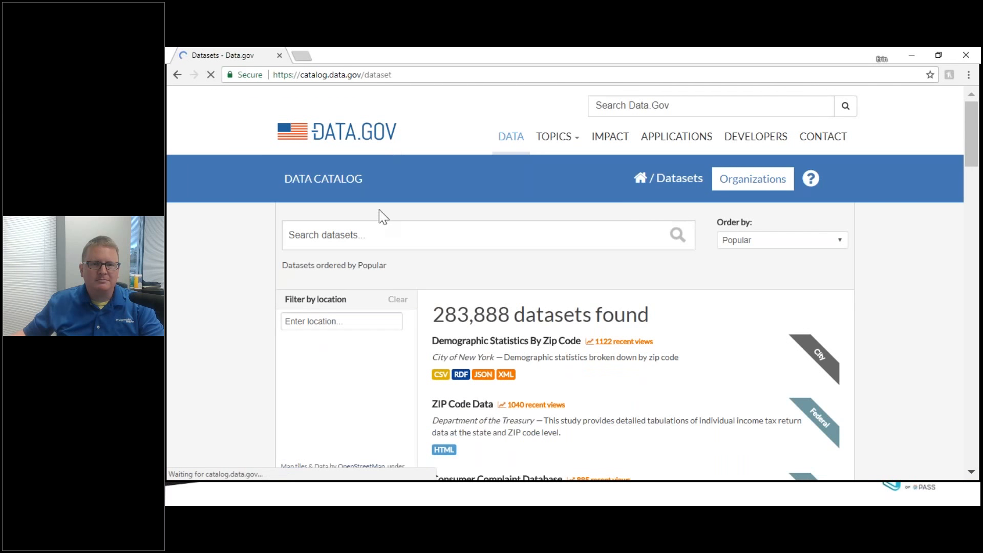
# Step: Search the data catalog for "fdic failed bank" and open the FDIC Failed Bank List dataset
pyautogui.click(340, 239)
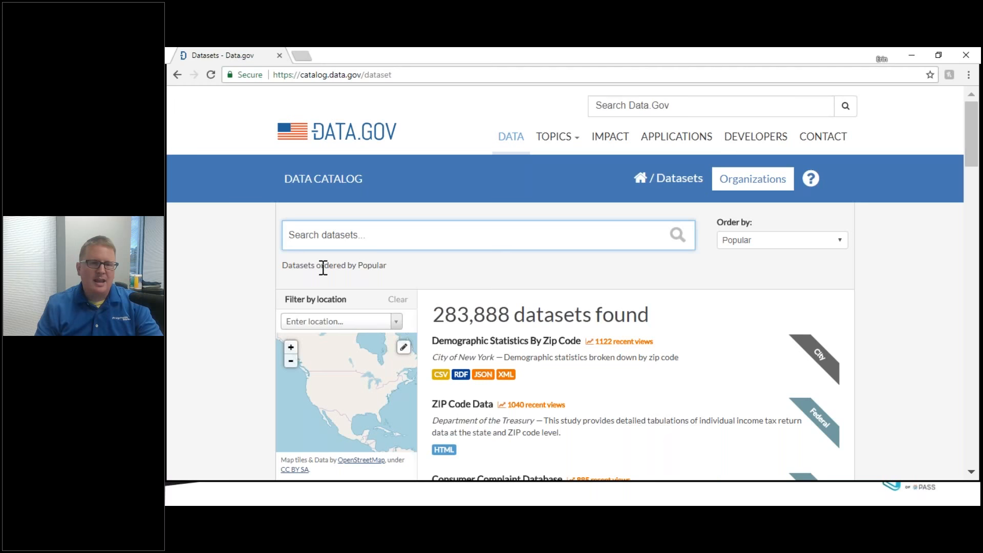
pyautogui.write('fdic failed bank')
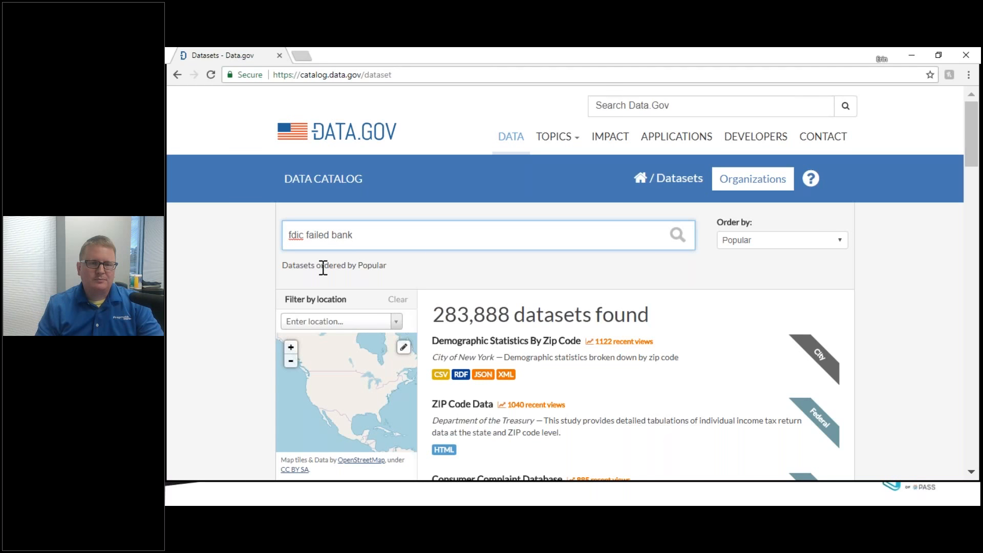
pyautogui.press('Return')
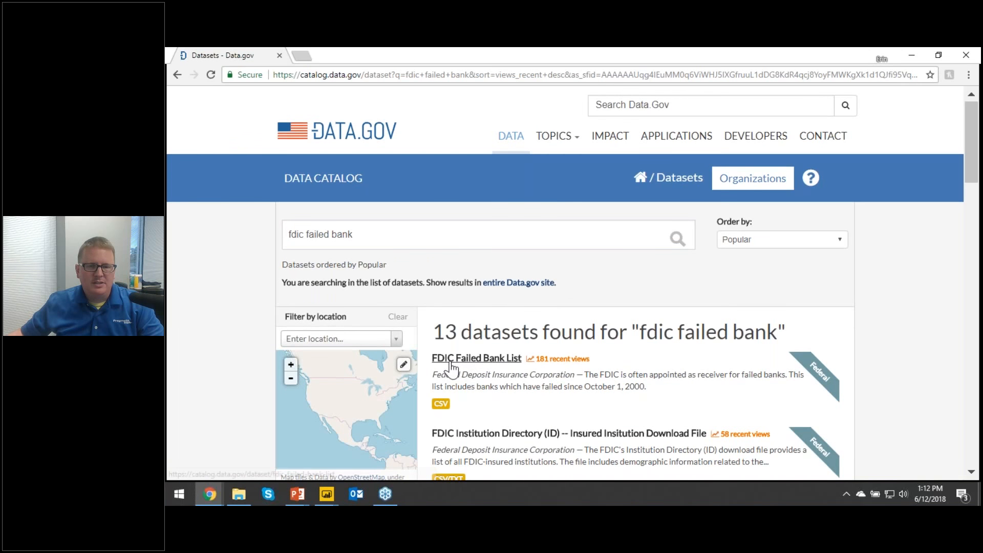
pyautogui.scroll(-1, 451, 366)
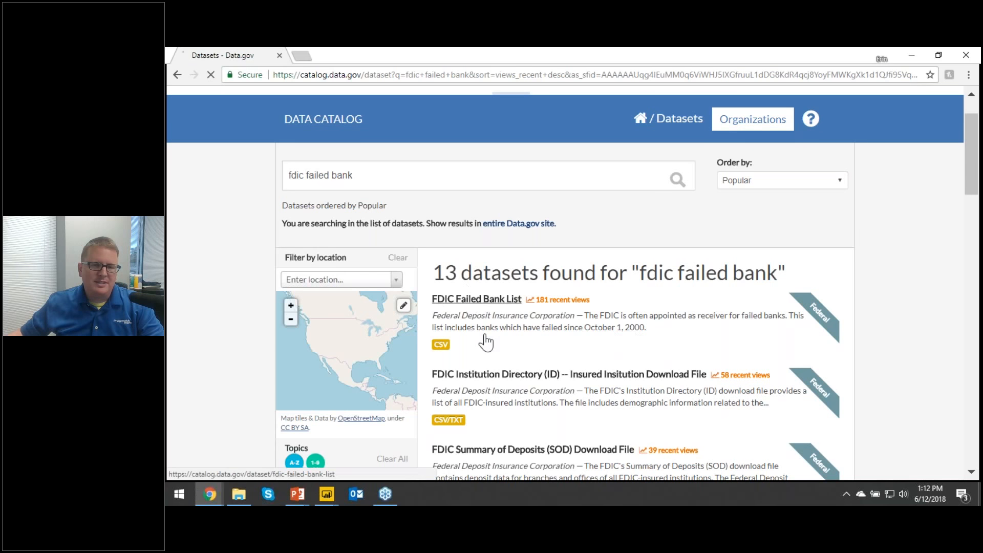
pyautogui.click(470, 303)
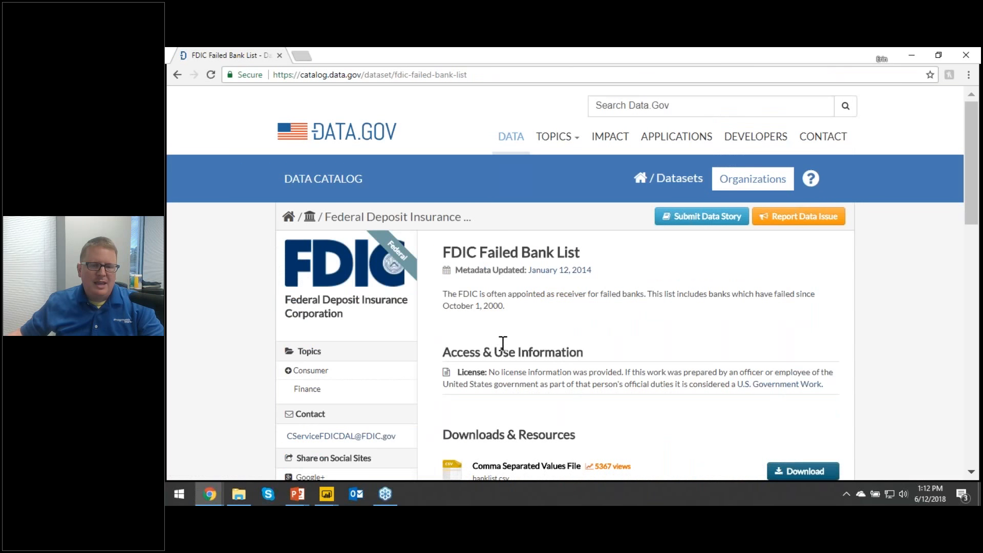
# Step: Copy the download link address of the dataset's Comma Separated Values file, banklist.csv
pyautogui.scroll(-3, 547, 309)
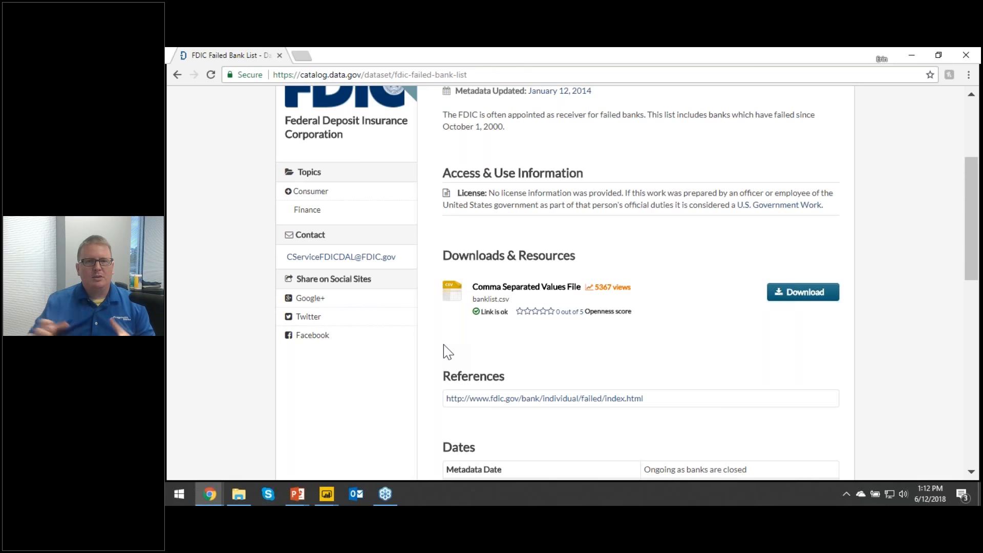
pyautogui.rightClick(784, 295)
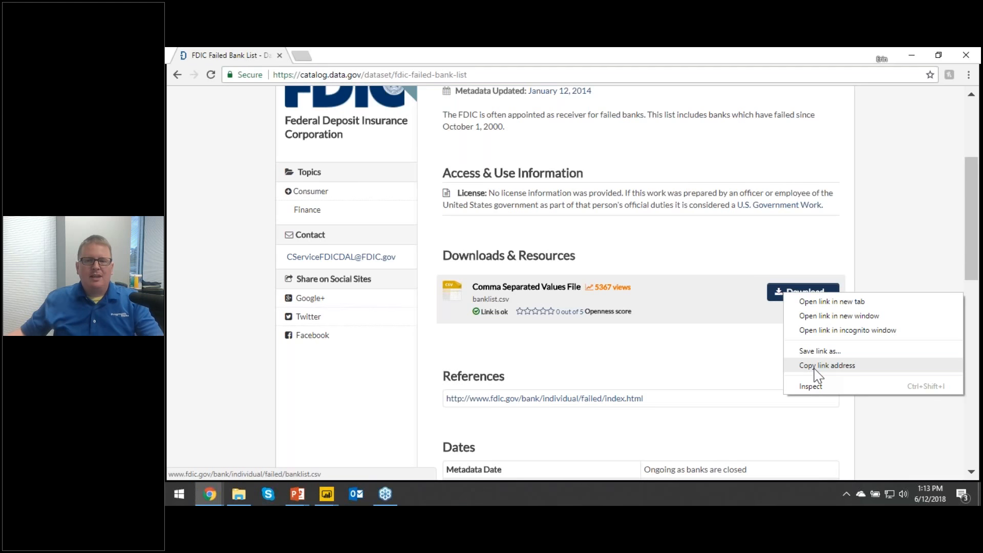
pyautogui.click(740, 372)
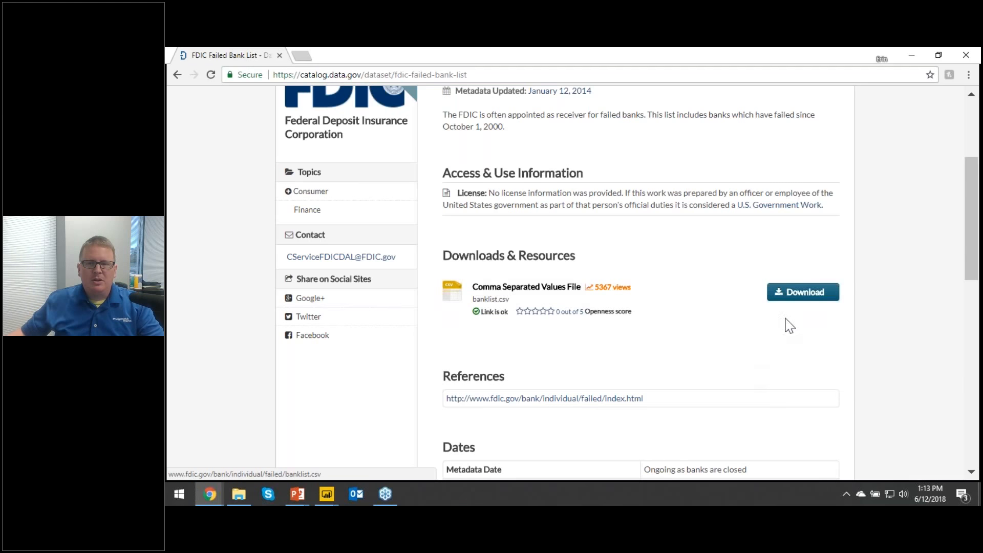
pyautogui.rightClick(799, 296)
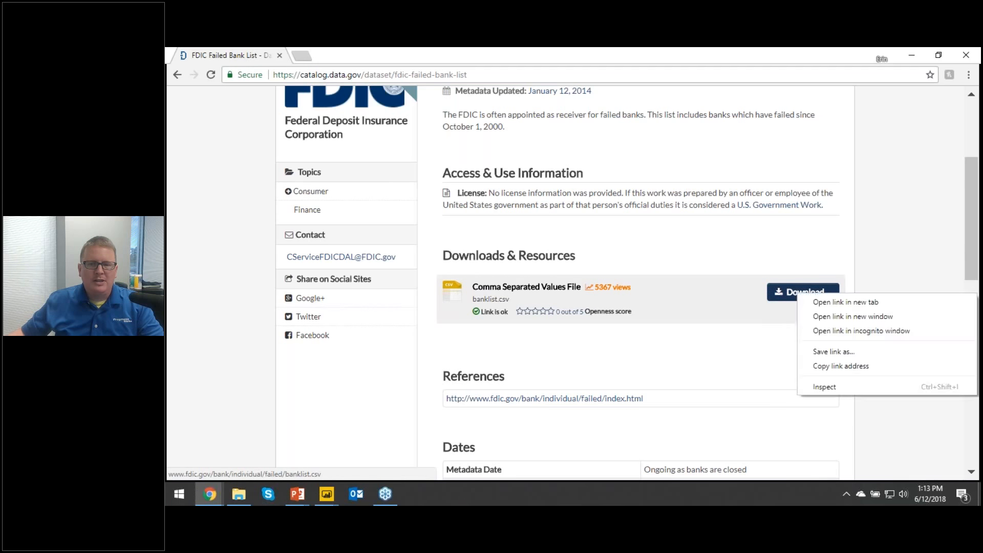
pyautogui.click(823, 366)
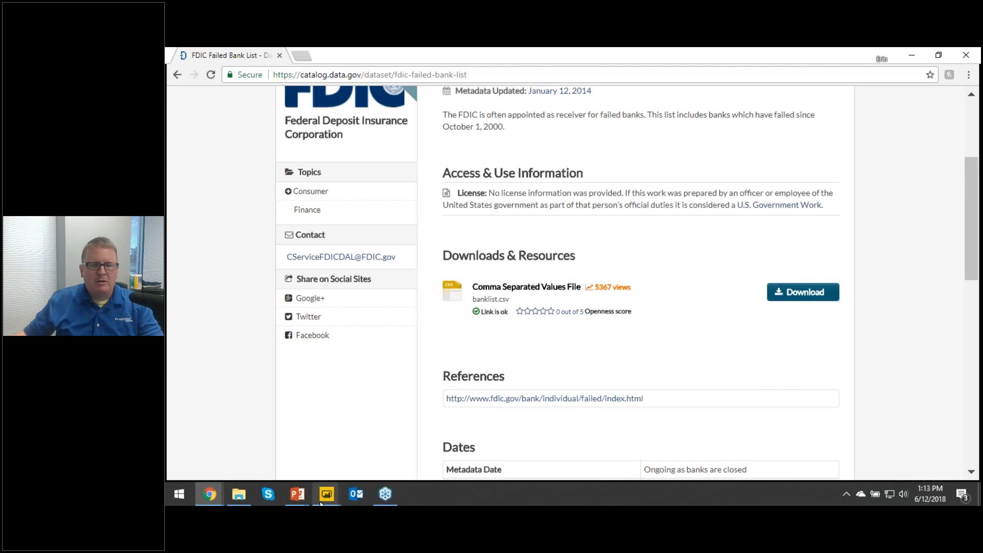
pyautogui.moveTo(321, 504)
pyautogui.click(632, 447)
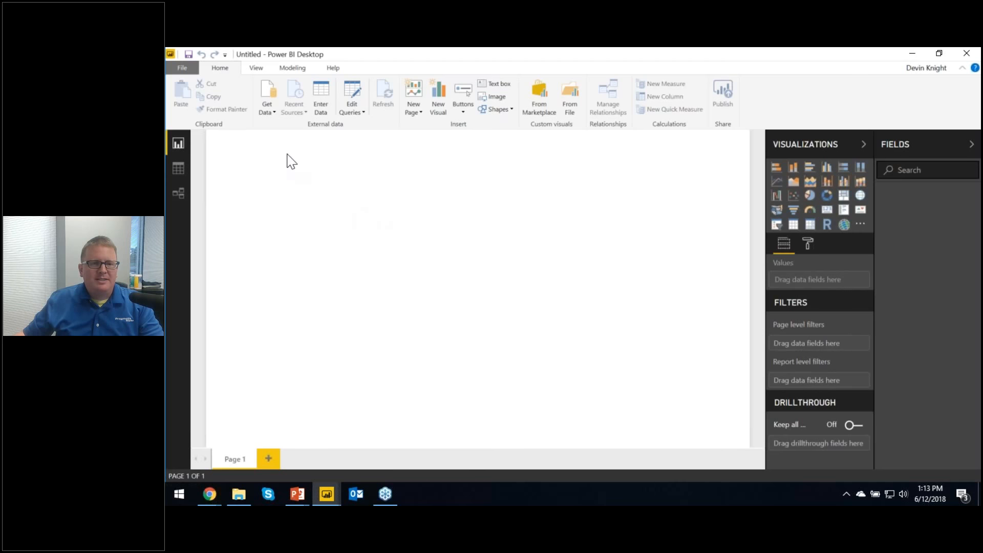
pyautogui.click(270, 113)
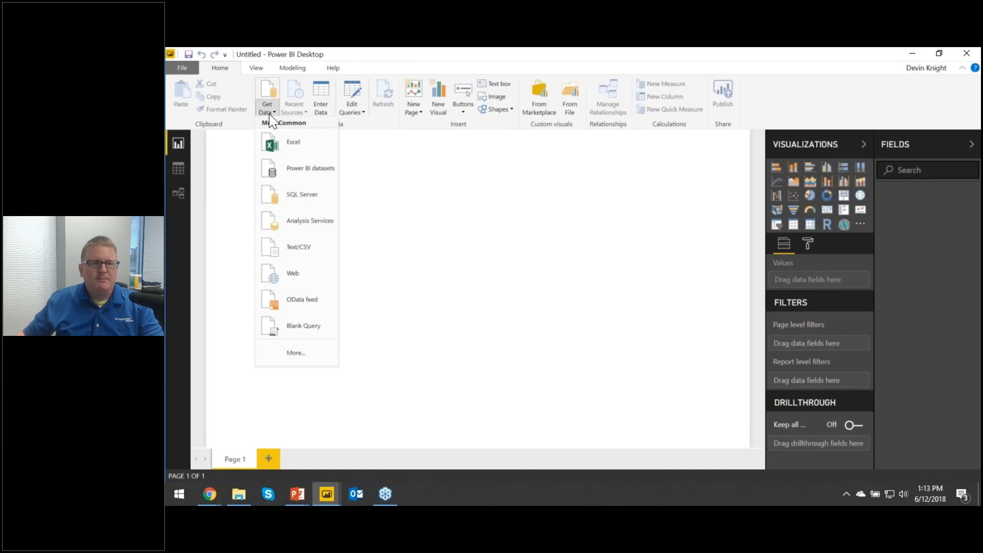
pyautogui.click(299, 280)
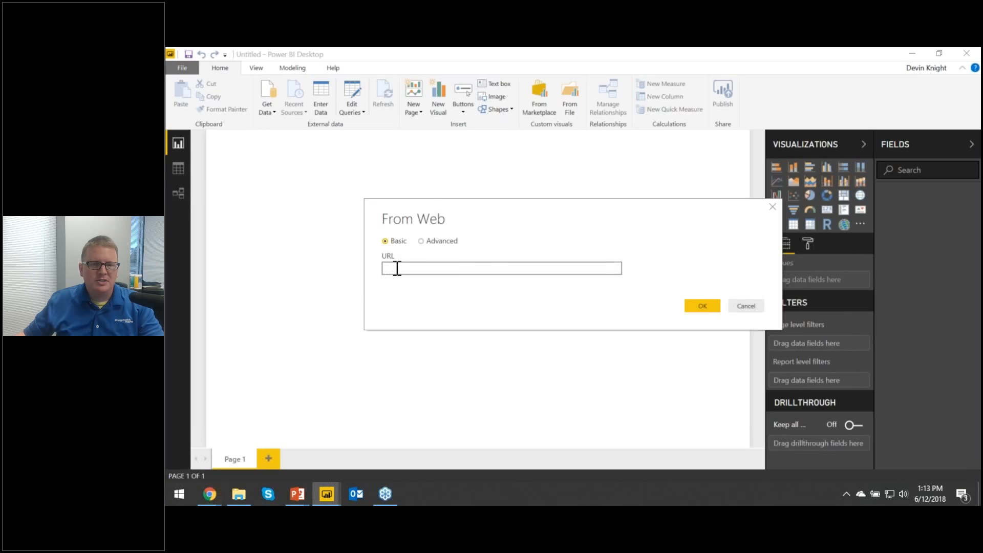
pyautogui.hotkey('ctrl', 'v')
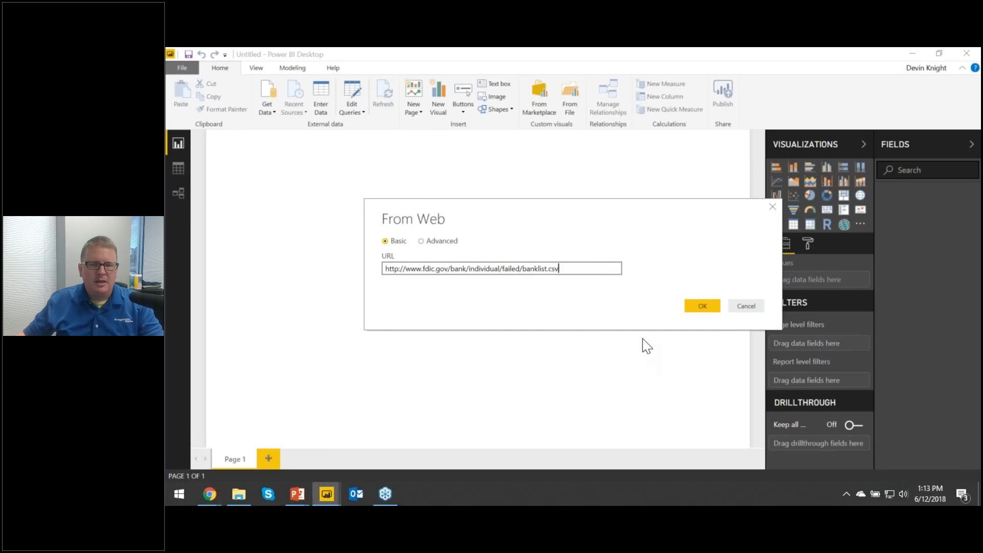
pyautogui.click(697, 307)
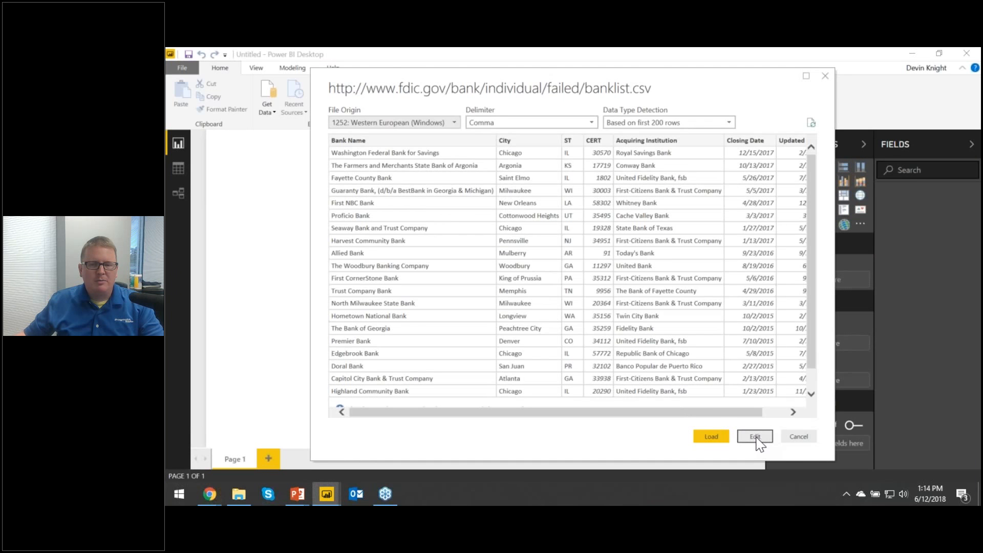
pyautogui.click(757, 440)
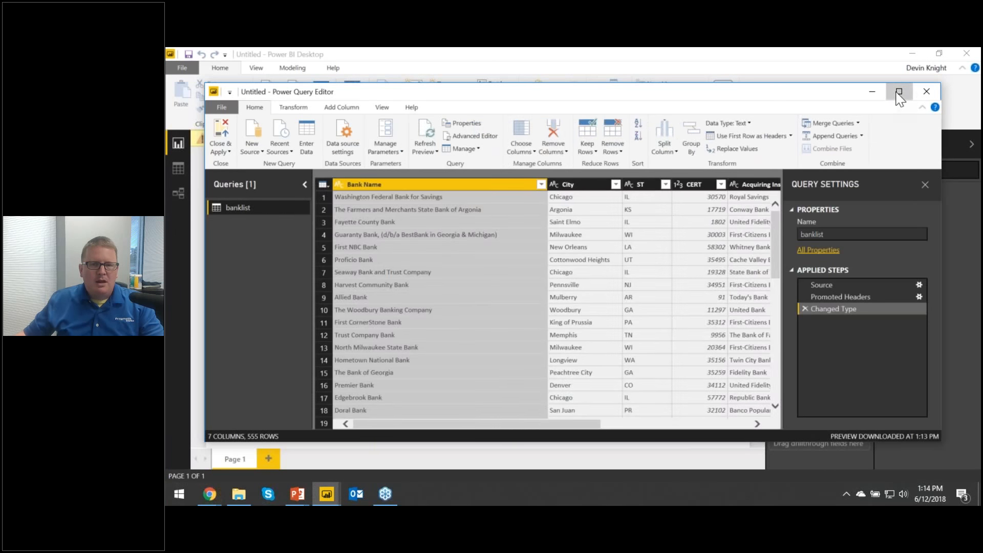
pyautogui.click(898, 91)
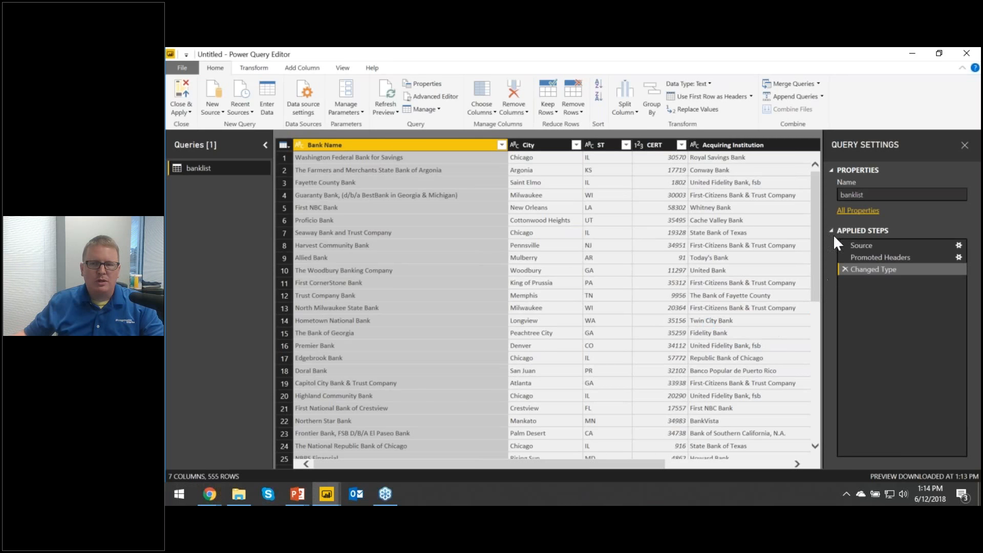
# Step: Rename the banklist query to Failed Banks
pyautogui.click(881, 194)
pyautogui.write('Failed Banks')
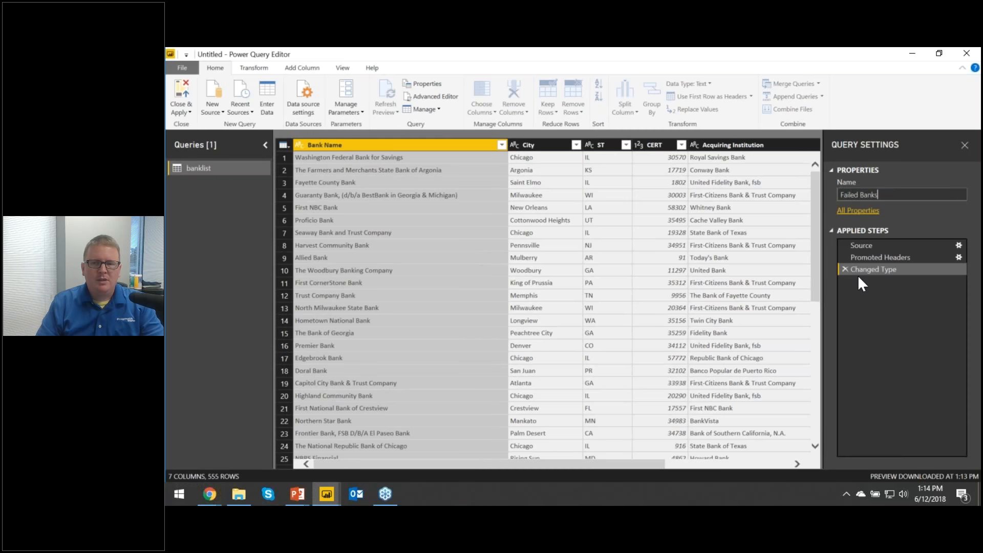
pyautogui.press('Return')
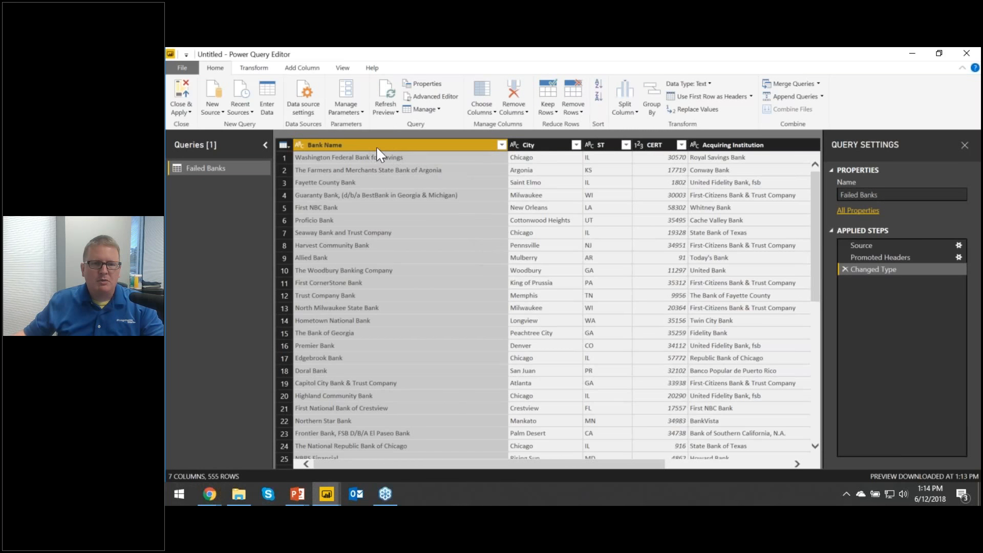
# Step: Keep only the Bank Name, City, ST and Closing Date columns by removing all other columns
pyautogui.keyDown('ctrl'); pyautogui.click(545, 146); pyautogui.keyUp('ctrl')
pyautogui.keyDown('ctrl'); pyautogui.click(609, 149); pyautogui.keyUp('ctrl')
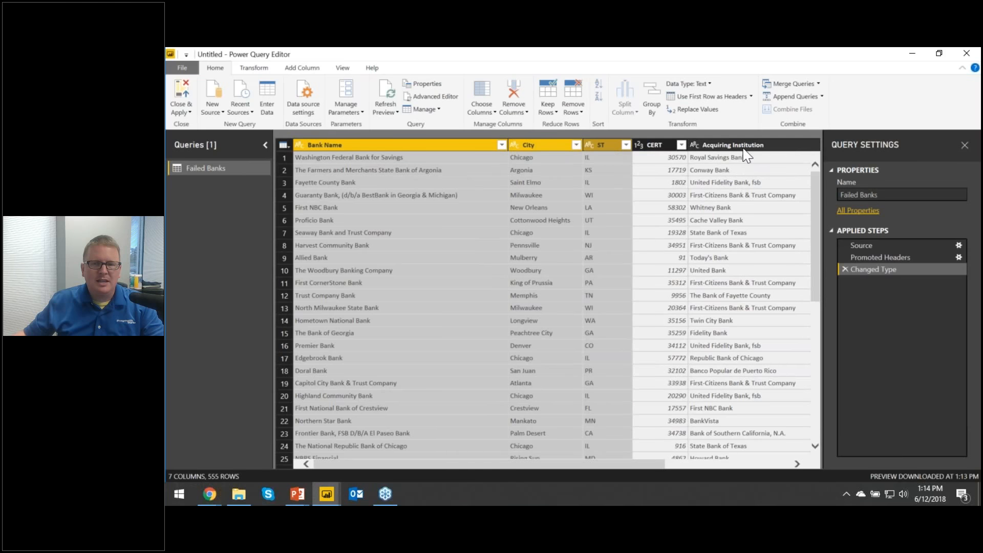
pyautogui.moveTo(602, 465); pyautogui.dragTo(657, 463)
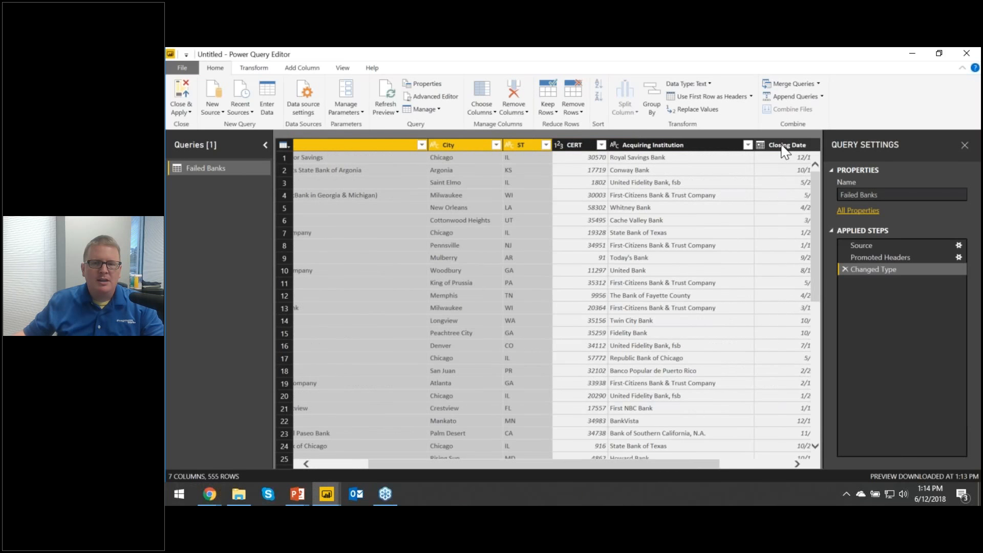
pyautogui.keyDown('ctrl'); pyautogui.click(785, 149); pyautogui.keyUp('ctrl')
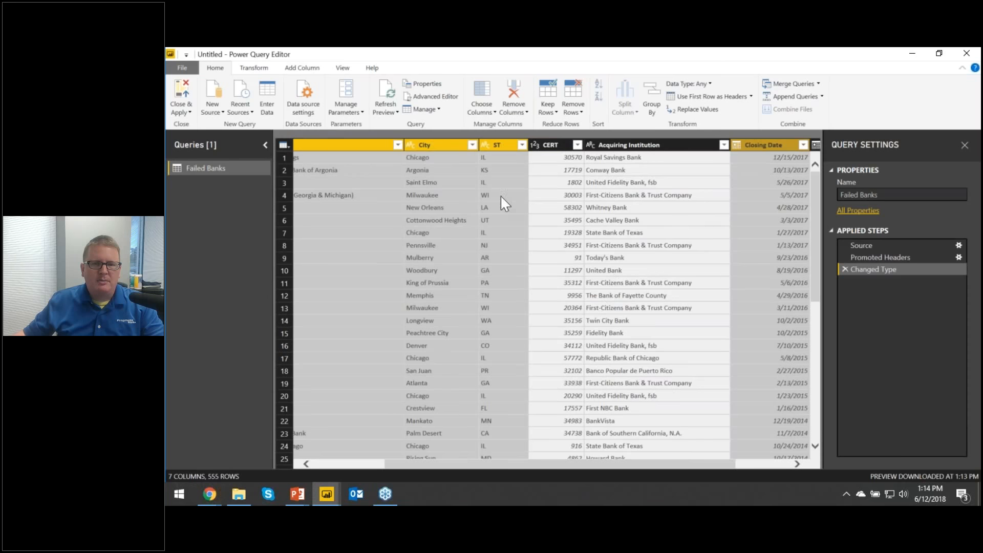
pyautogui.rightClick(511, 149)
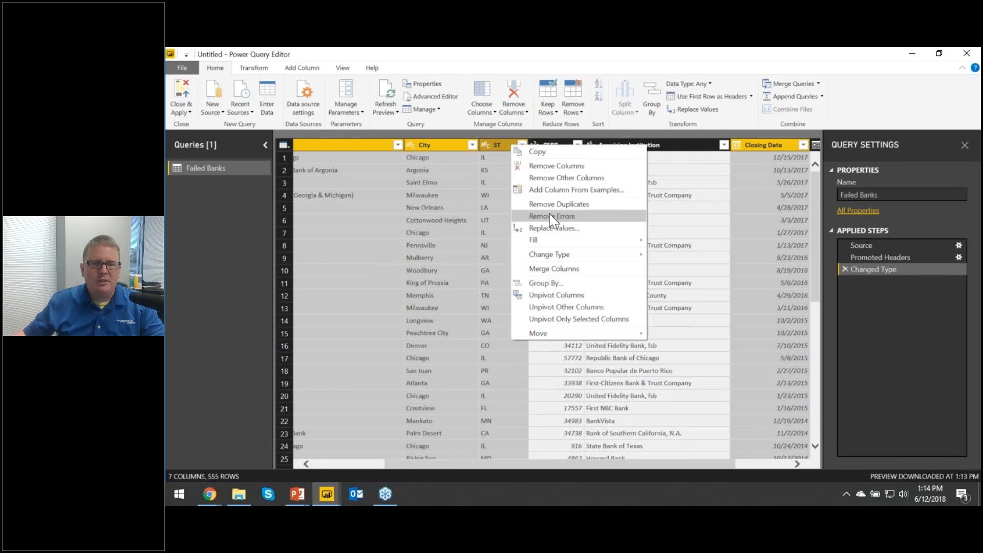
pyautogui.click(547, 179)
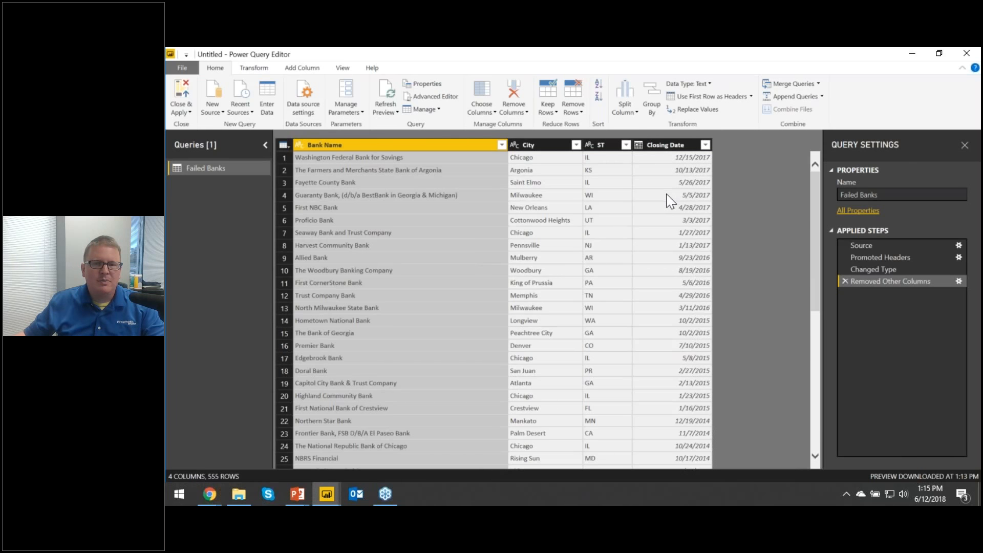
# Step: Transform the Closing Date column so it holds only the year
pyautogui.rightClick(657, 149)
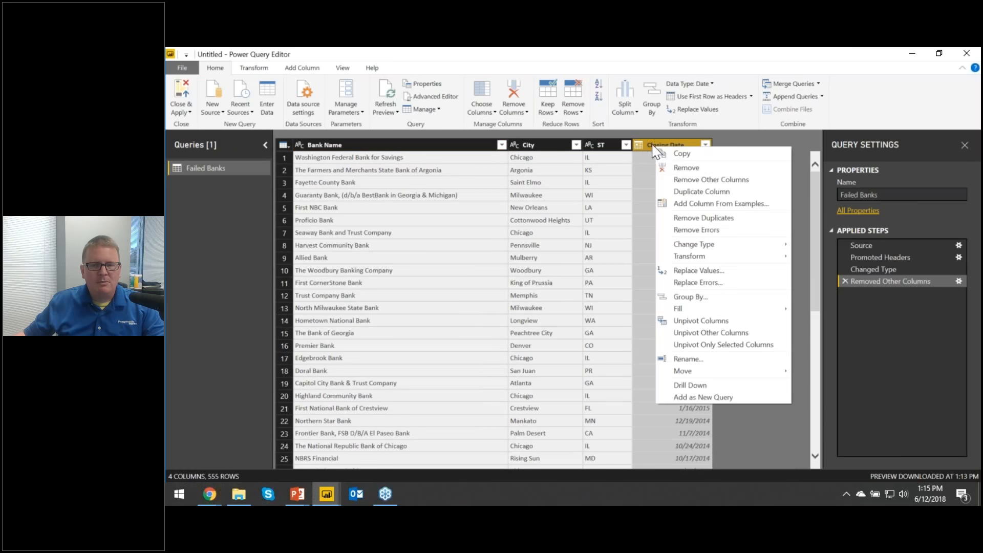
pyautogui.moveTo(689, 260)
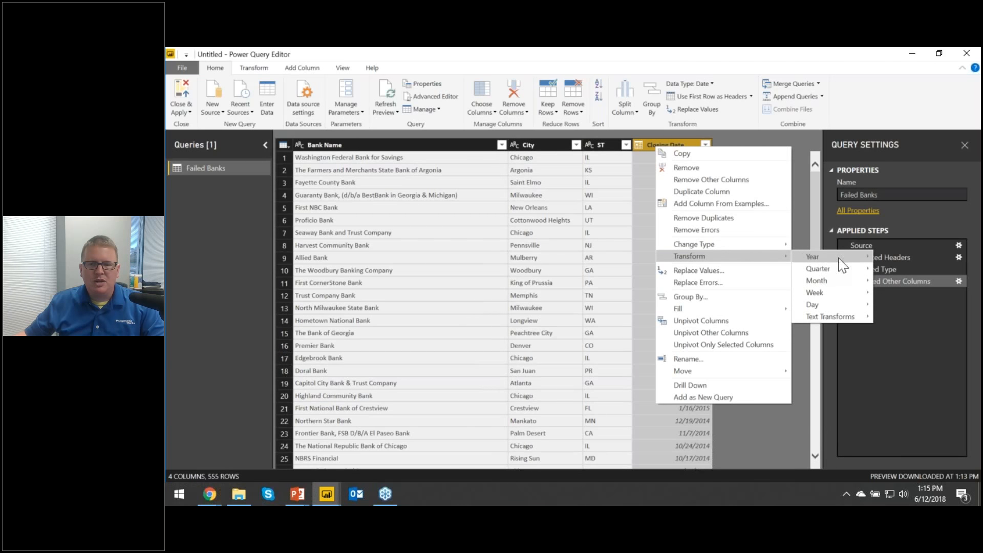
pyautogui.moveTo(833, 272)
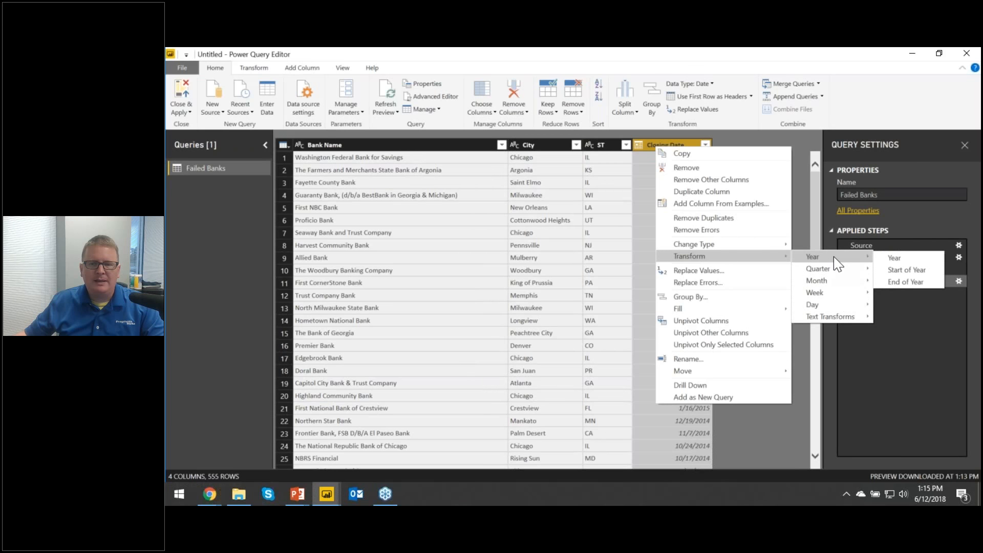
pyautogui.click(899, 260)
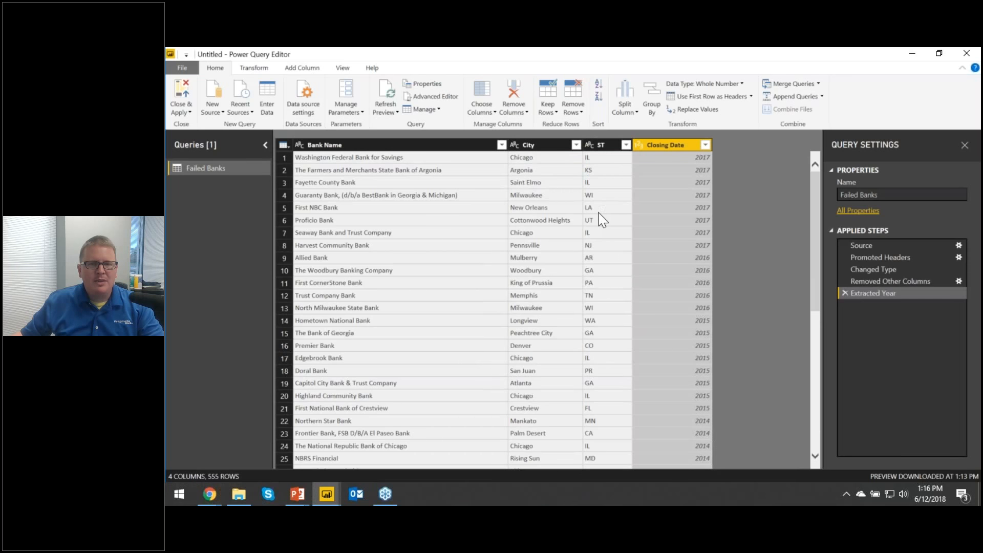
# Step: Duplicate the City column and the ST column in the Failed Banks query
pyautogui.click(543, 150)
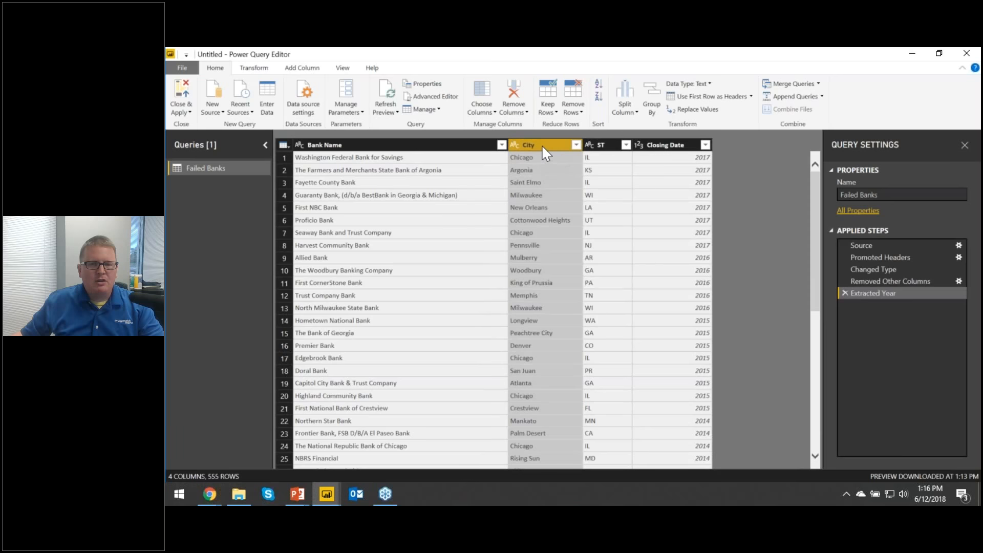
pyautogui.rightClick(541, 146)
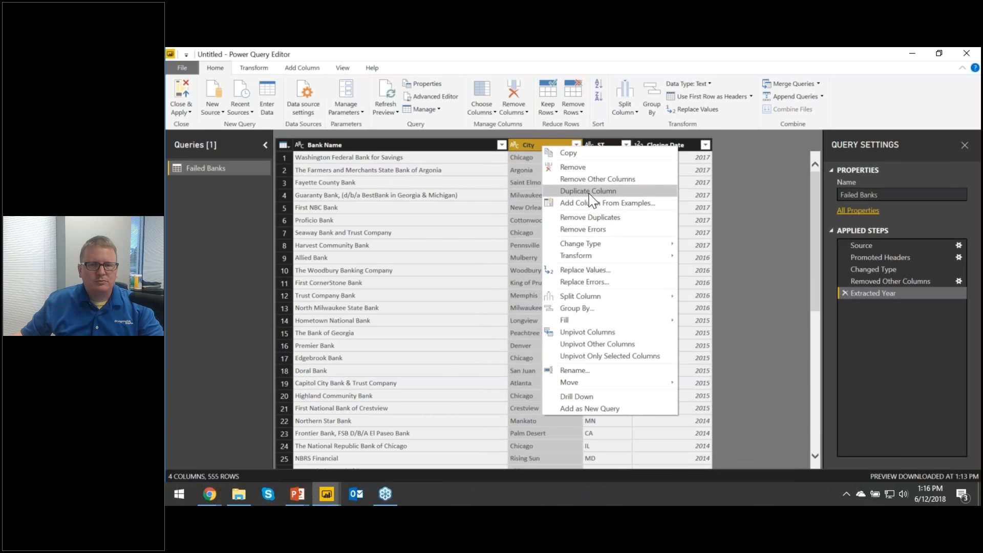
pyautogui.click(589, 194)
pyautogui.click(604, 146)
pyautogui.rightClick(606, 148)
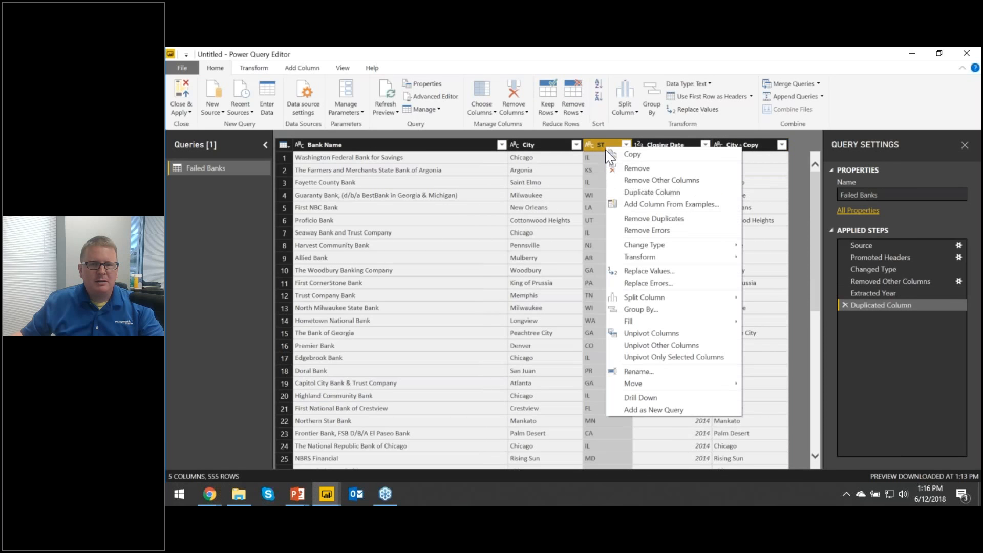
pyautogui.click(646, 193)
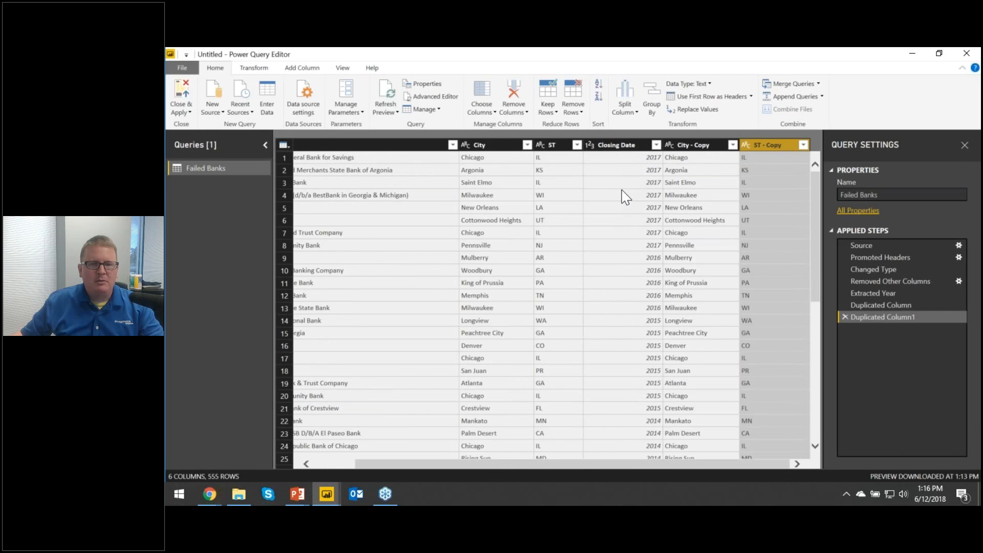
# Step: Merge the City - Copy and ST - Copy columns with a custom comma-and-space separator into a column named City State
pyautogui.click(620, 146)
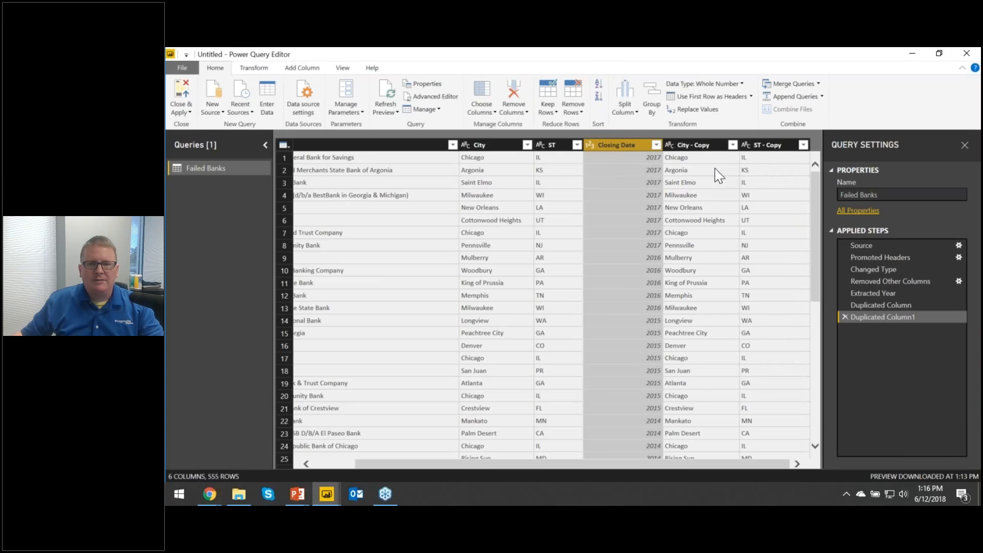
pyautogui.click(693, 146)
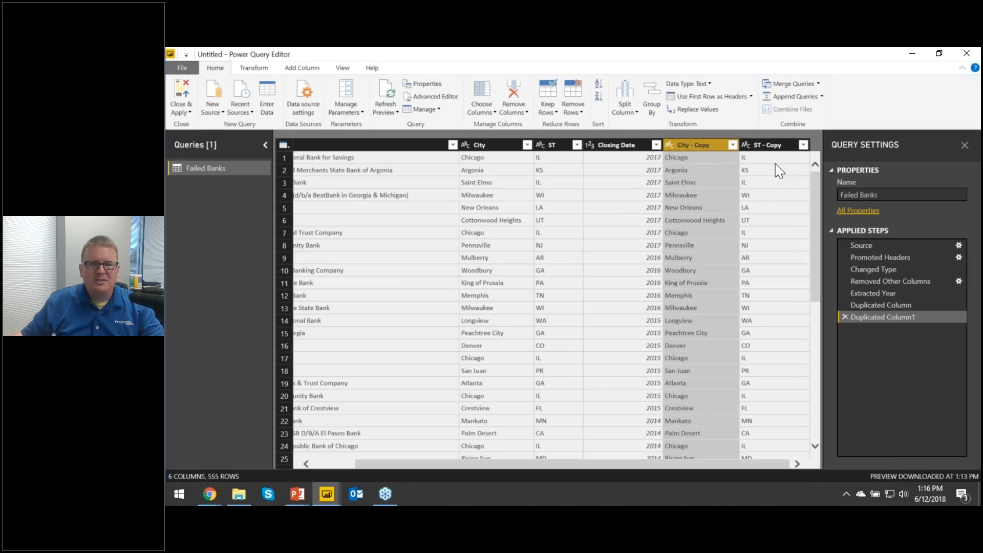
pyautogui.keyDown('ctrl'); pyautogui.click(775, 148); pyautogui.keyUp('ctrl')
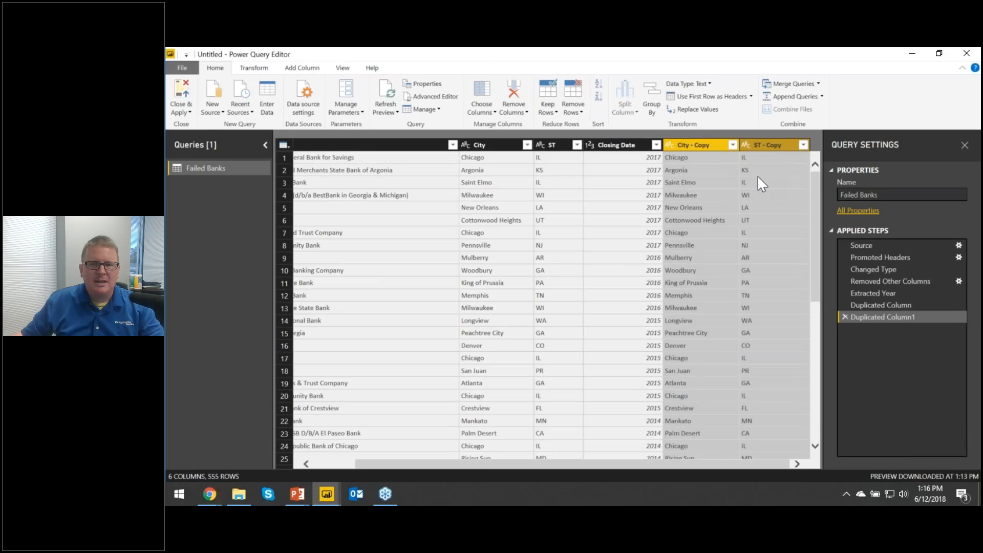
pyautogui.rightClick(691, 145)
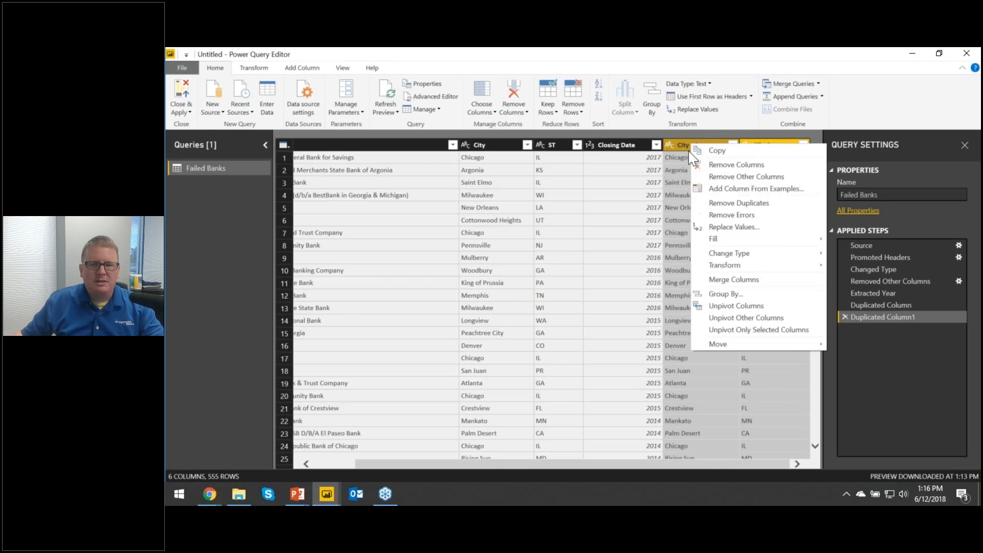
pyautogui.click(716, 280)
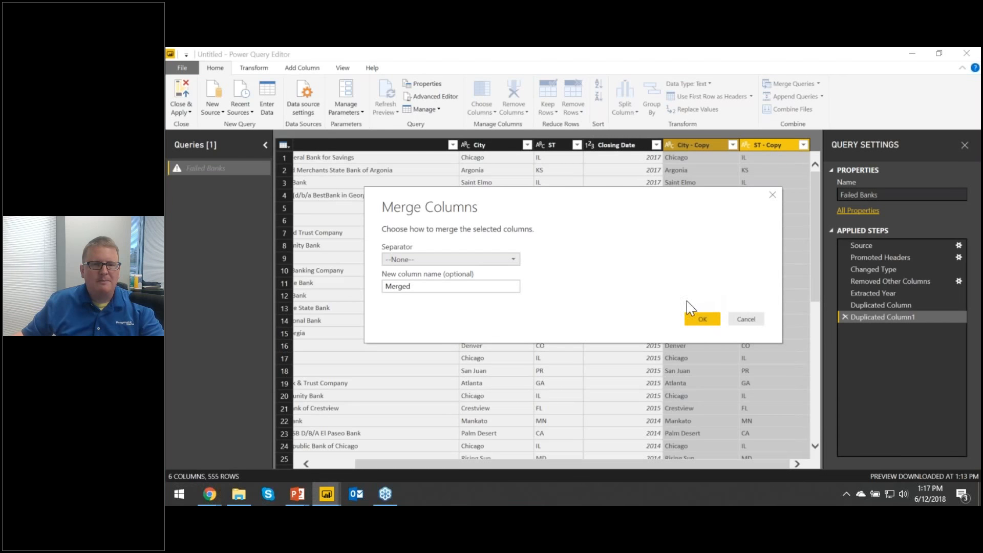
pyautogui.click(512, 260)
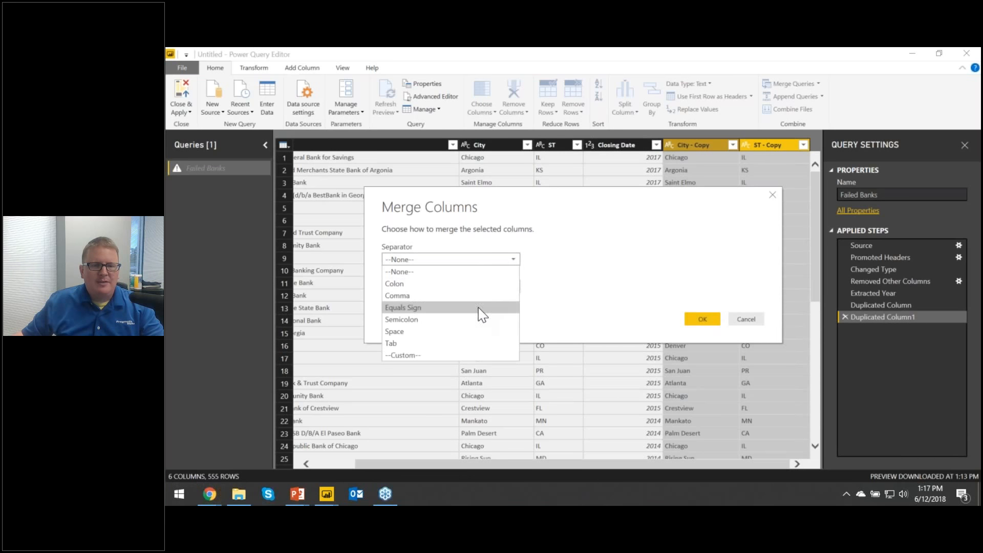
pyautogui.click(435, 362)
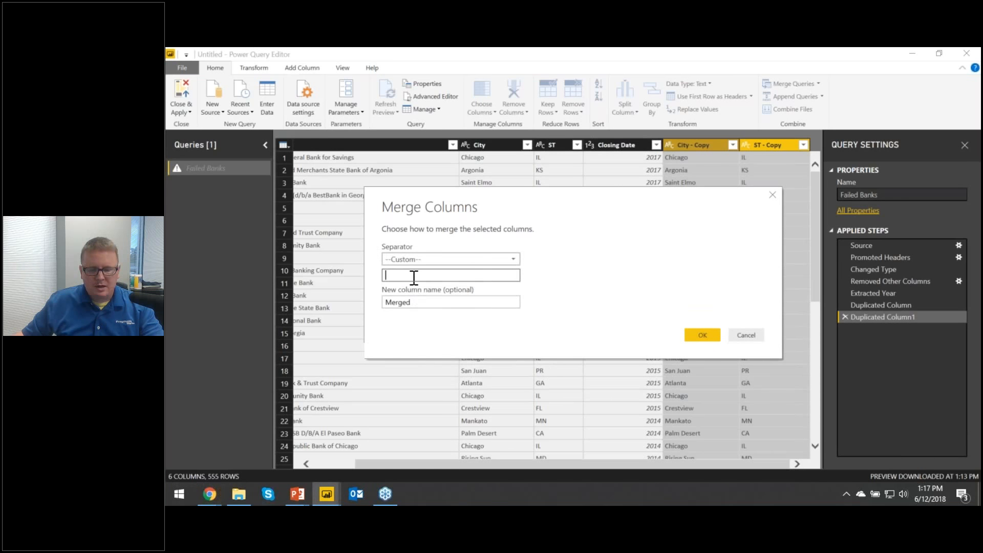
pyautogui.click(414, 277)
pyautogui.write(',')
pyautogui.doubleClick(430, 302)
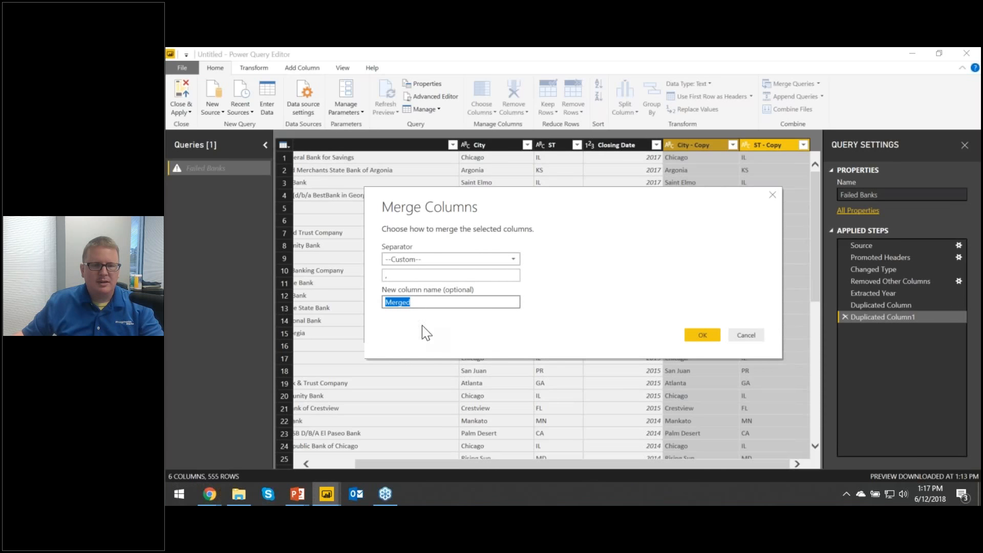
pyautogui.write('City State')
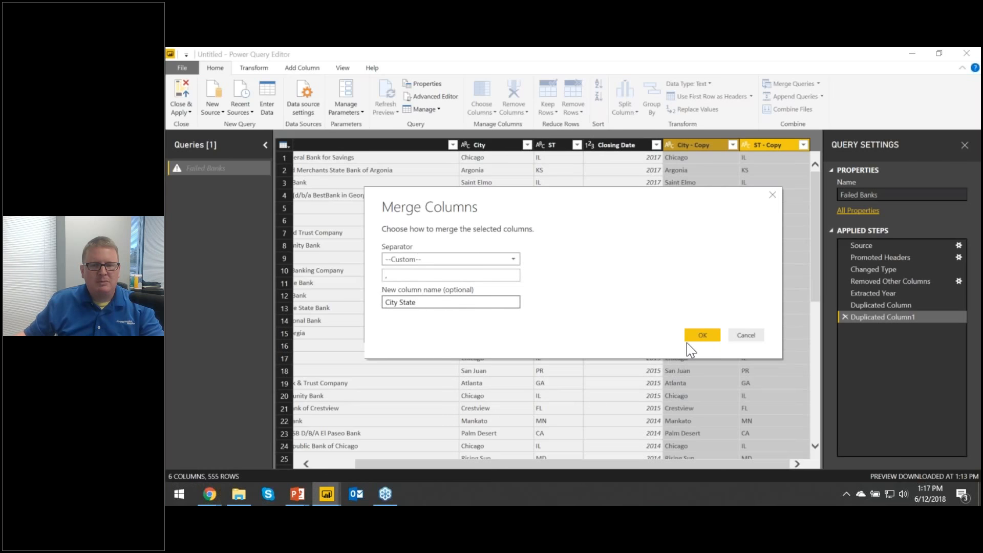
pyautogui.click(703, 336)
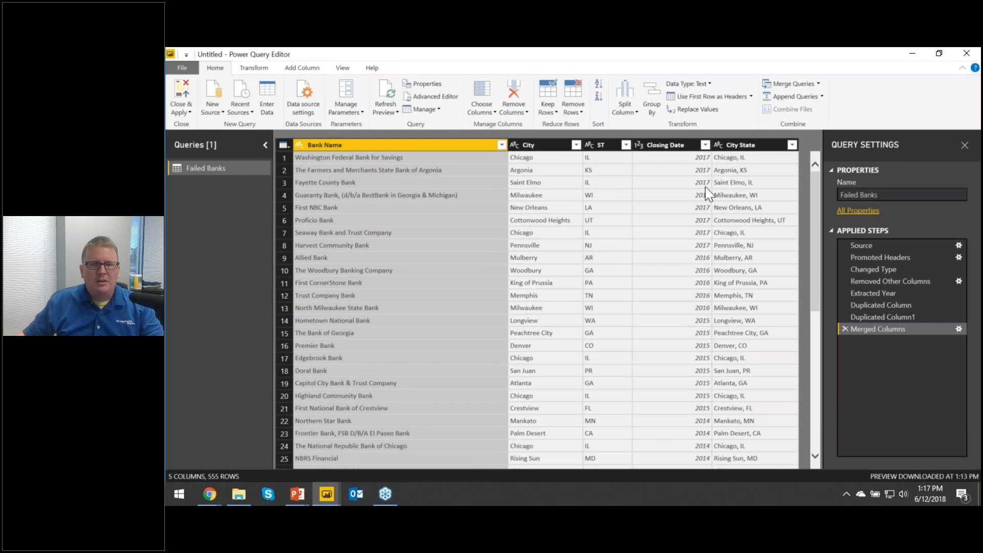
# Step: Rename the Closing Date column to Year and apply the query changes, closing the query editor
pyautogui.click(669, 147)
pyautogui.press('F2')
pyautogui.write('Y')
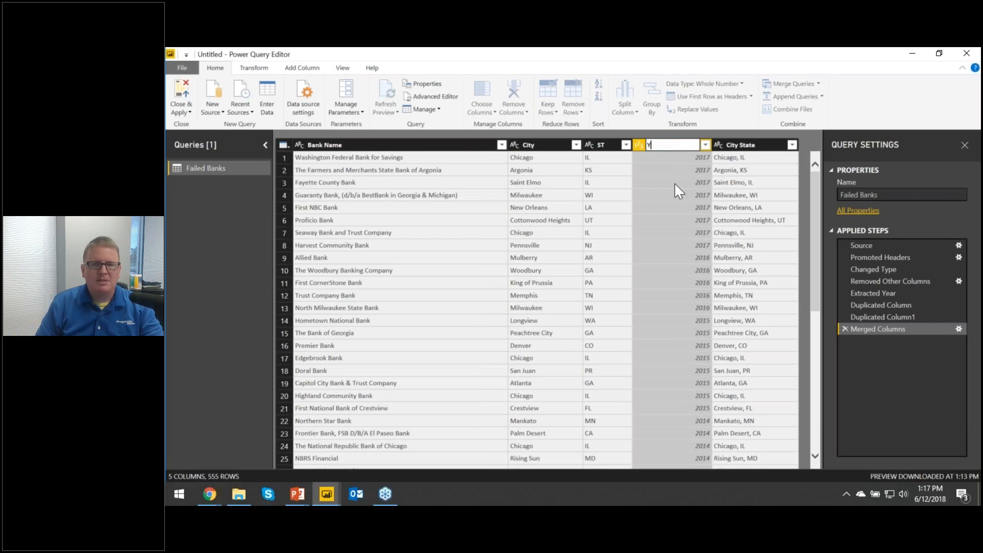
pyautogui.write('ear')
pyautogui.press('Return')
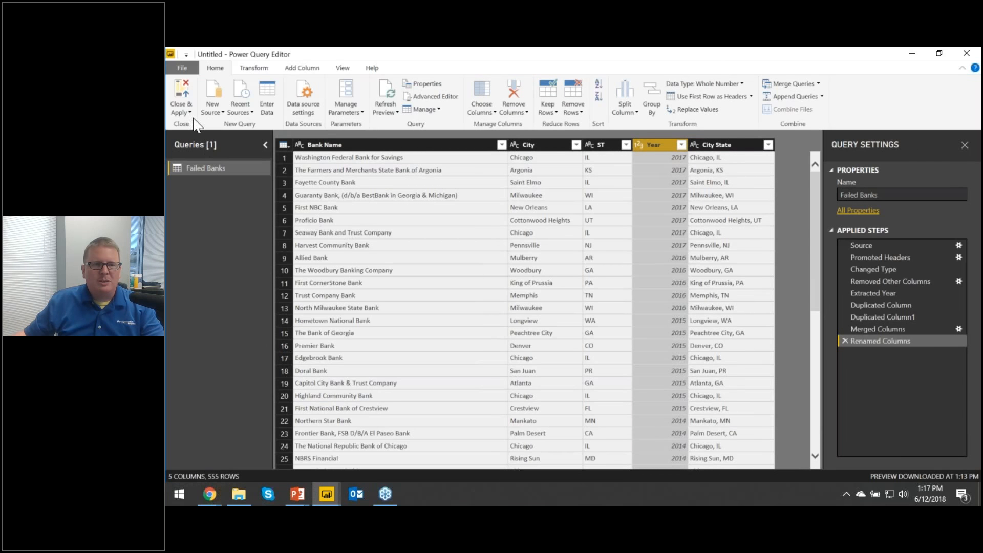
pyautogui.click(182, 94)
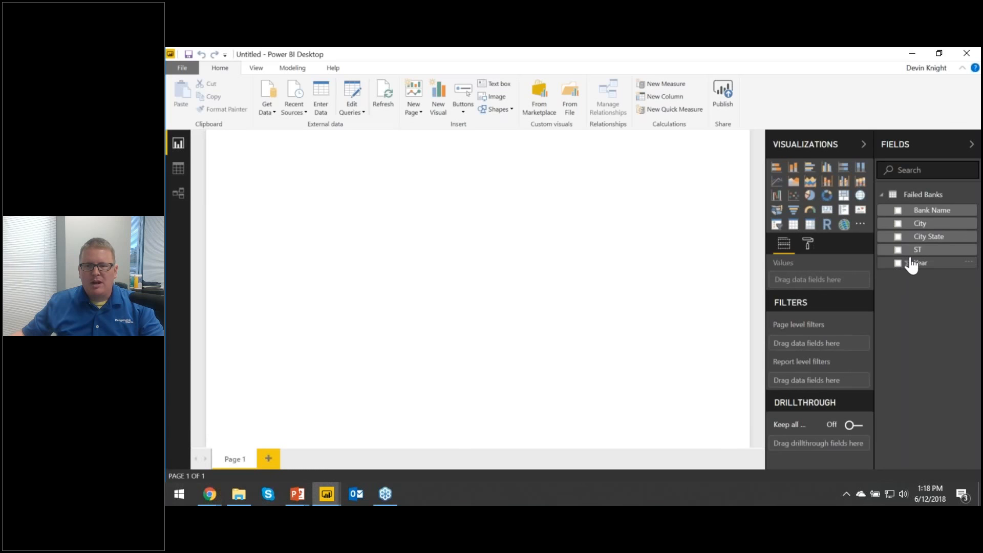
# Step: Create a stacked bar chart of the Bank Name count by ST, enlarge it and move it down the page
pyautogui.moveTo(898, 254); pyautogui.dragTo(753, 284)
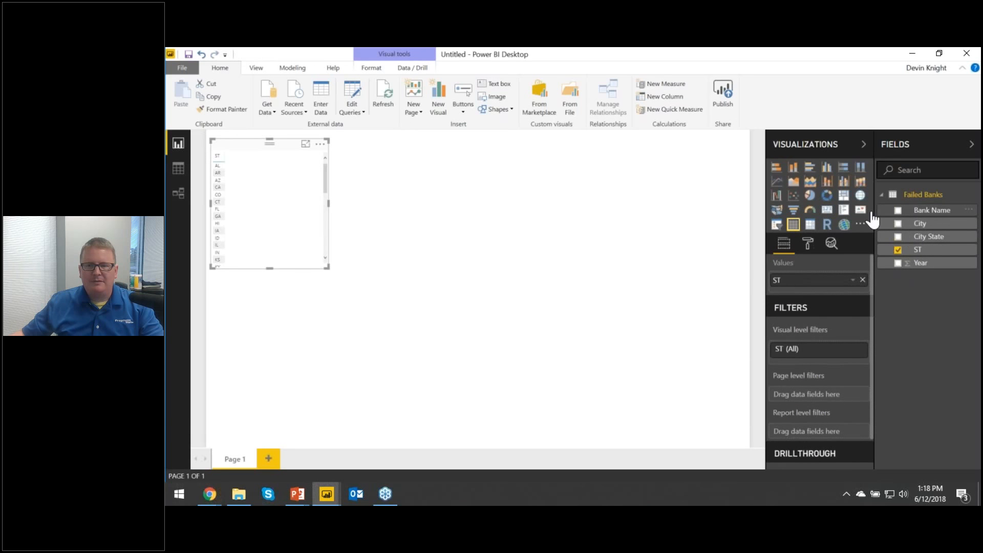
pyautogui.click(778, 170)
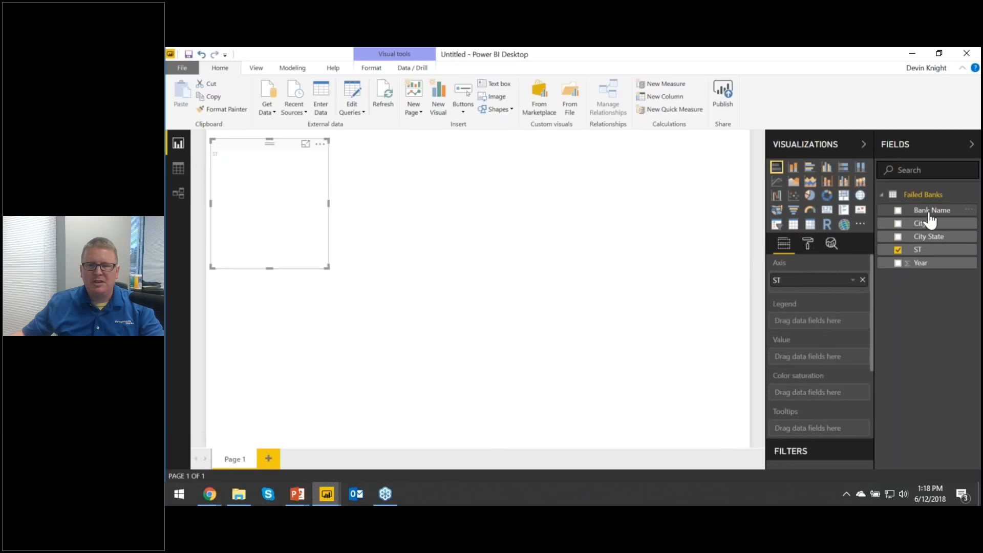
pyautogui.moveTo(931, 217); pyautogui.dragTo(829, 360)
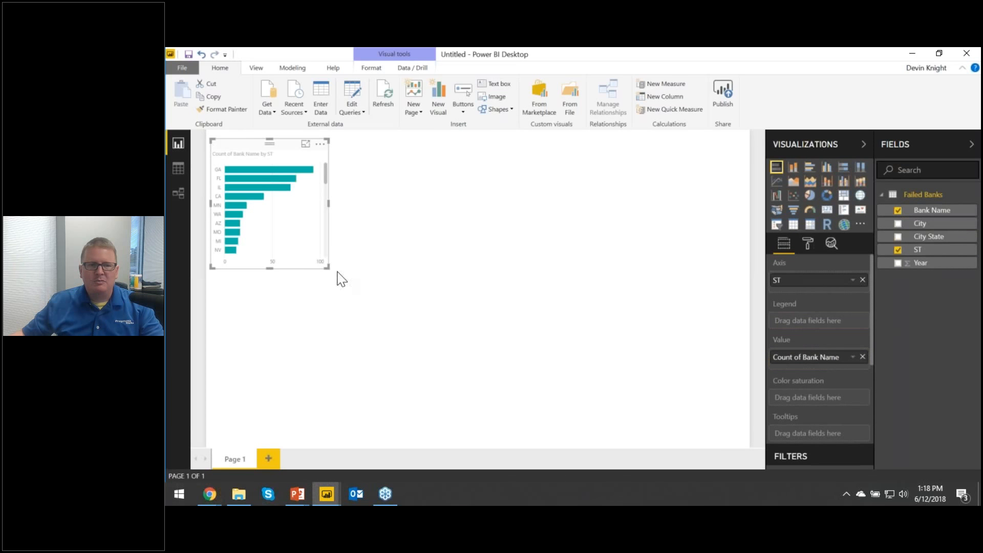
pyautogui.moveTo(327, 265); pyautogui.dragTo(454, 416)
pyautogui.moveTo(379, 161); pyautogui.dragTo(381, 227)
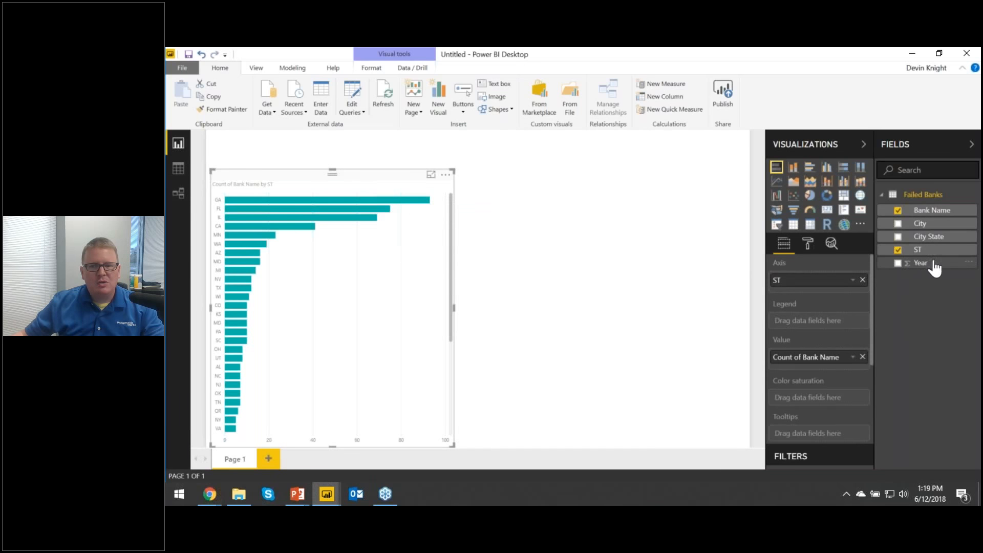
# Step: Add Year as the bar chart's legend and sort the chart by Count of Bank Name
pyautogui.moveTo(933, 271); pyautogui.dragTo(834, 321)
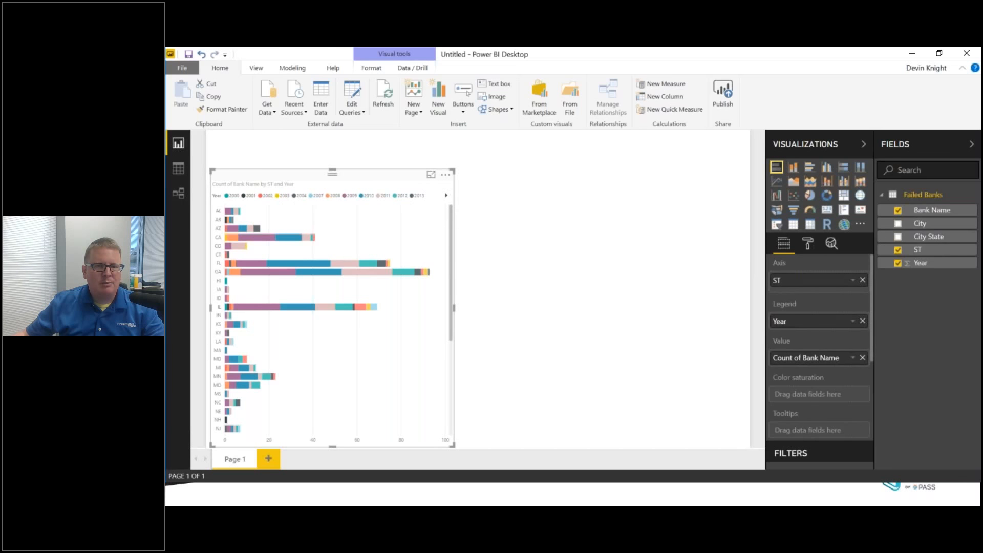
pyautogui.click(446, 175)
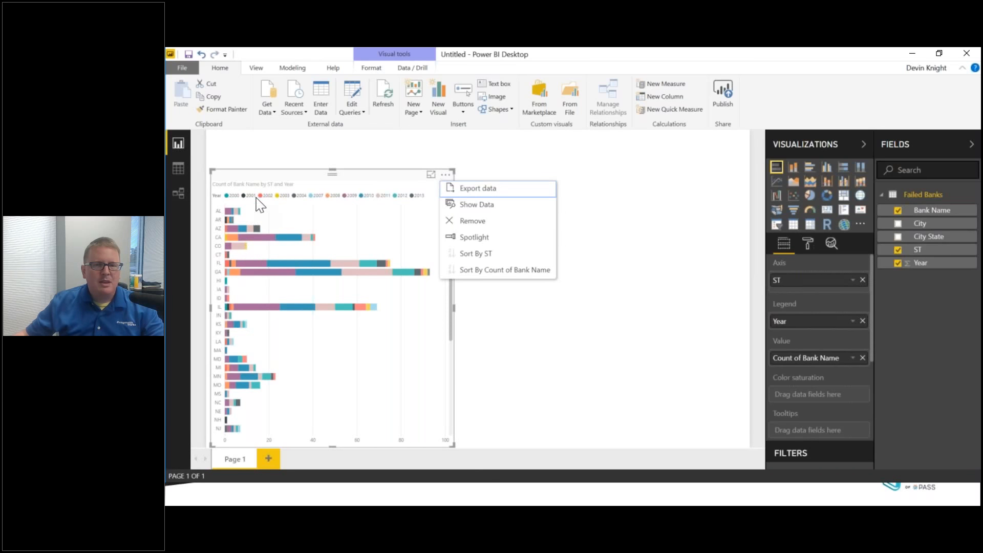
pyautogui.click(484, 270)
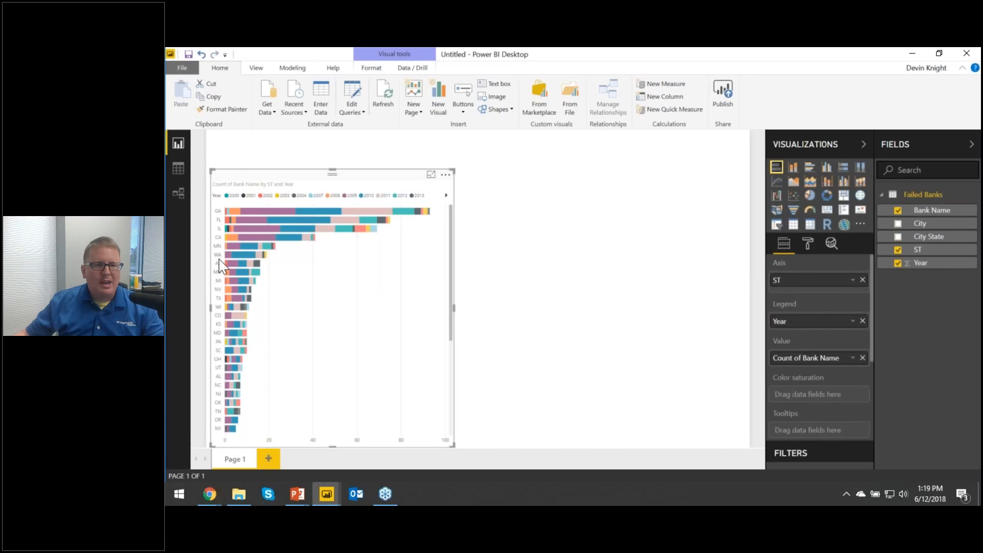
# Step: Find the chart's size formatting options and set the Y-axis text size to 17
pyautogui.click(807, 244)
pyautogui.click(809, 266)
pyautogui.write('size')
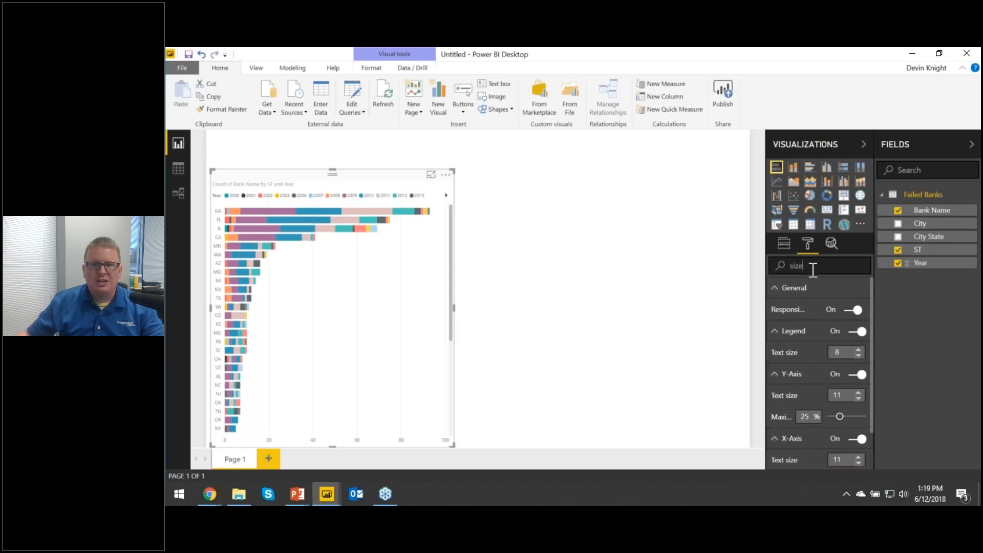
pyautogui.click(859, 397)
pyautogui.click(859, 397)
pyautogui.click(858, 396)
pyautogui.click(858, 397)
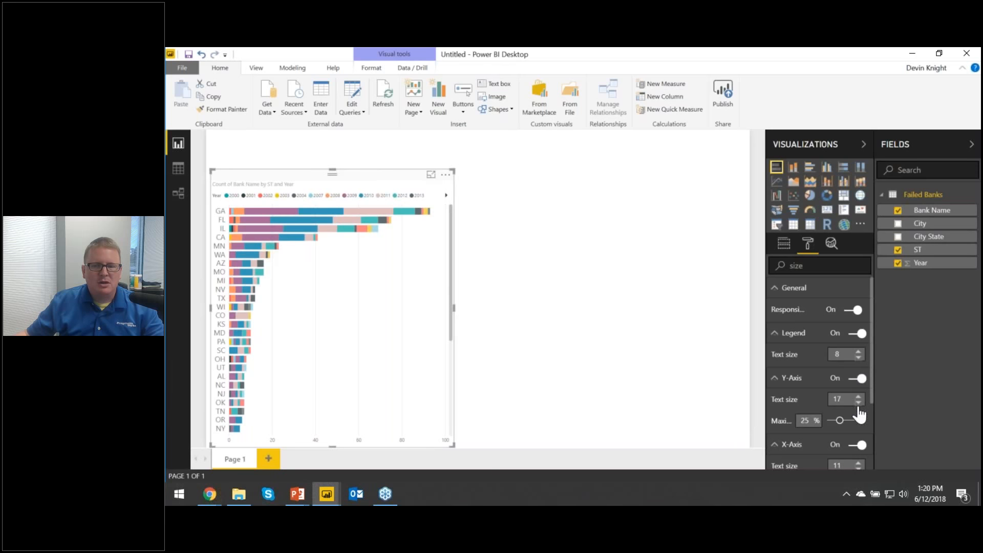
# Step: Set the bar chart's X-axis text size to 21 and deselect the chart
pyautogui.scroll(-1, 856, 433)
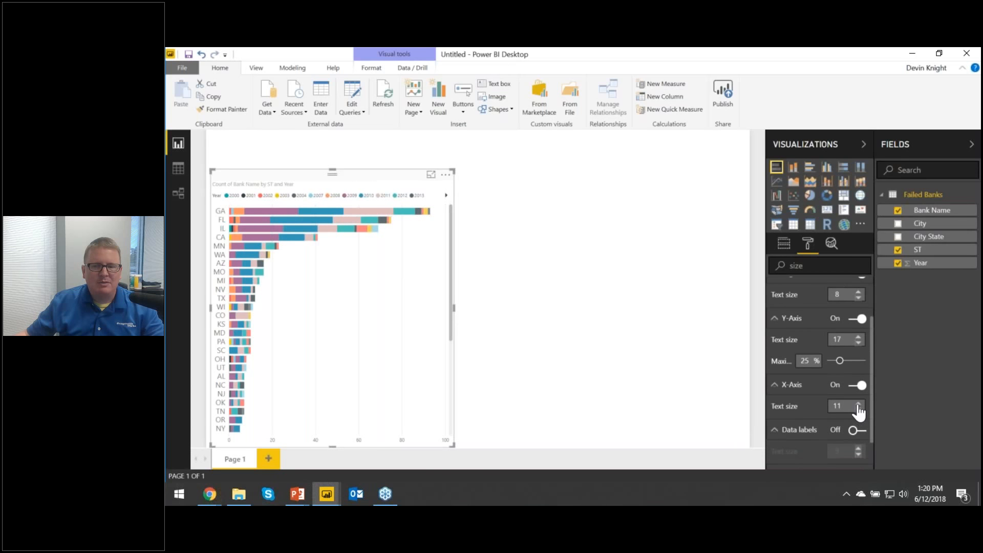
pyautogui.click(859, 402)
pyautogui.click(858, 403)
pyautogui.click(858, 403)
pyautogui.click(859, 403)
pyautogui.click(858, 402)
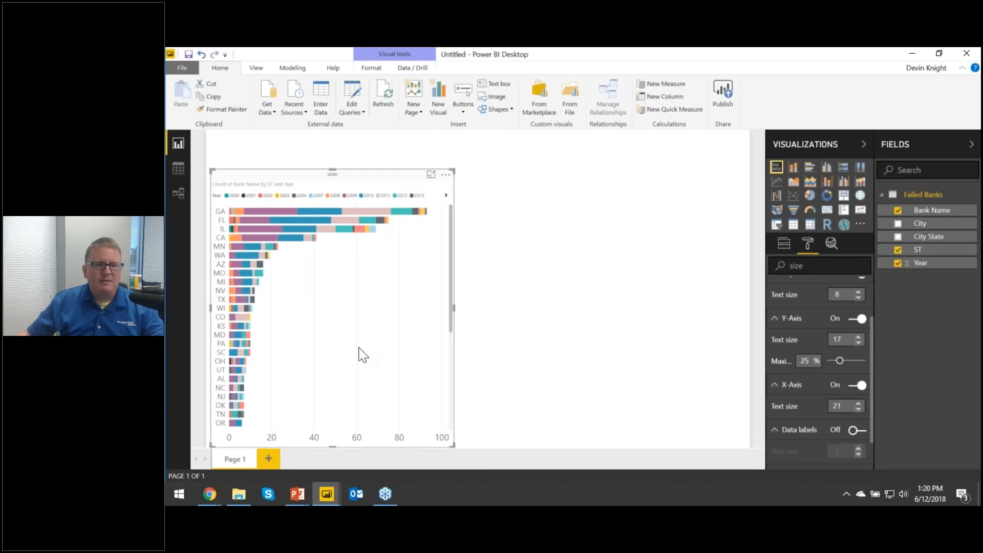
pyautogui.click(564, 332)
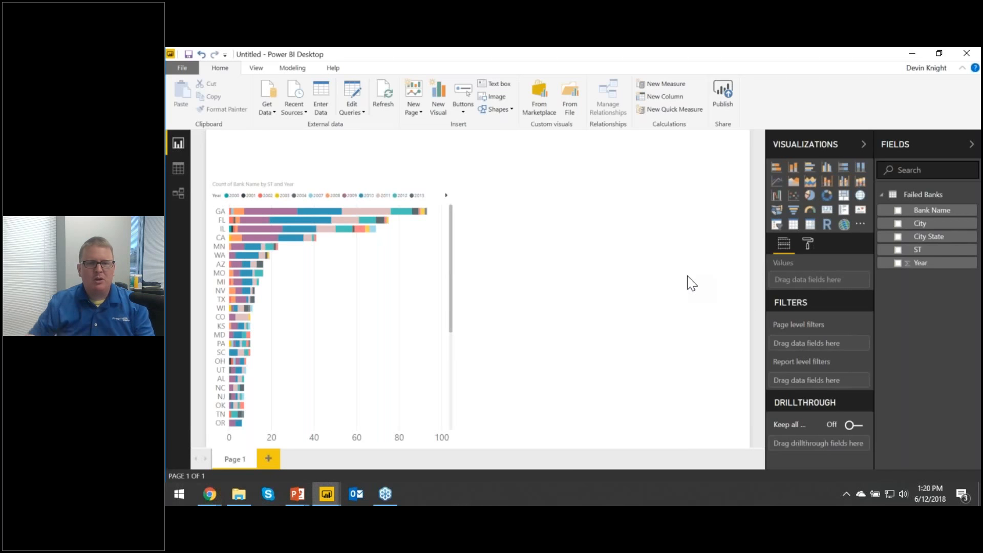
# Step: Rename the report page Page 1 to Report Summary
pyautogui.doubleClick(241, 462)
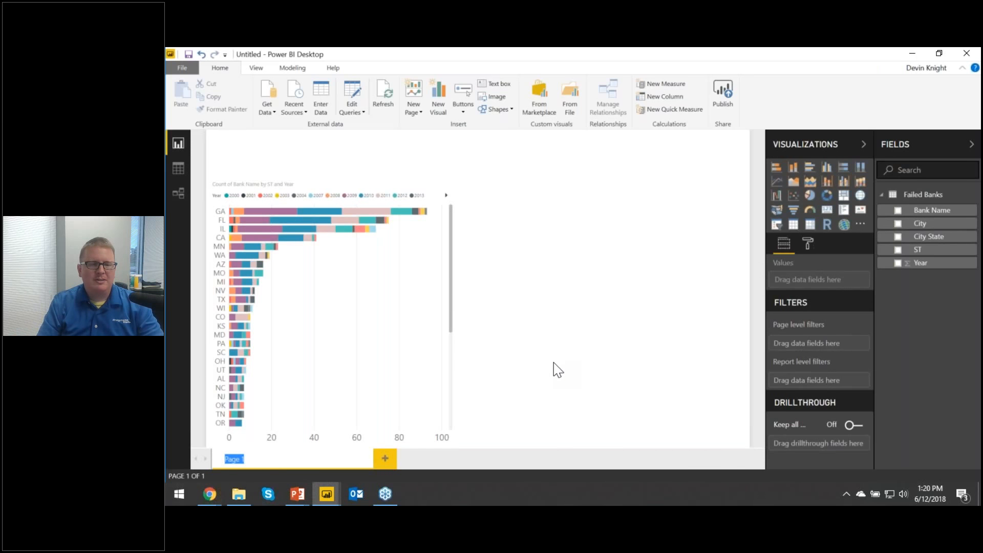
pyautogui.write('Report Su')
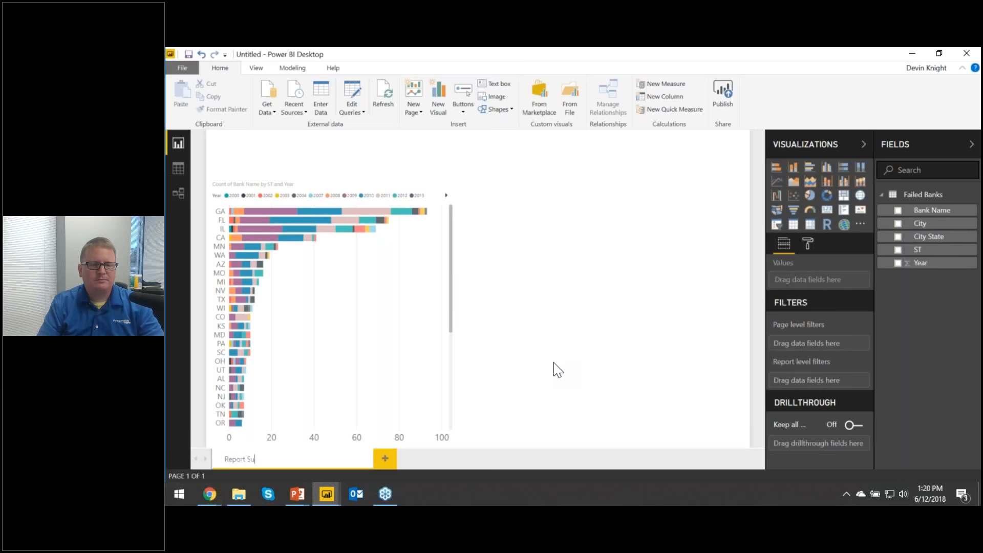
pyautogui.write('mmary')
pyautogui.press('Return')
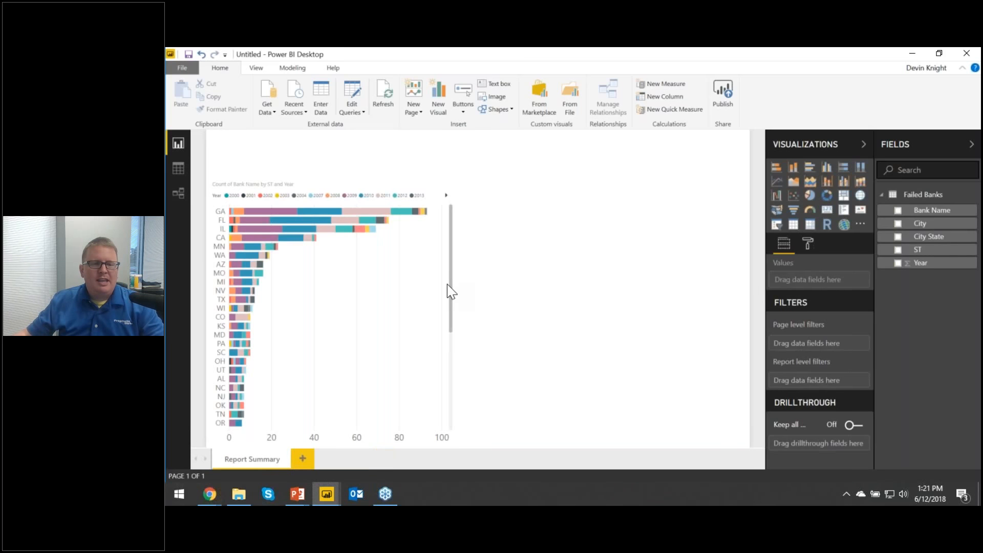
# Step: Add a second report page and name it Drillthrough
pyautogui.click(302, 464)
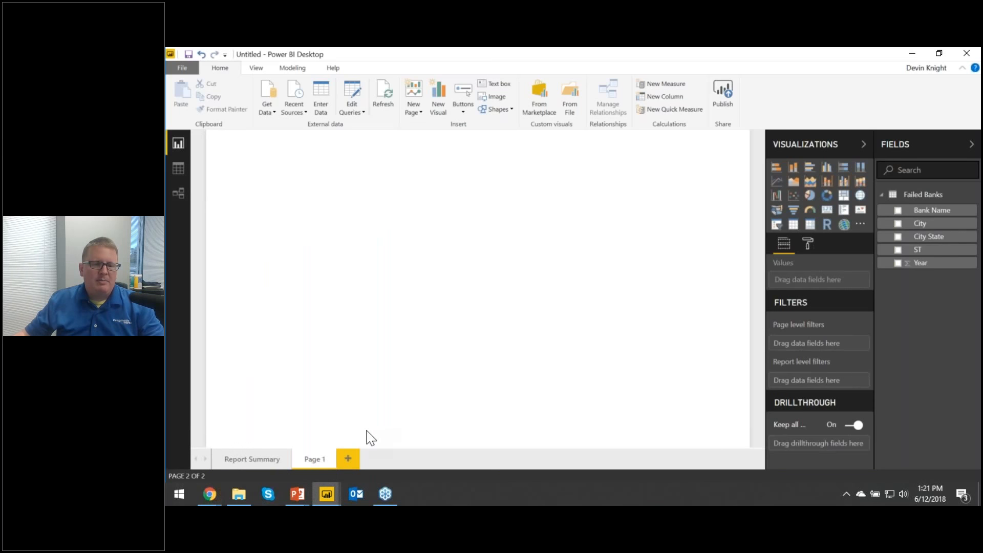
pyautogui.doubleClick(319, 462)
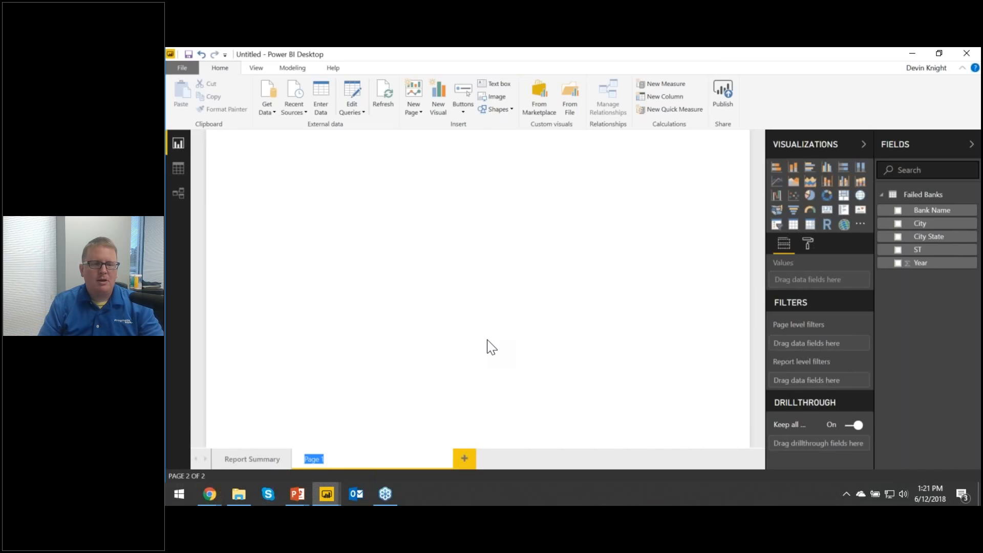
pyautogui.write('Drillthrough')
pyautogui.press('Return')
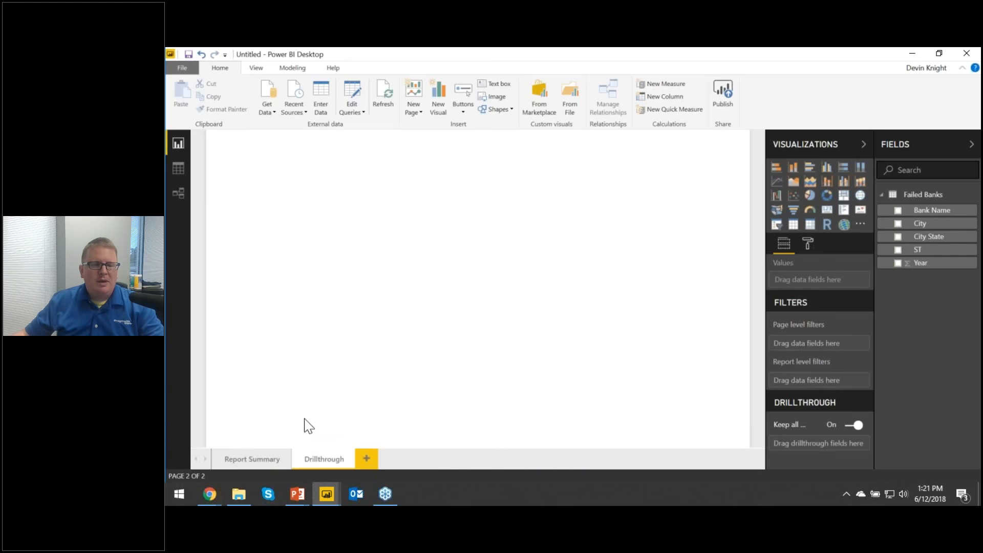
# Step: On the Report Summary page, inspect the details and available actions for Georgia's 2009 bar segment
pyautogui.click(256, 464)
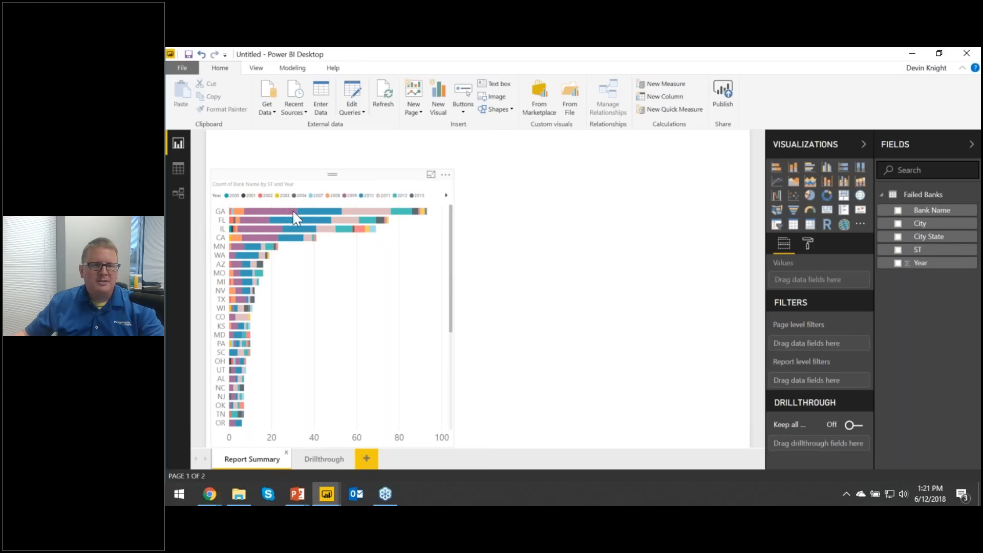
pyautogui.moveTo(253, 210)
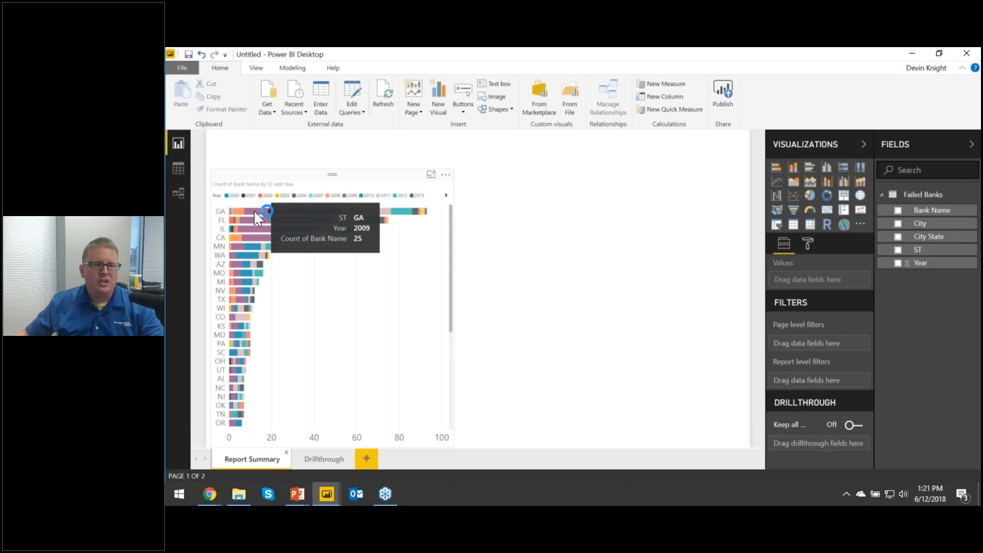
pyautogui.rightClick(256, 208)
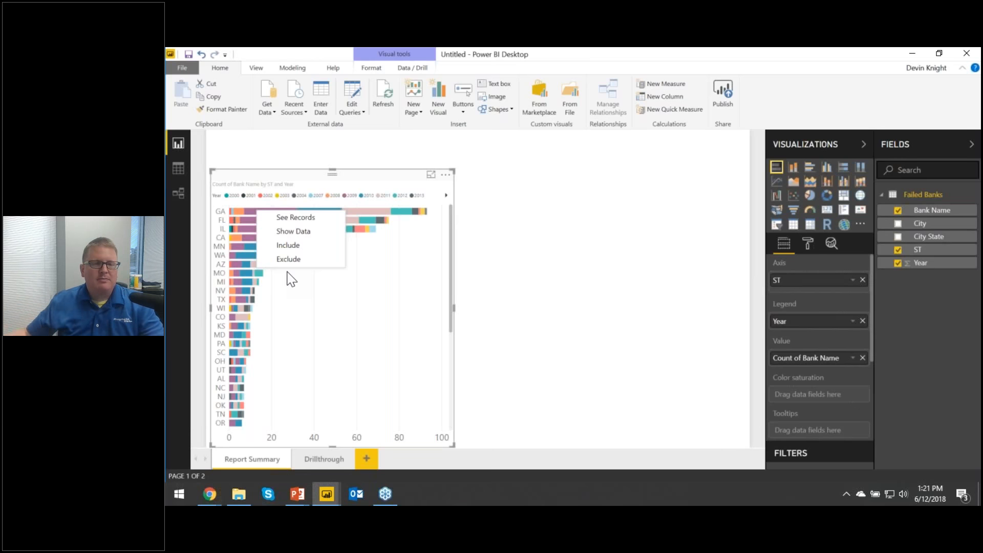
pyautogui.click(512, 309)
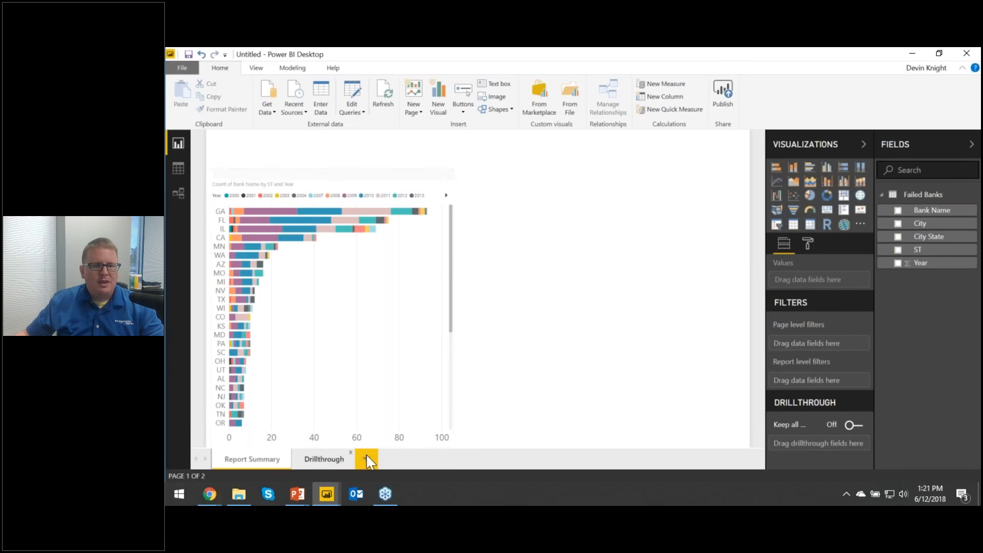
# Step: Add a table visual to the Drillthrough page, placing it along the left edge of the report canvas and enlarging it down the page
pyautogui.click(324, 460)
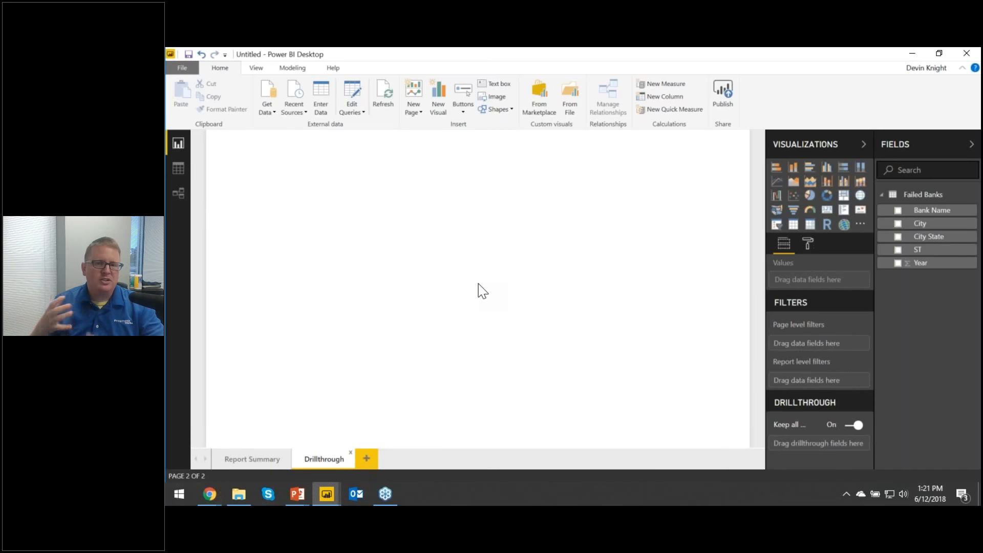
pyautogui.click(793, 224)
pyautogui.moveTo(266, 146); pyautogui.dragTo(261, 173)
pyautogui.click(325, 302)
pyautogui.moveTo(322, 299); pyautogui.dragTo(432, 447)
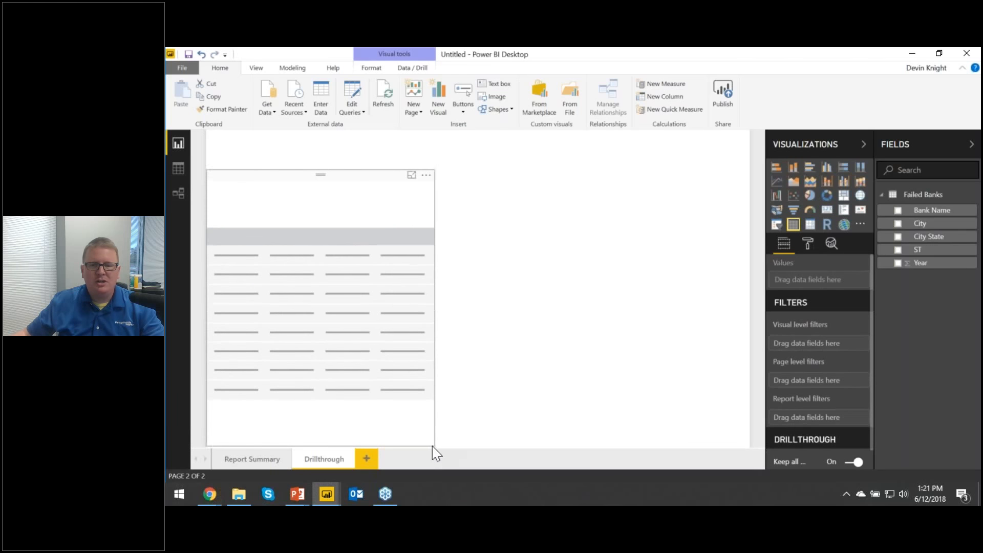
# Step: Add the City State, Bank Name and Year fields to the table
pyautogui.click(898, 237)
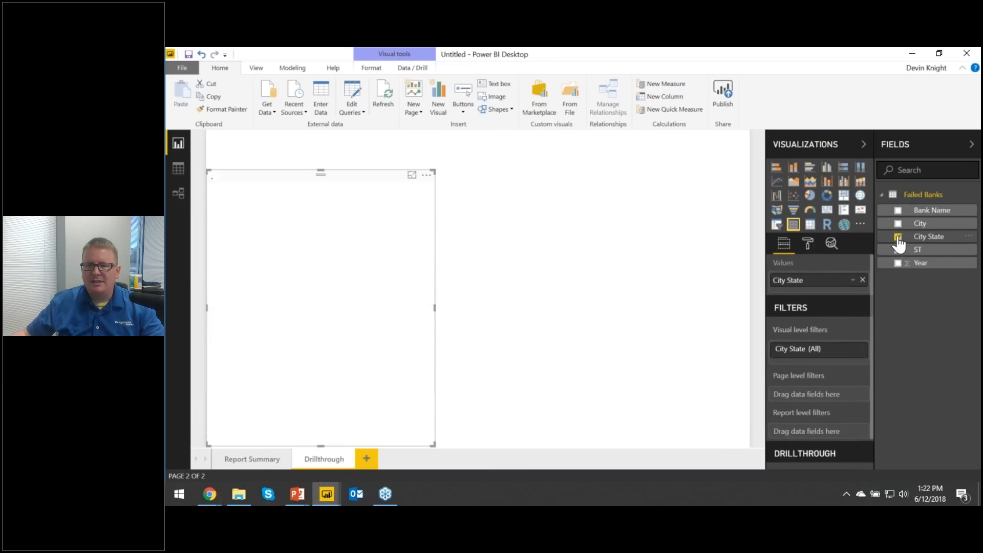
pyautogui.click(897, 210)
pyautogui.click(898, 262)
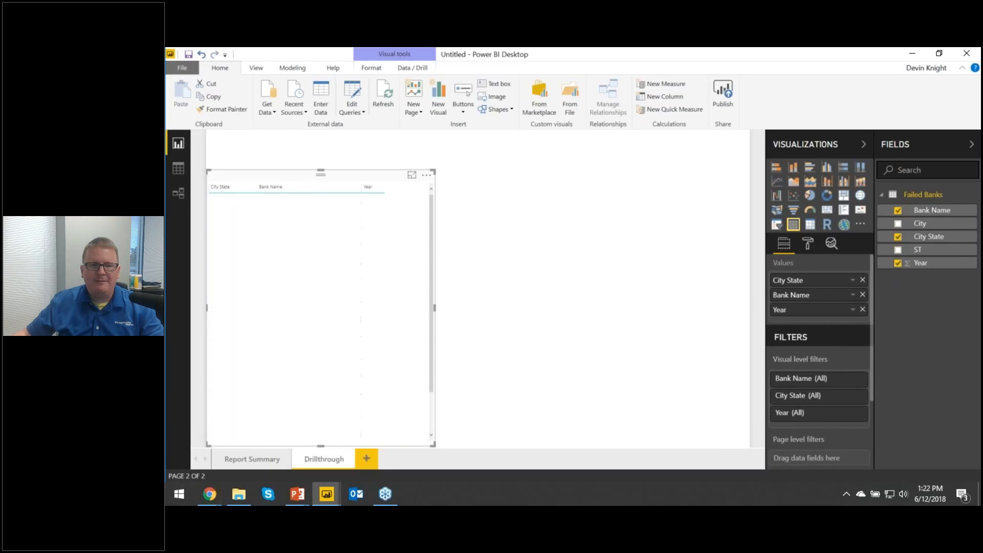
# Step: Set the table's grid text size to 12 and widen the table so all three columns fit
pyautogui.click(808, 244)
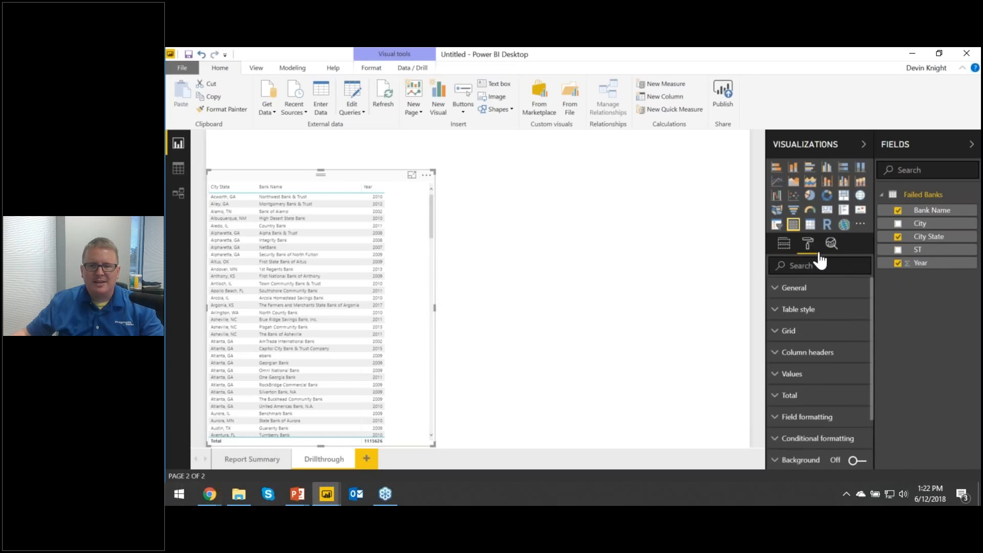
pyautogui.write('size')
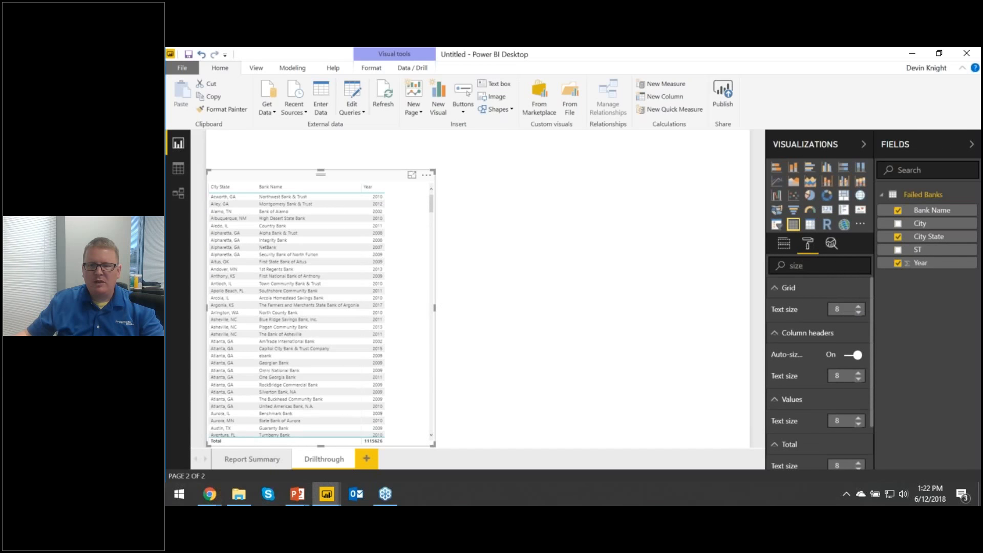
pyautogui.click(858, 306)
pyautogui.click(859, 306)
pyautogui.click(858, 306)
pyautogui.click(858, 306)
pyautogui.moveTo(434, 445); pyautogui.dragTo(440, 446)
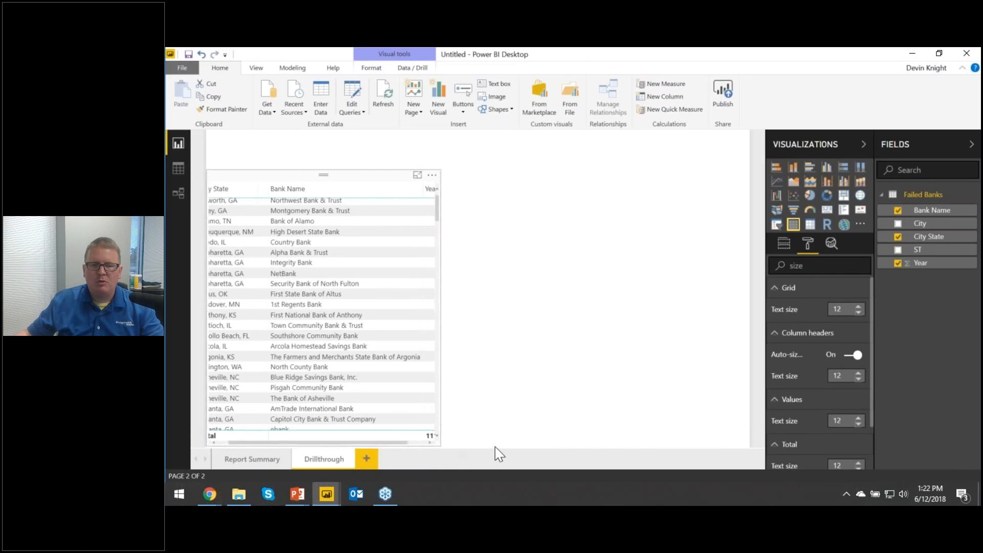
pyautogui.moveTo(500, 454); pyautogui.dragTo(493, 447)
pyautogui.click(601, 291)
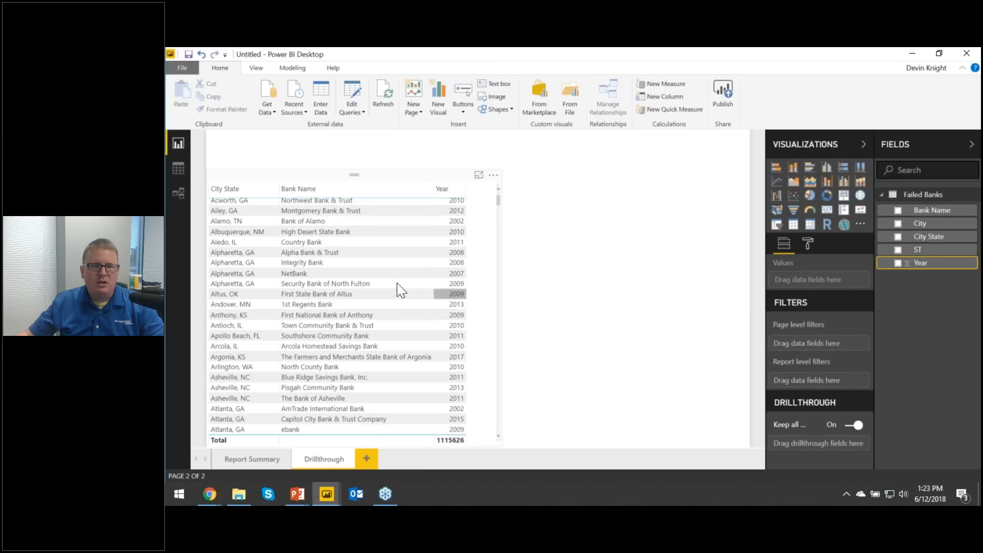
# Step: Set the Year values in the table to Don't summarize
pyautogui.click(481, 220)
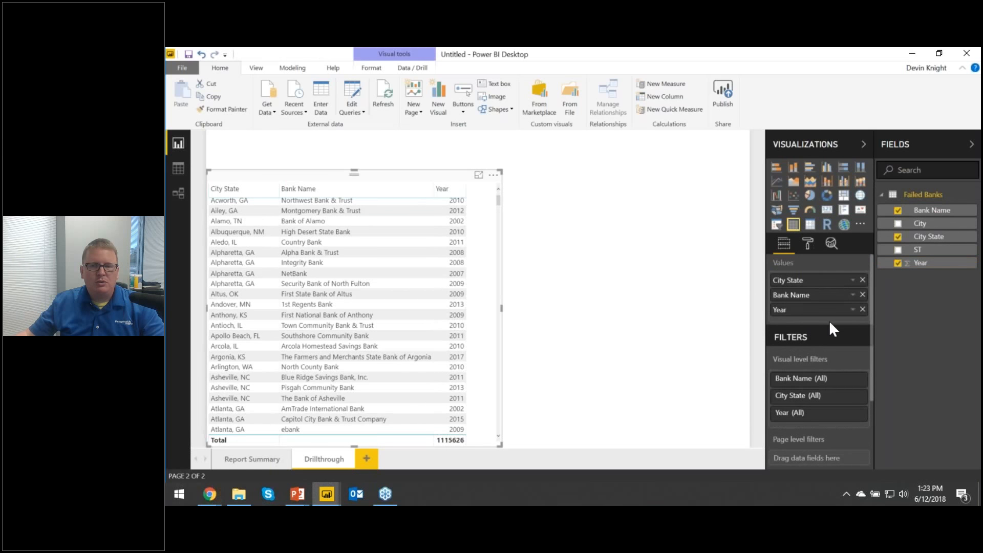
pyautogui.click(852, 310)
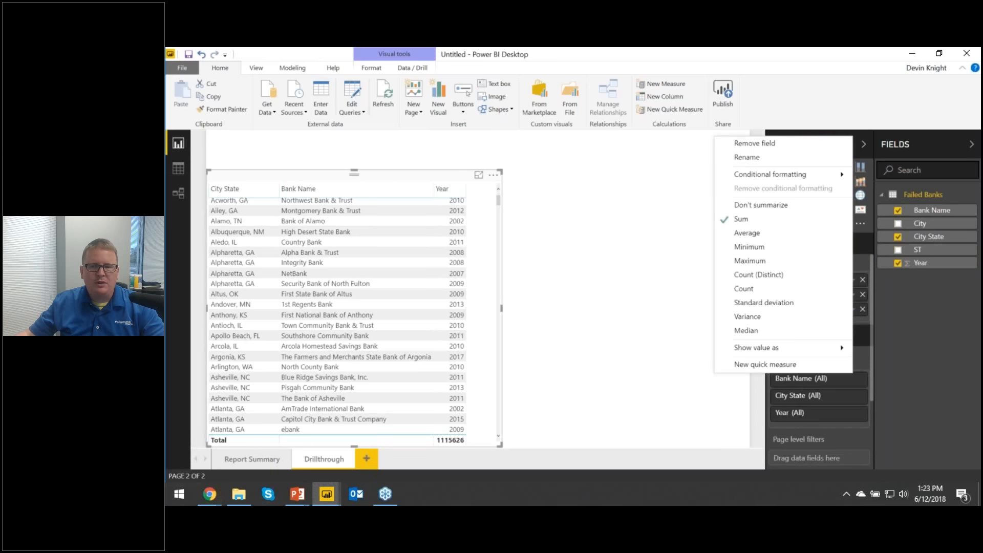
pyautogui.click(751, 211)
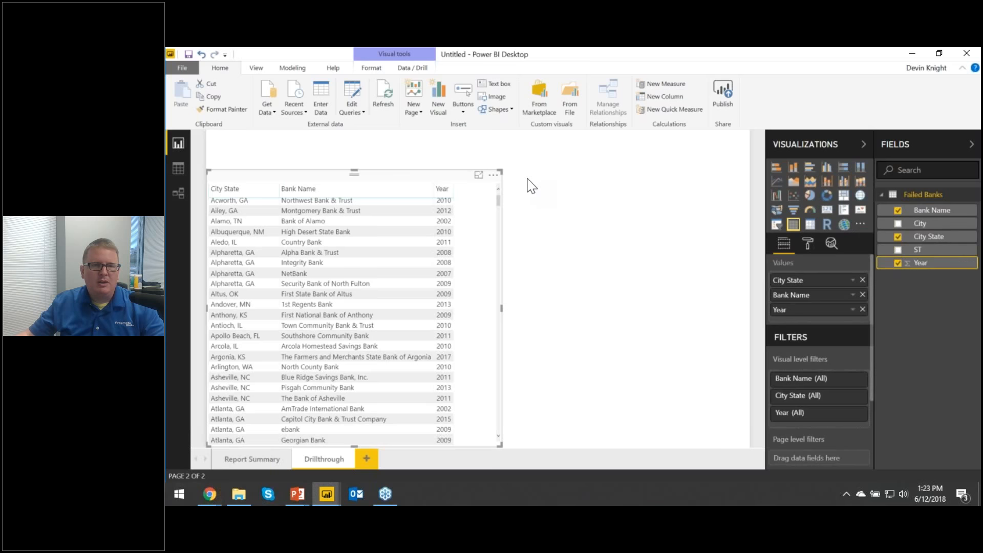
# Step: Set the Year field's default summarization in the model to Don't summarize
pyautogui.click(292, 68)
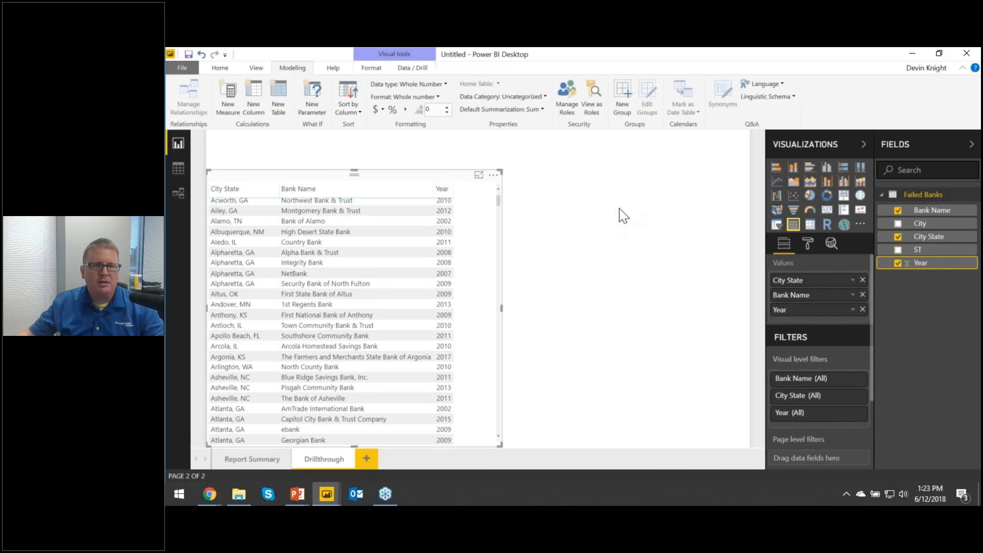
pyautogui.click(538, 110)
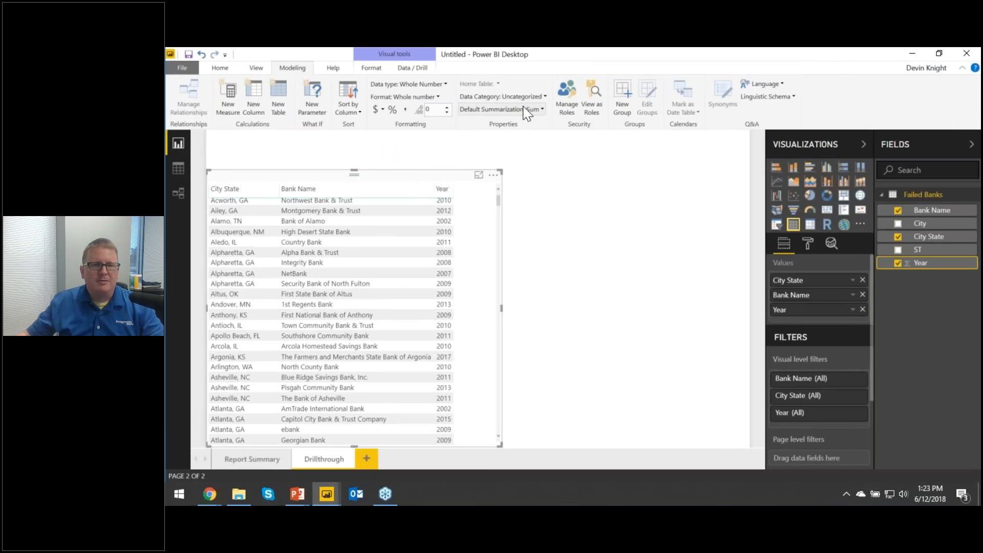
pyautogui.click(628, 131)
pyautogui.click(519, 123)
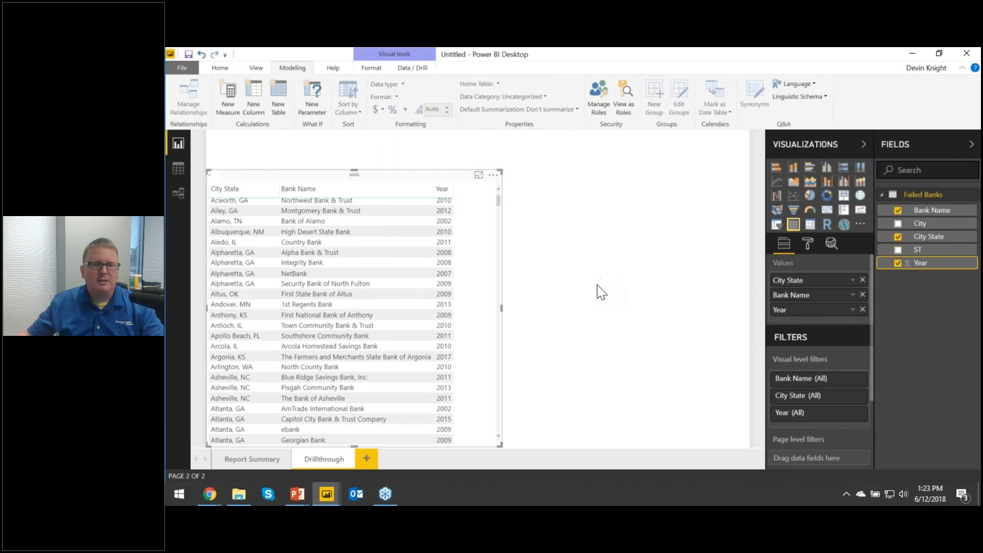
pyautogui.click(589, 294)
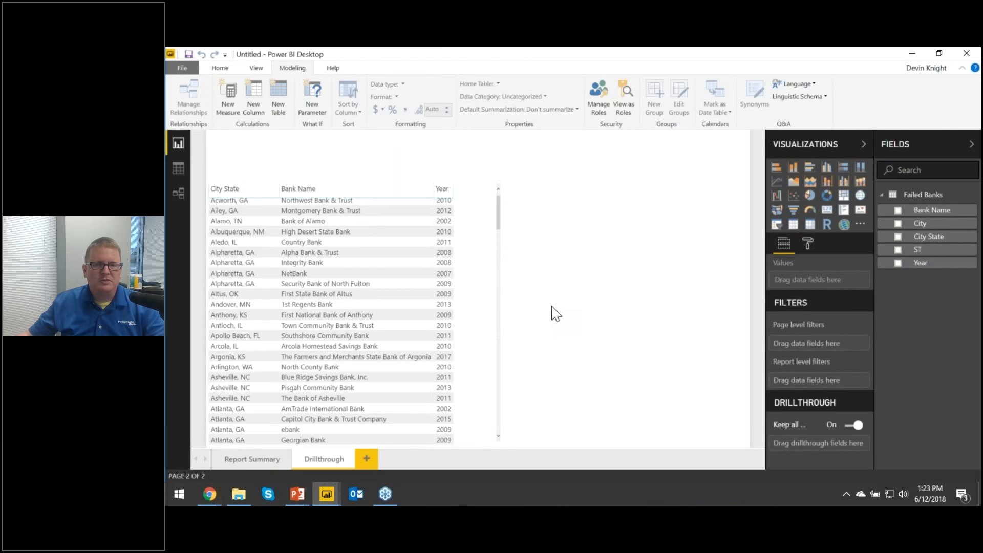
# Step: Narrow the table so its right edge sits close to the Year column
pyautogui.click(500, 187)
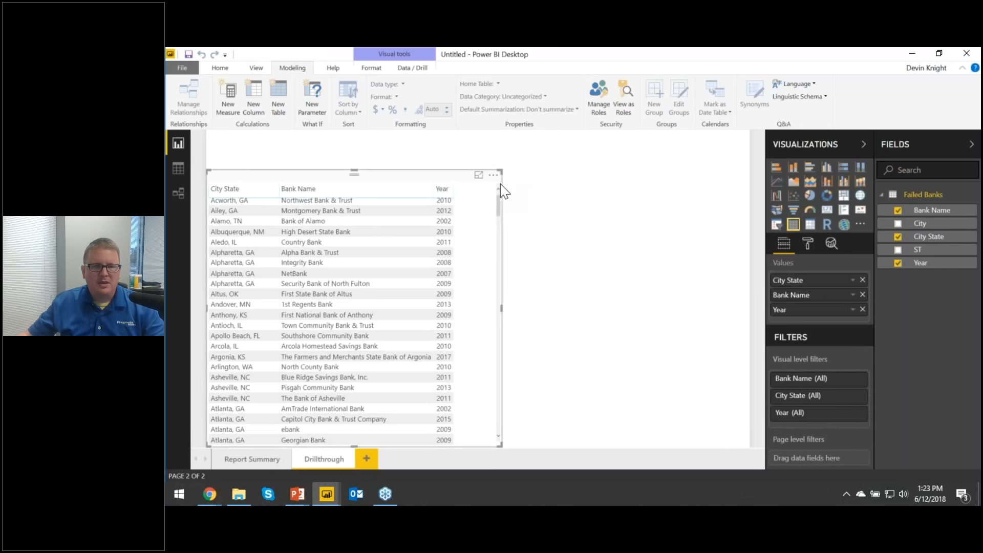
pyautogui.click(506, 317)
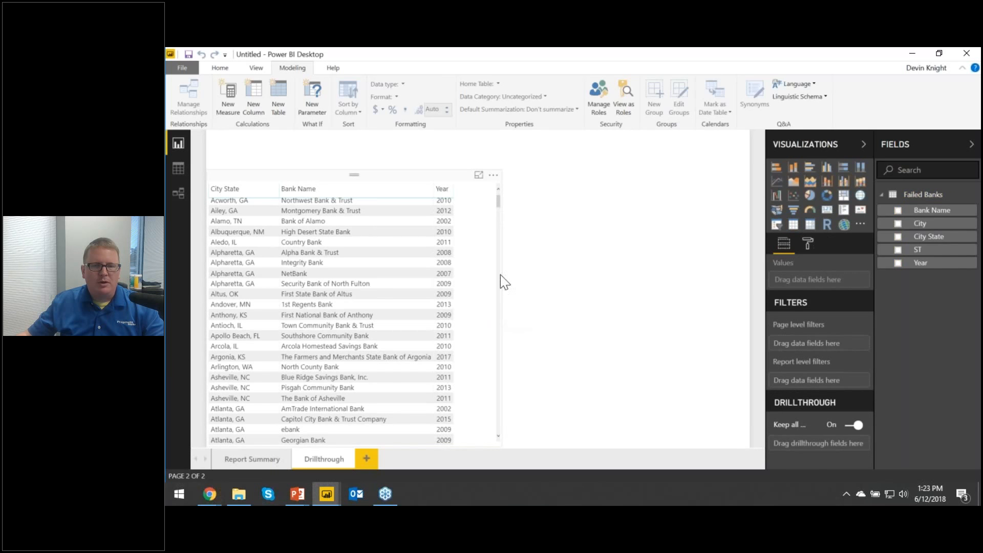
pyautogui.click(504, 219)
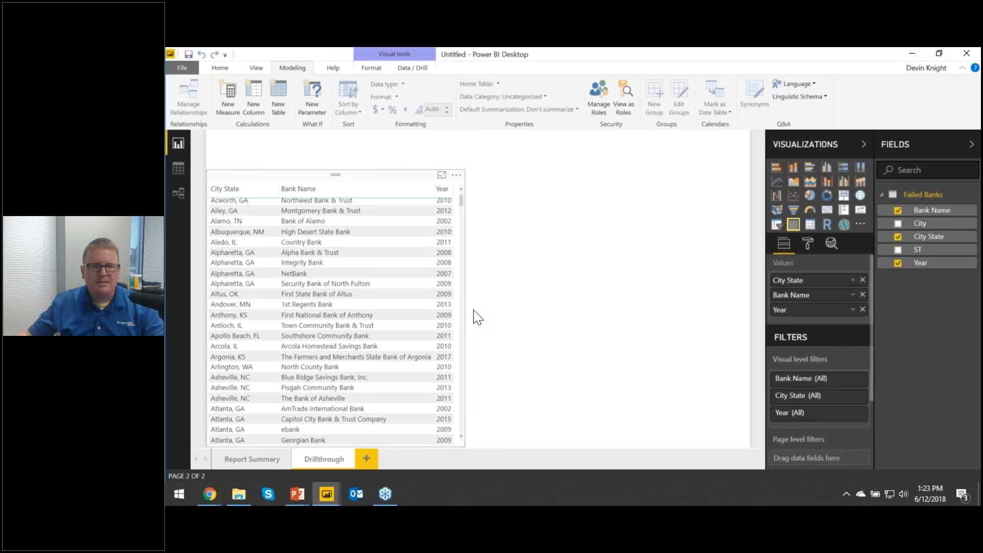
pyautogui.click(519, 281)
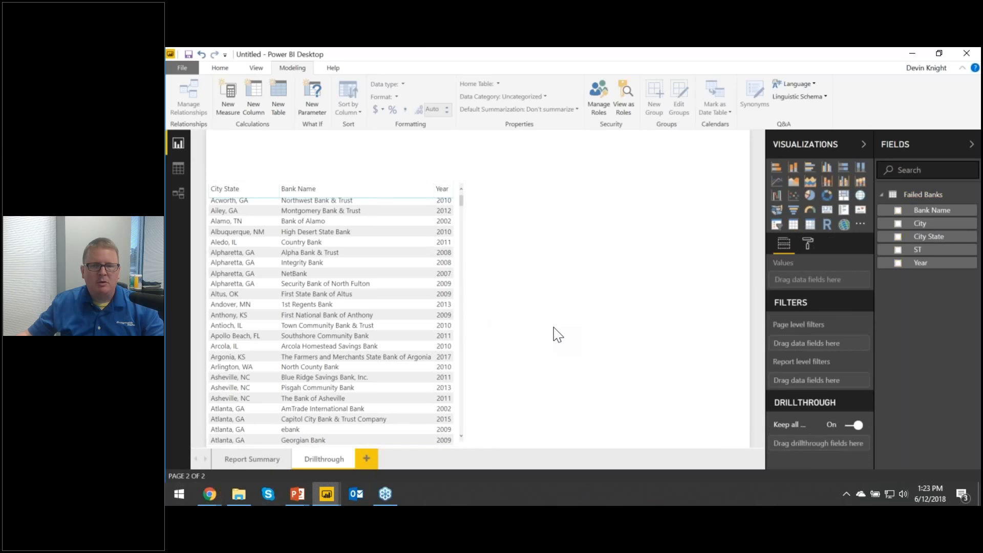
# Step: Add a map beside the table with the count of Bank Name as size and City State as location
pyautogui.click(860, 197)
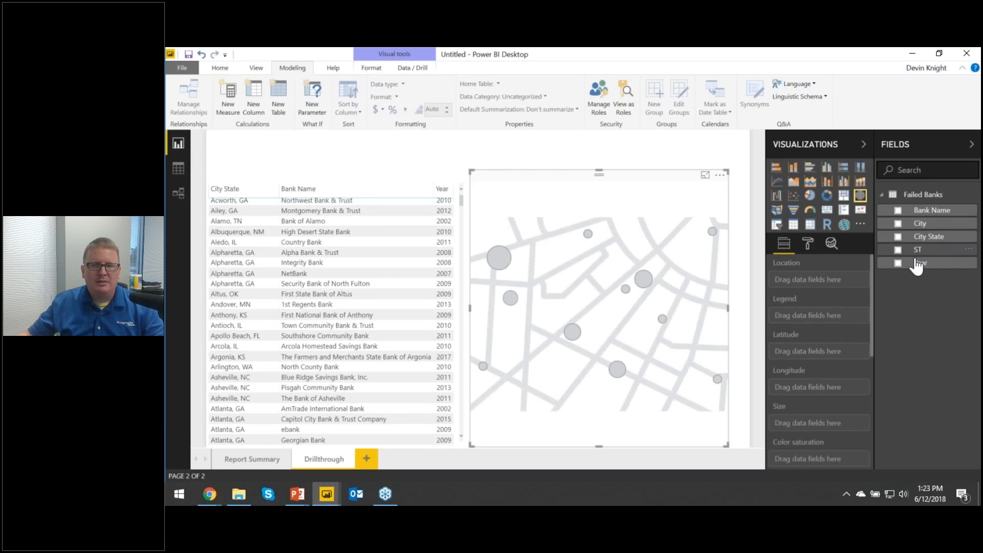
pyautogui.moveTo(917, 211); pyautogui.dragTo(814, 426)
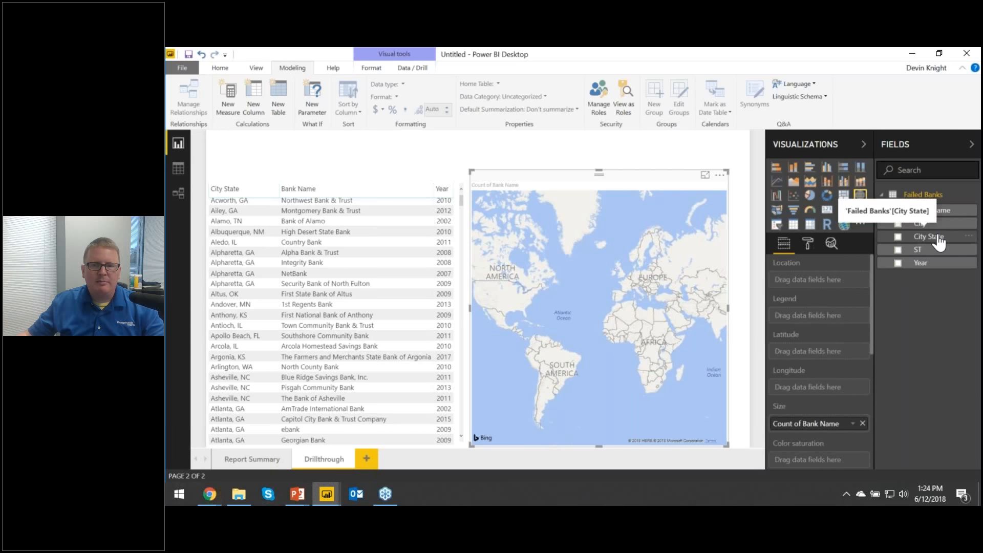
pyautogui.moveTo(938, 237); pyautogui.dragTo(832, 281)
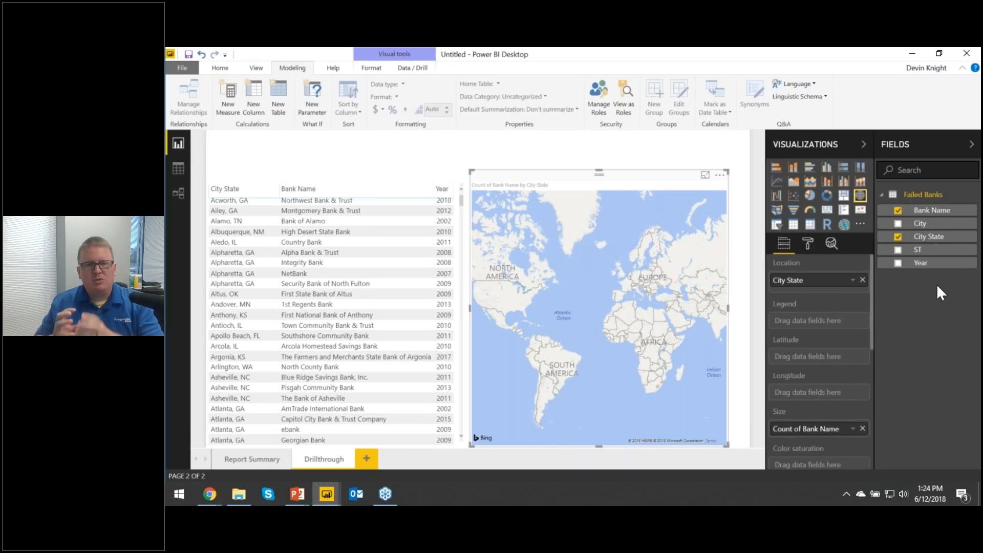
# Step: Set the City State field's data category to Place
pyautogui.click(937, 241)
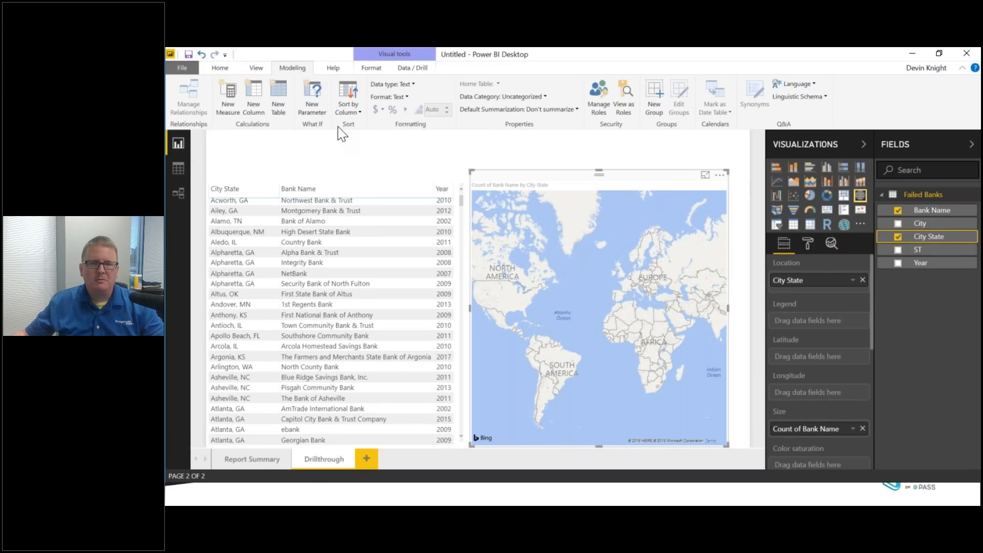
pyautogui.click(535, 97)
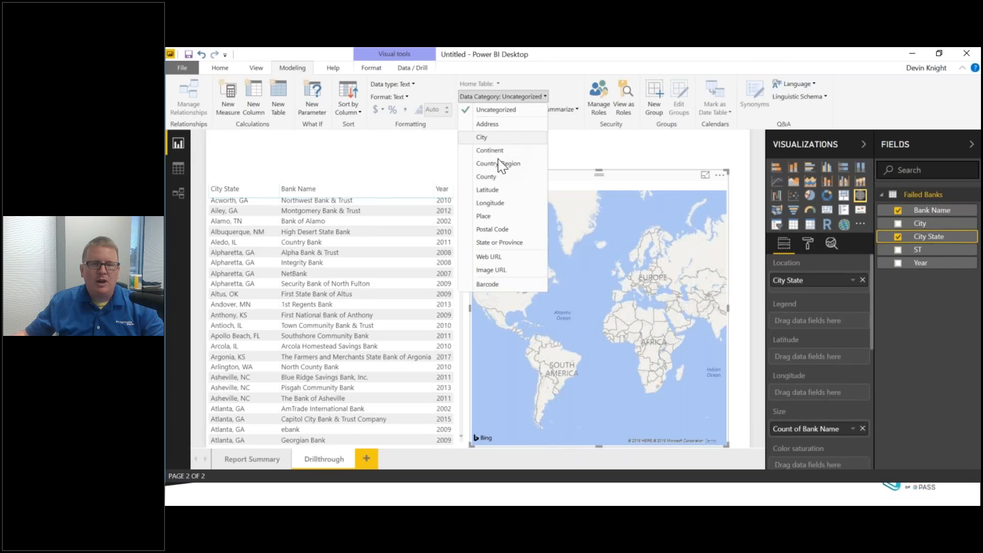
pyautogui.click(504, 218)
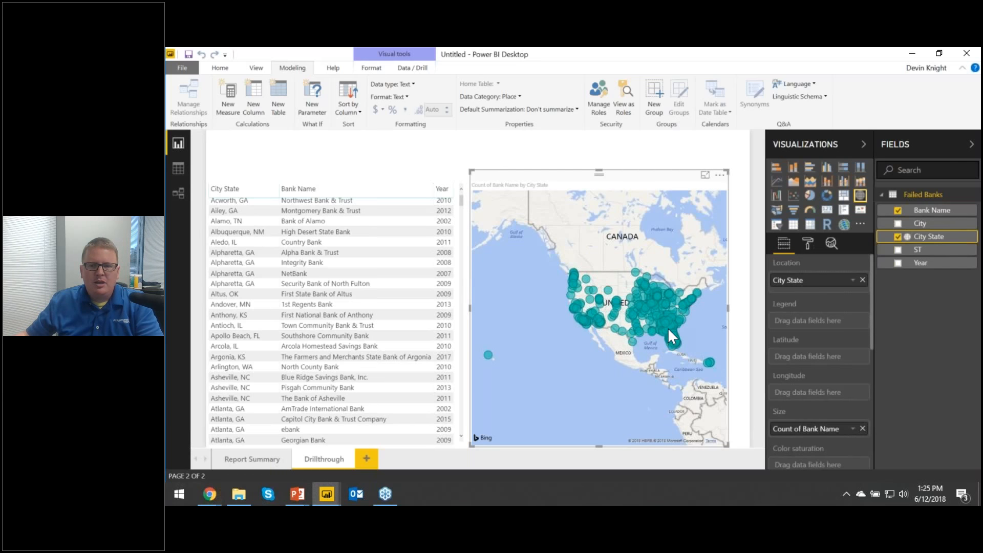
# Step: Examine the failed bank bubbles across the eastern and southeastern United States on the map
pyautogui.scroll(2, 668, 328)
pyautogui.moveTo(685, 323); pyautogui.dragTo(577, 320)
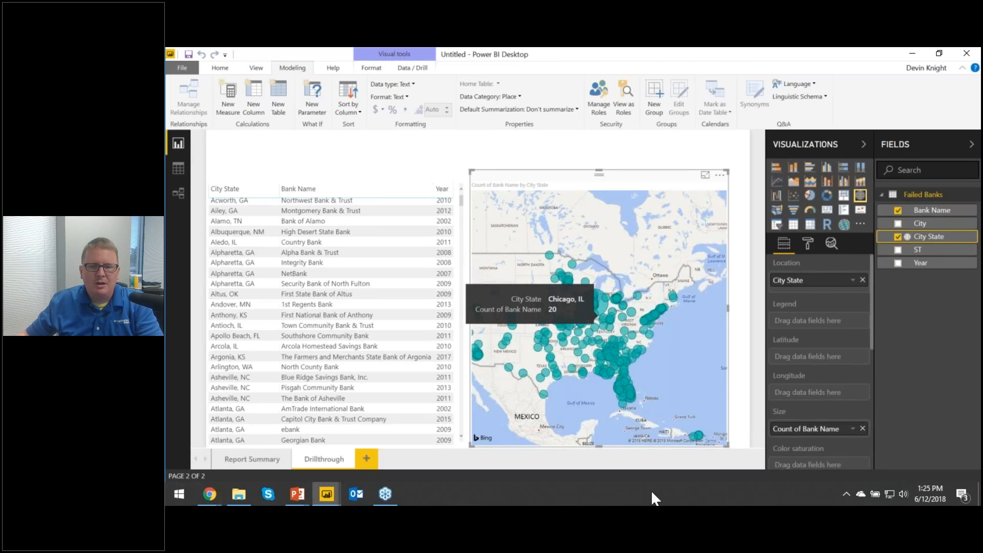
pyautogui.scroll(1, 621, 384)
pyautogui.scroll(2, 620, 382)
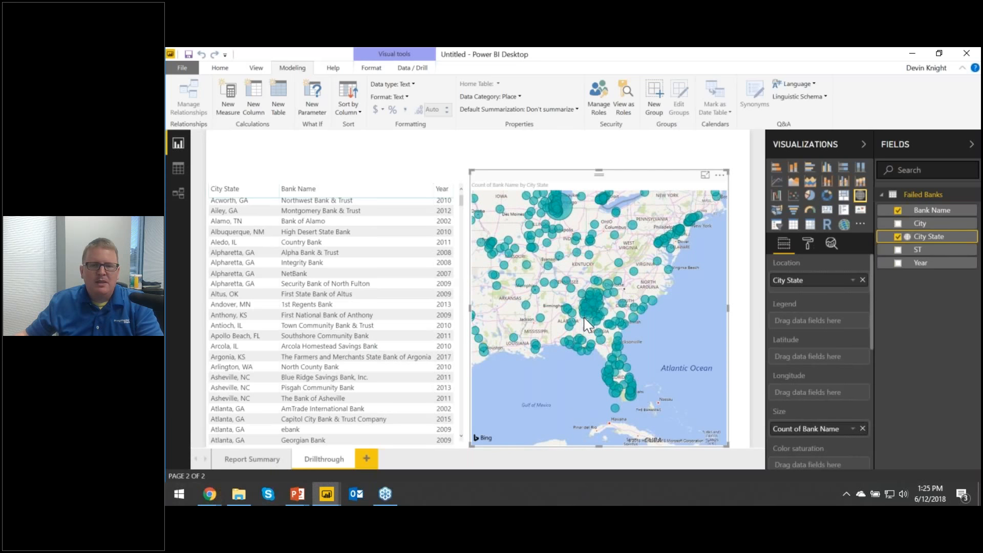
# Step: Add ST as the Drillthrough page's drillthrough field and collapse its filter card
pyautogui.click(645, 158)
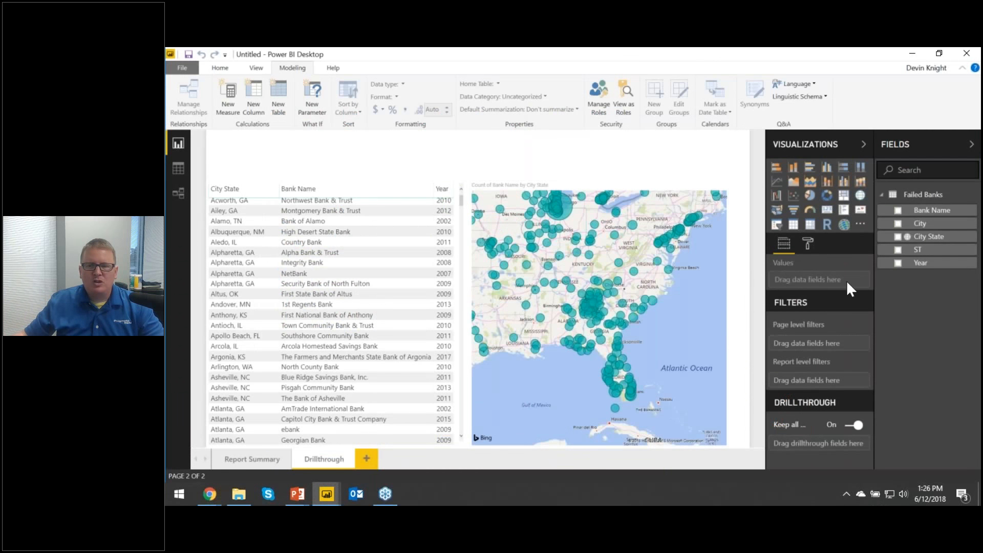
pyautogui.moveTo(927, 252); pyautogui.dragTo(817, 449)
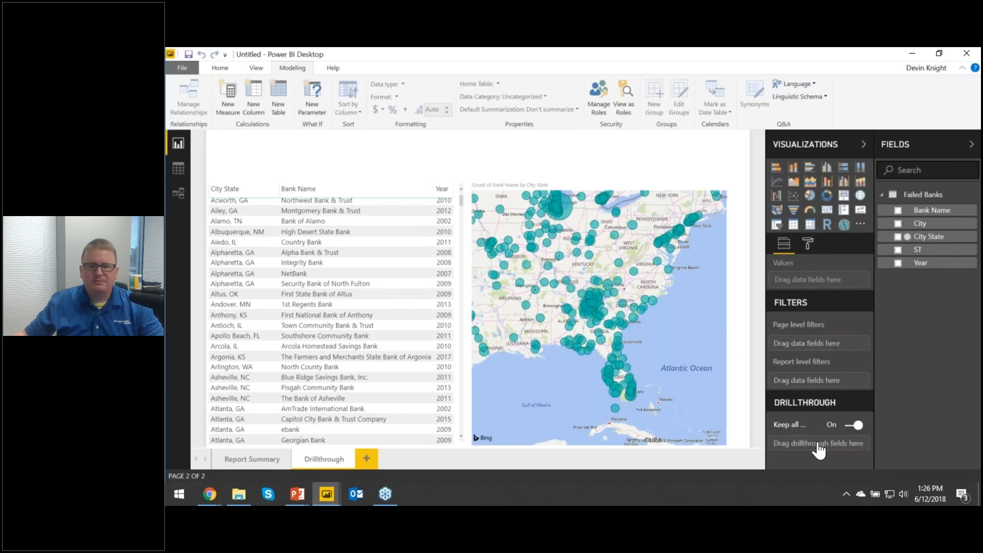
pyautogui.scroll(-3, 800, 415)
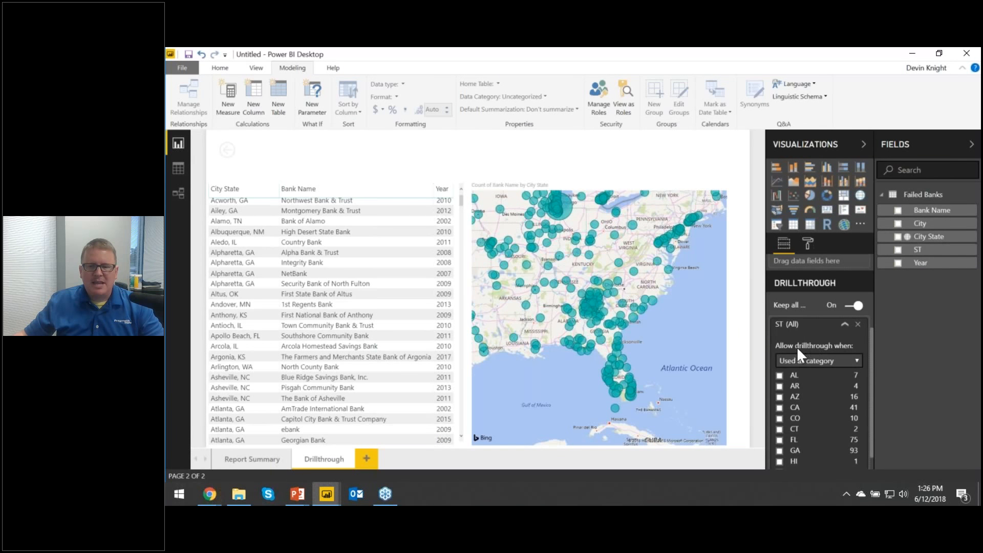
pyautogui.click(845, 325)
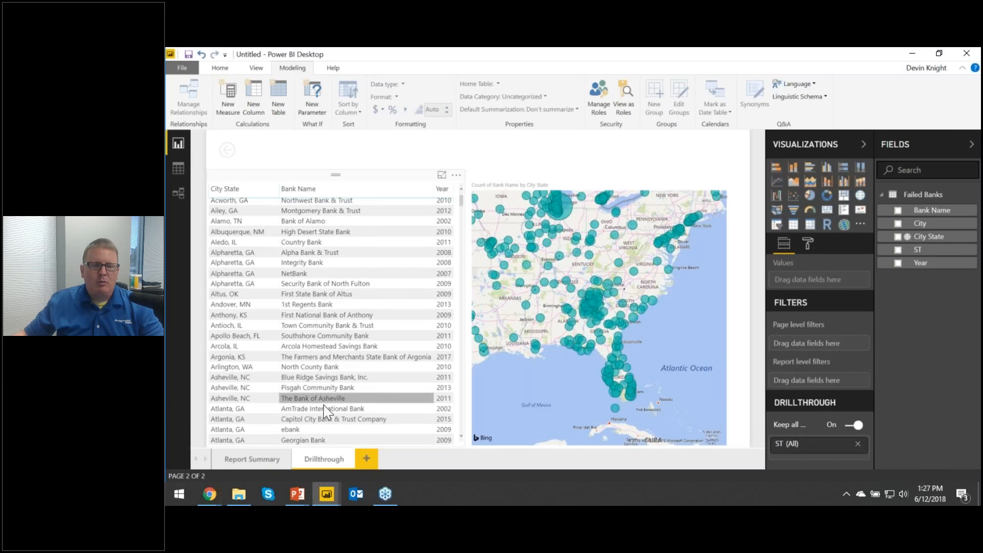
# Step: Drill through from Florida's 2009 segment in the Report Summary bar chart to the Drillthrough page
pyautogui.click(263, 458)
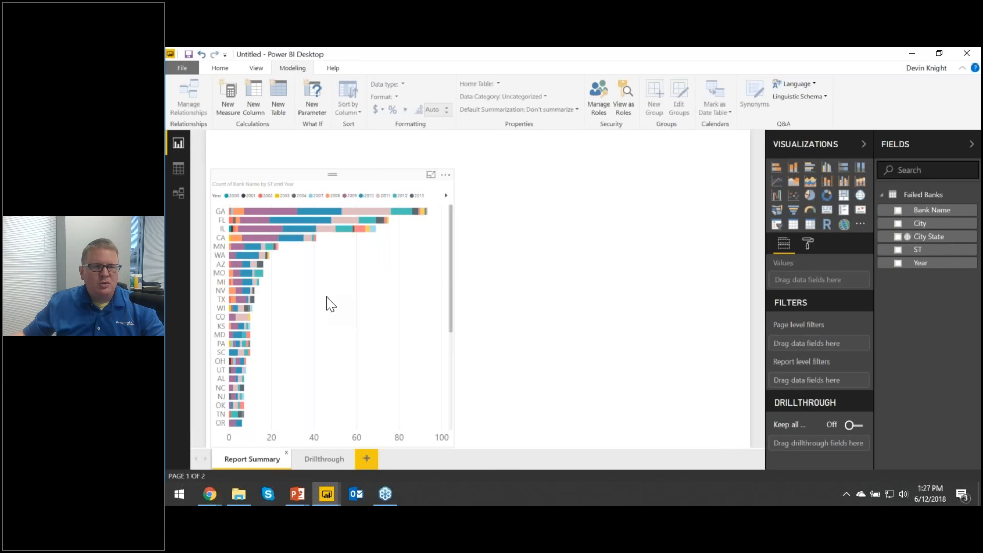
pyautogui.moveTo(257, 220)
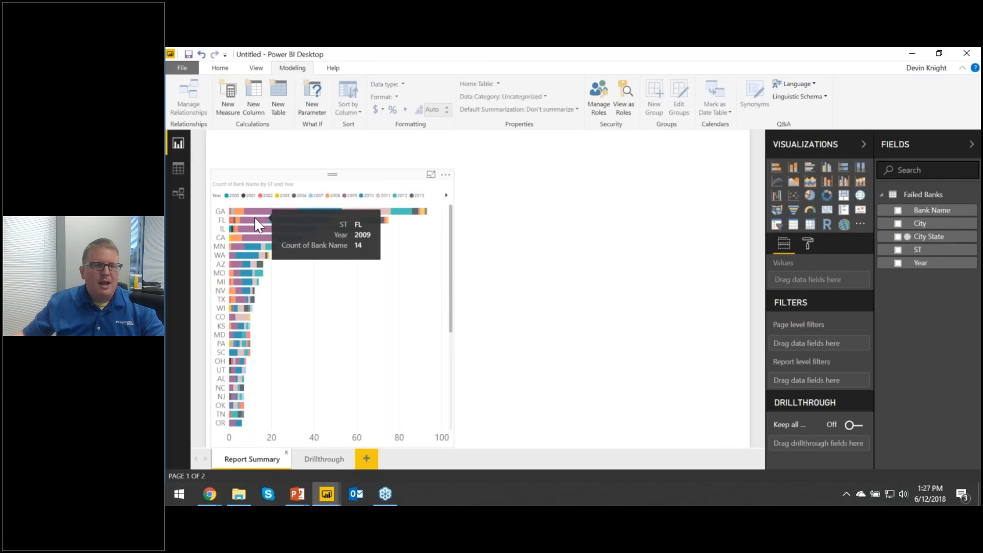
pyautogui.rightClick(248, 221)
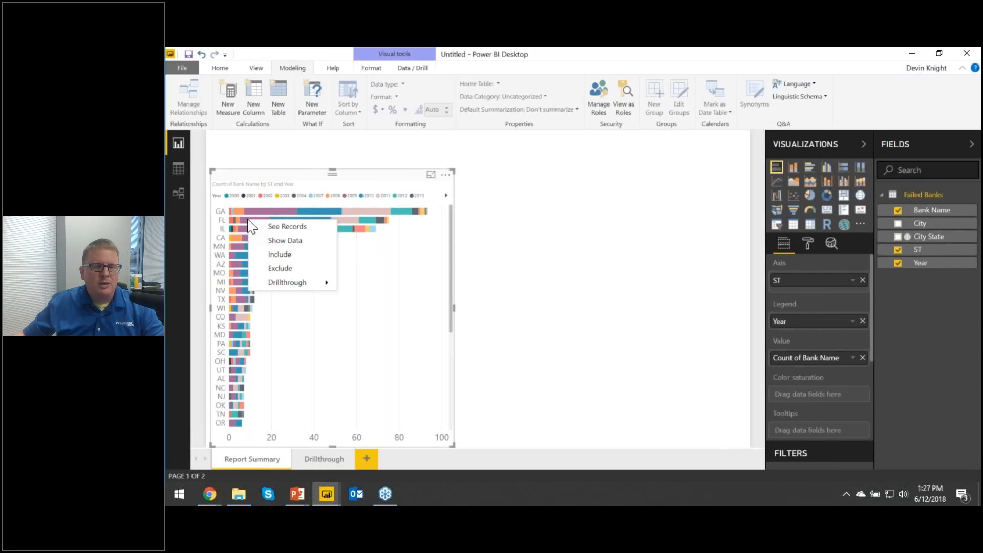
pyautogui.moveTo(289, 288)
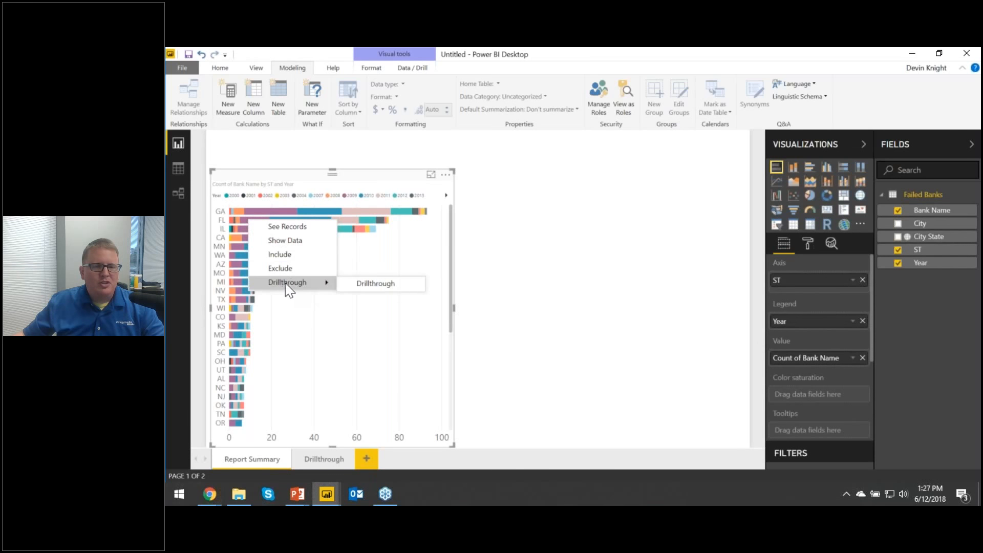
pyautogui.click(372, 284)
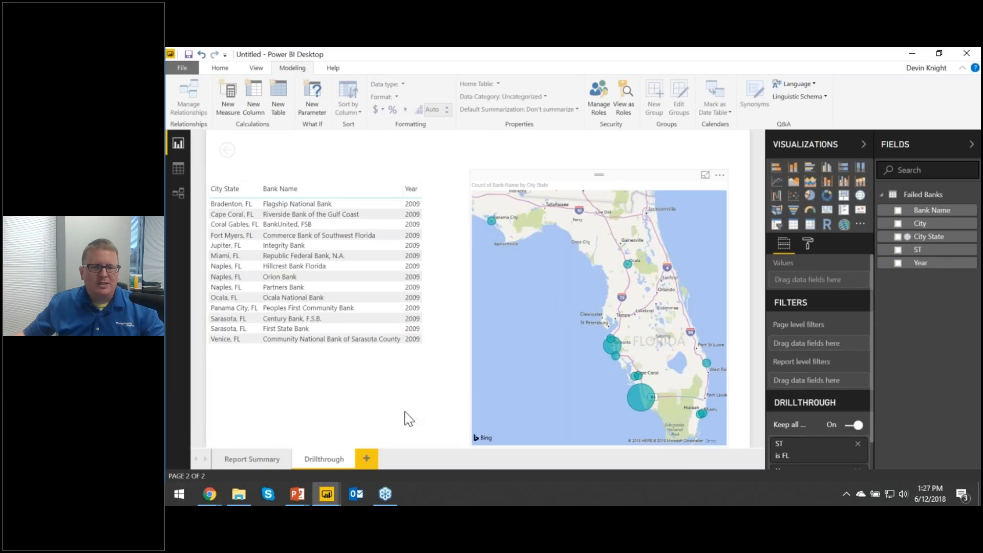
# Step: Return to Report Summary and drill through from Georgia's 2011 bar segment to the Drillthrough page
pyautogui.click(276, 459)
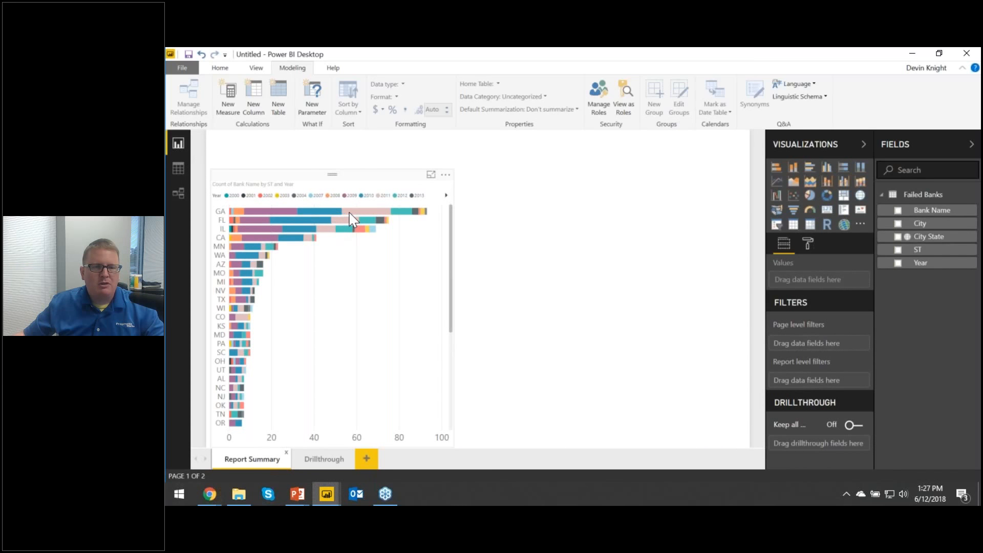
pyautogui.moveTo(348, 213)
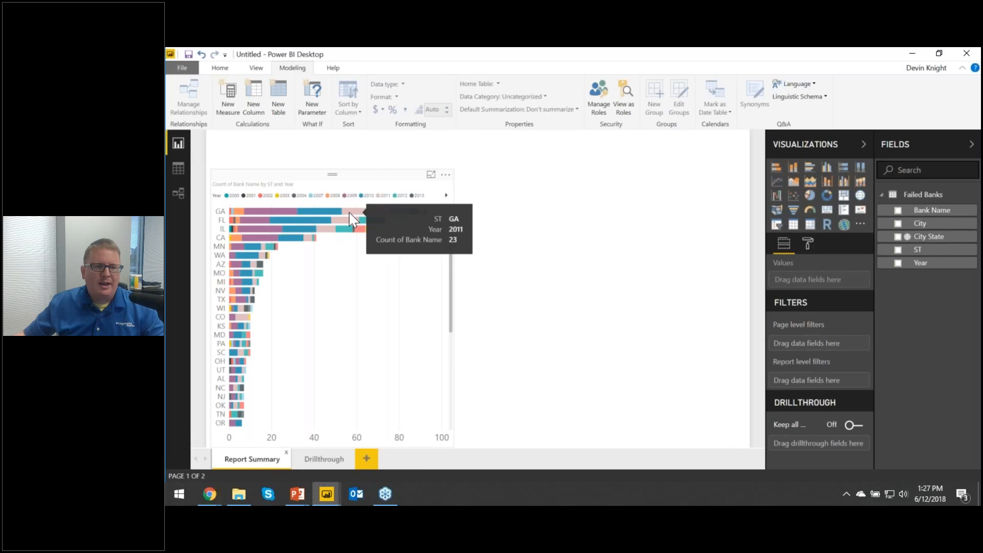
pyautogui.rightClick(349, 213)
pyautogui.moveTo(377, 277)
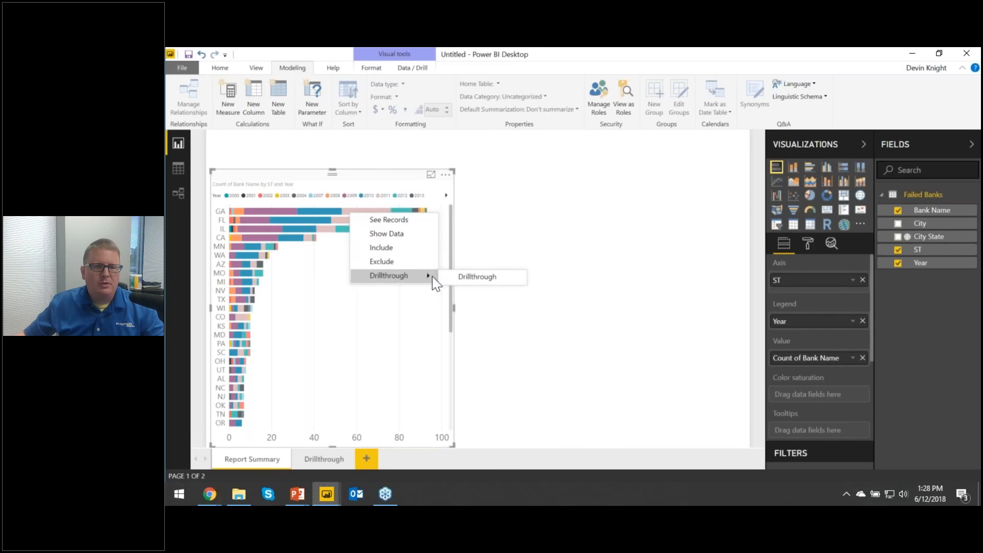
pyautogui.click(471, 277)
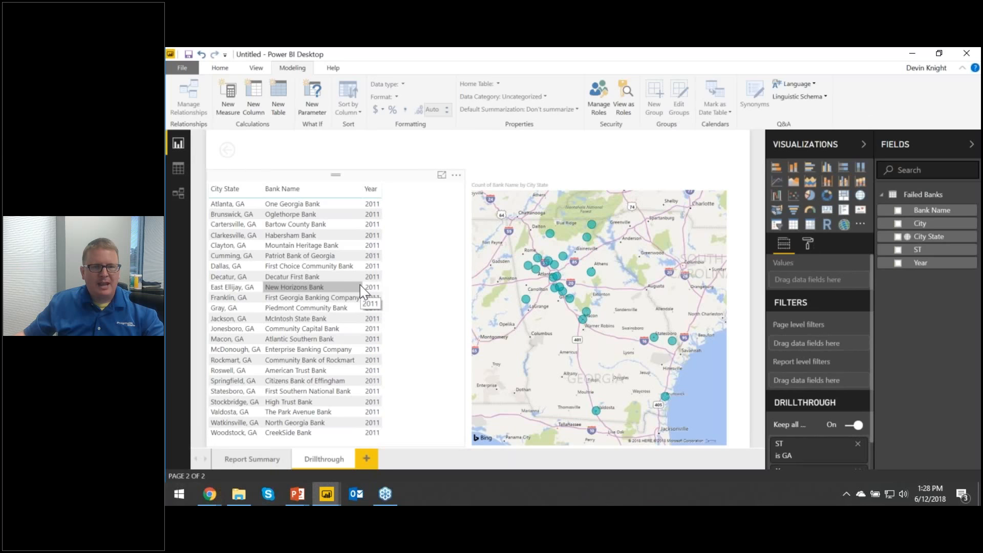
# Step: Go back to the summary bar chart and drill through on Georgia's 2009 segment
pyautogui.click(245, 459)
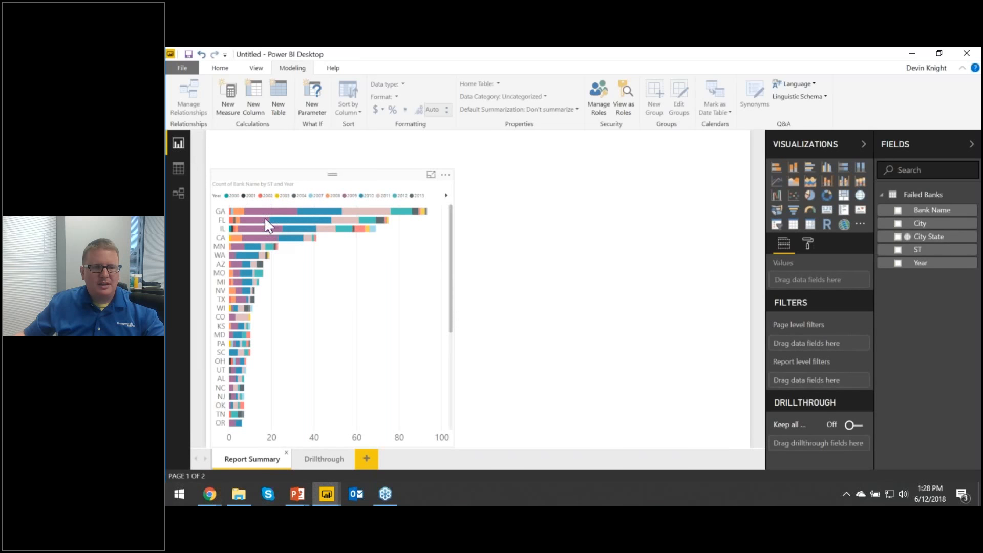
pyautogui.rightClick(265, 214)
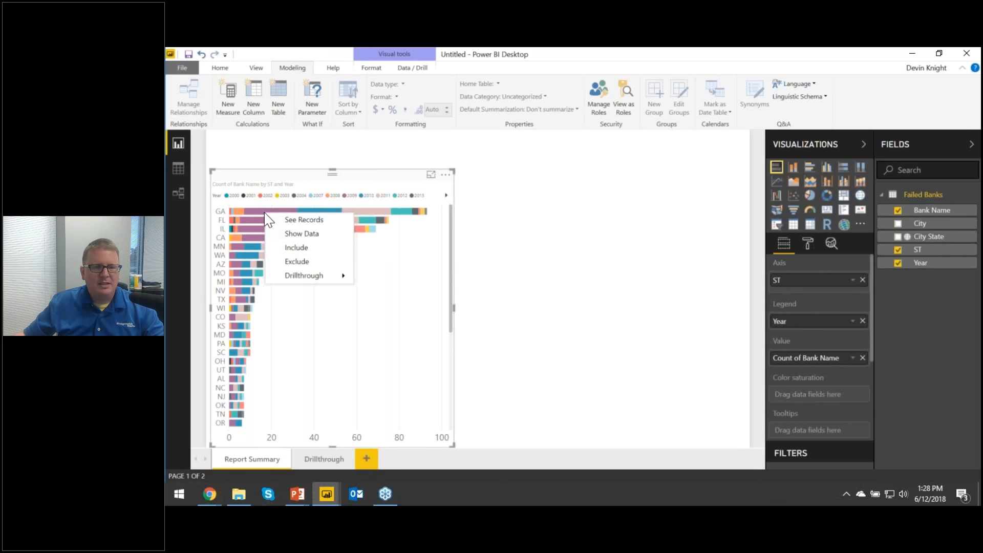
pyautogui.moveTo(302, 276)
pyautogui.click(366, 277)
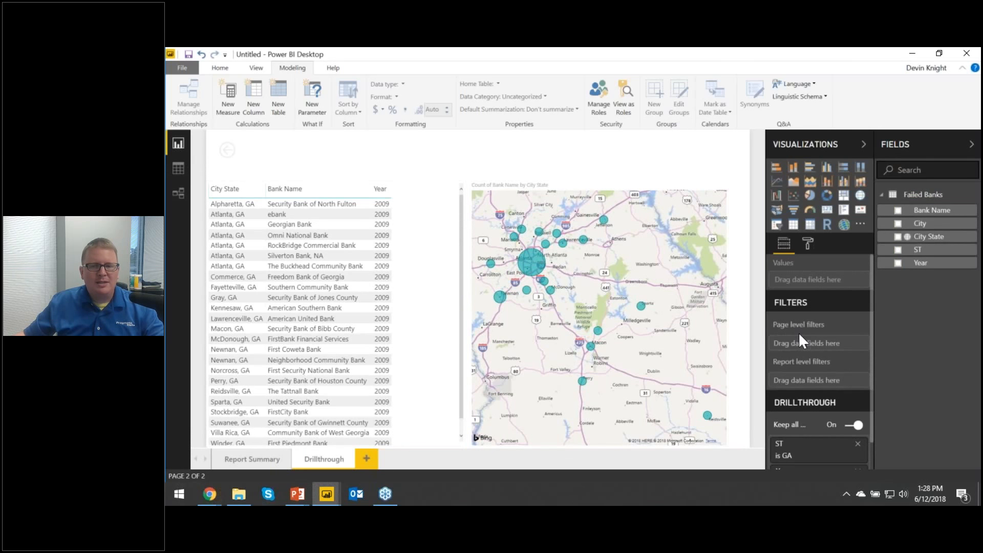
# Step: Widen the Visualizations pane and switch off Keep all filters for the Drillthrough page
pyautogui.moveTo(768, 348); pyautogui.dragTo(713, 359)
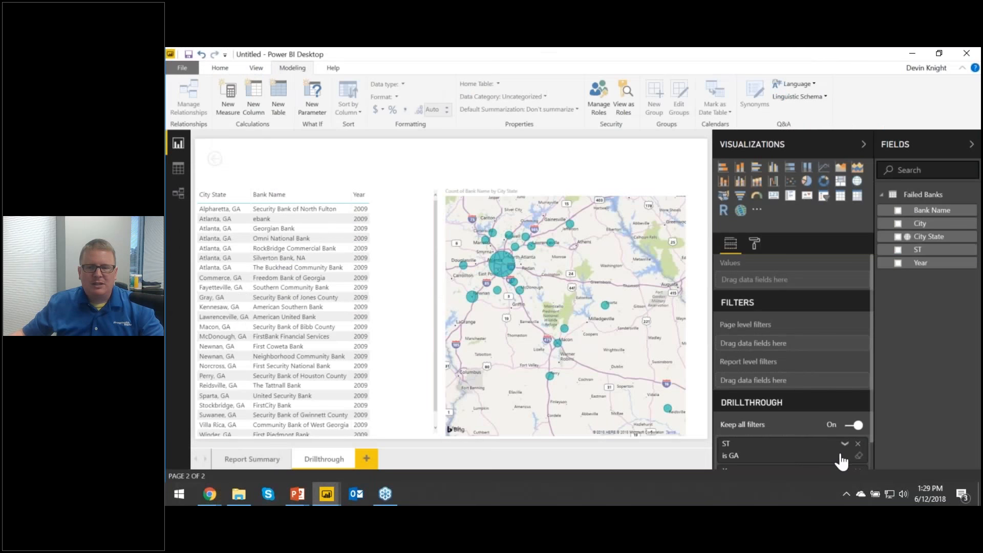
pyautogui.click(854, 425)
pyautogui.scroll(-2, 855, 434)
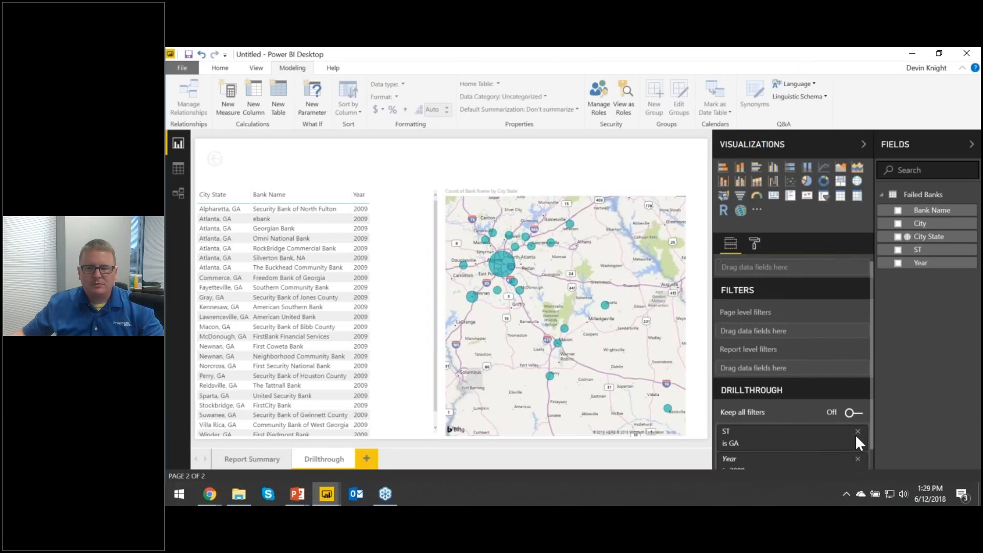
pyautogui.click(857, 441)
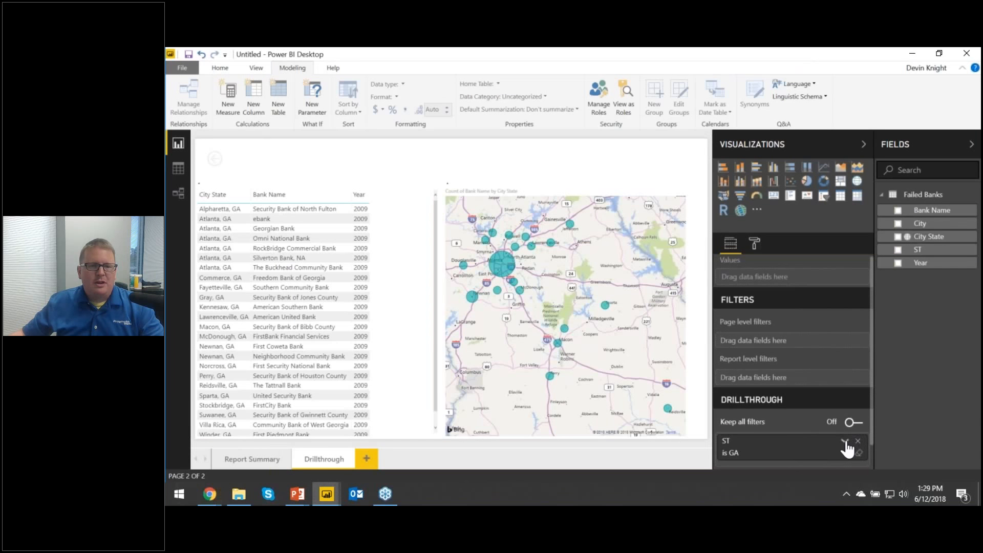
# Step: Test drillthrough from Georgia's 2009 segment on Report Summary with Keep all filters off
pyautogui.click(246, 461)
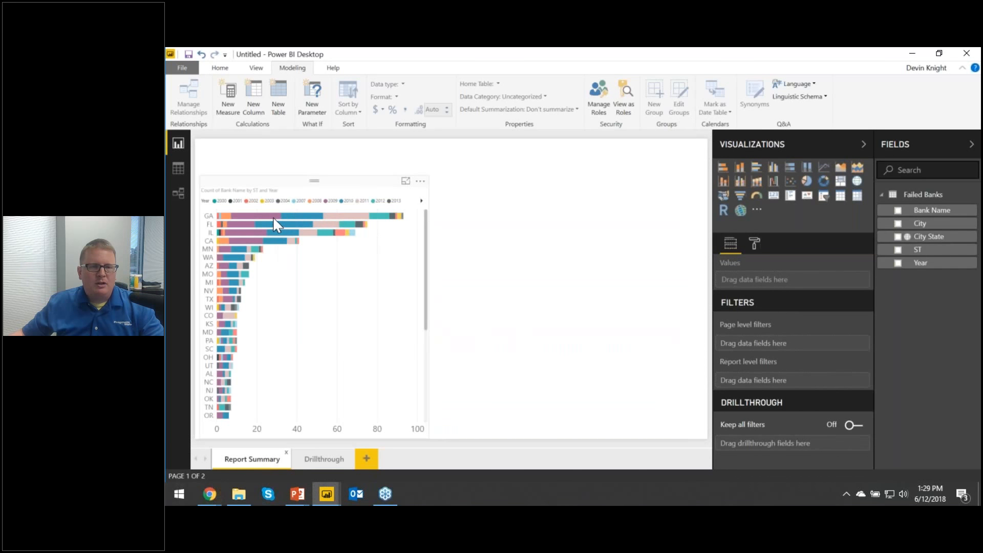
pyautogui.moveTo(266, 218)
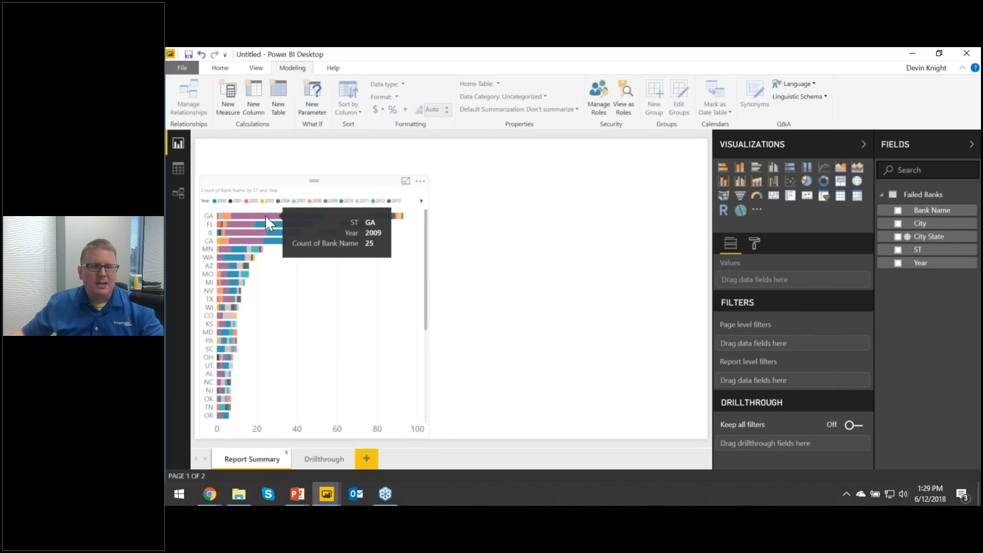
pyautogui.rightClick(265, 215)
pyautogui.moveTo(328, 279)
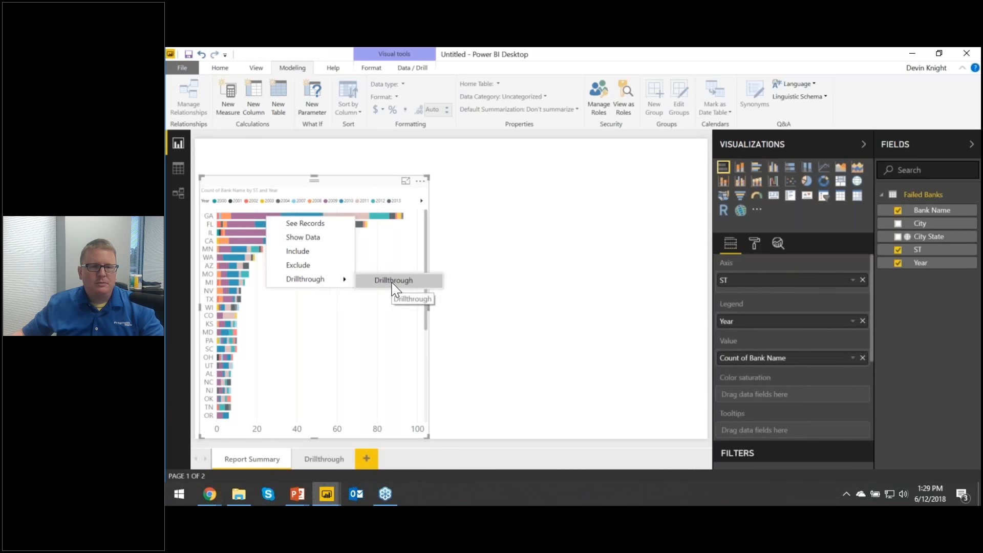
pyautogui.click(393, 281)
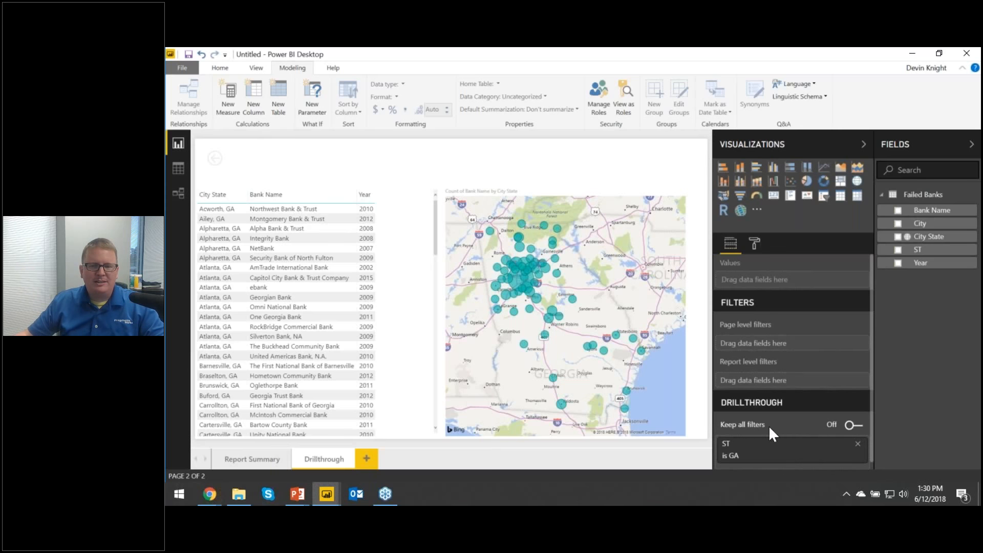
# Step: Switch Keep all filters back on for the Drillthrough page
pyautogui.click(854, 426)
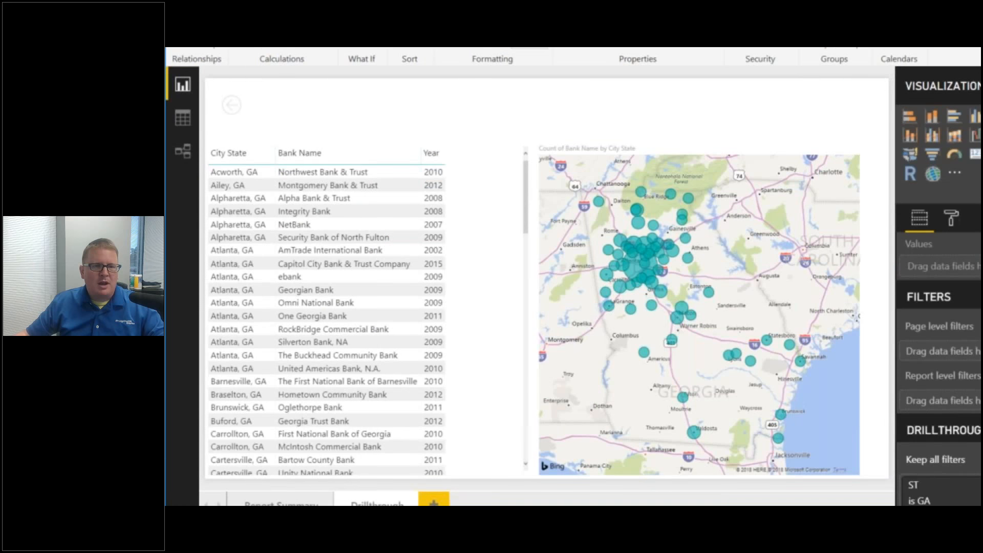
pyautogui.moveTo(205, 88)
pyautogui.mouseDown()
pyautogui.moveTo(279, 122)
pyautogui.moveTo(264, 128)
pyautogui.moveTo(309, 135)
pyautogui.mouseUp()
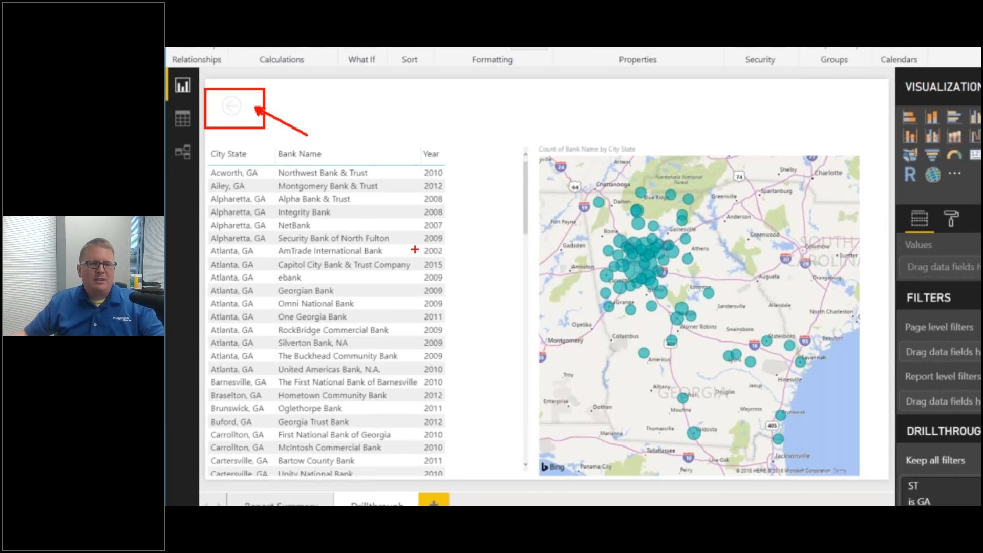
pyautogui.press('Escape')
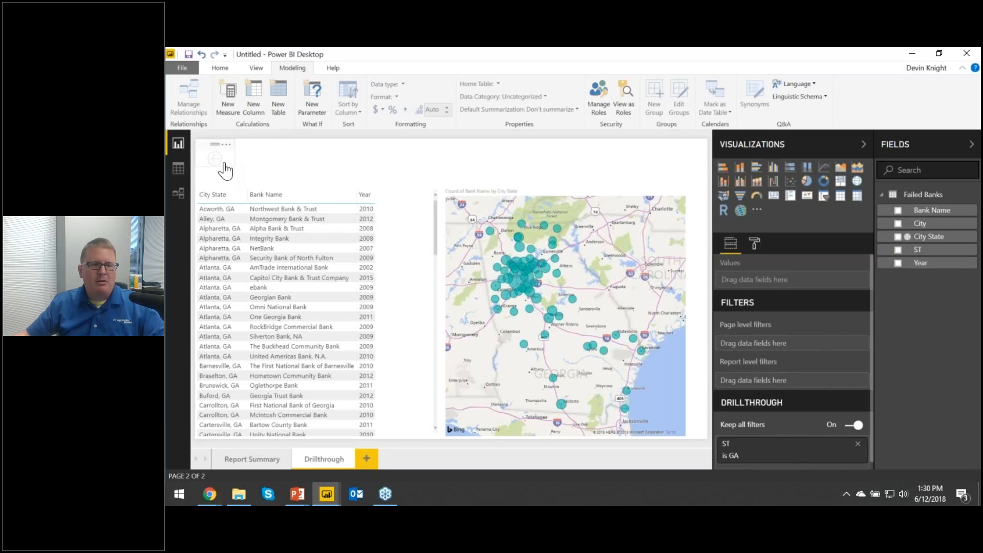
# Step: Return to Report Summary through the page's back arrow and drill through on Illinois's 2010 segment
pyautogui.keyDown('ctrl'); pyautogui.click(223, 170); pyautogui.keyUp('ctrl')
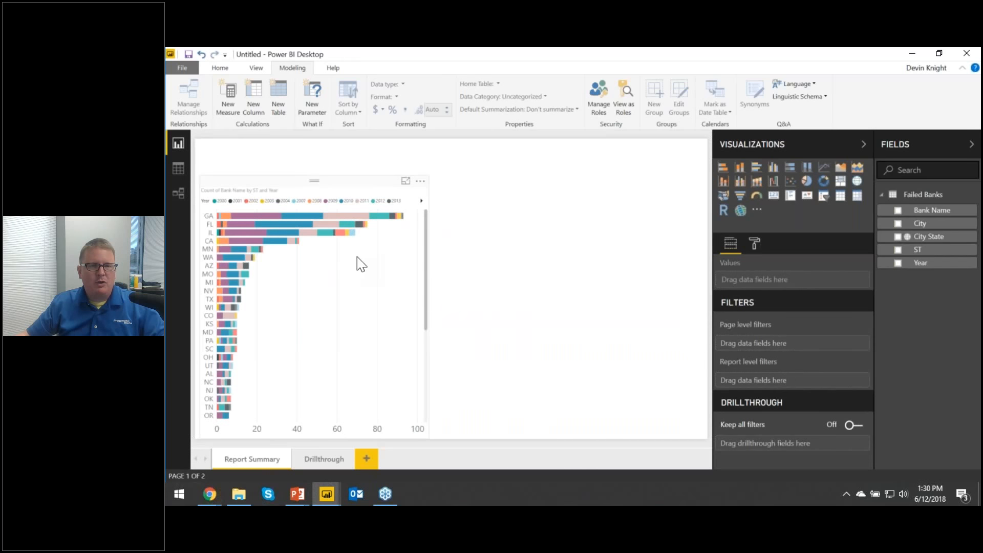
pyautogui.rightClick(286, 240)
pyautogui.click(396, 312)
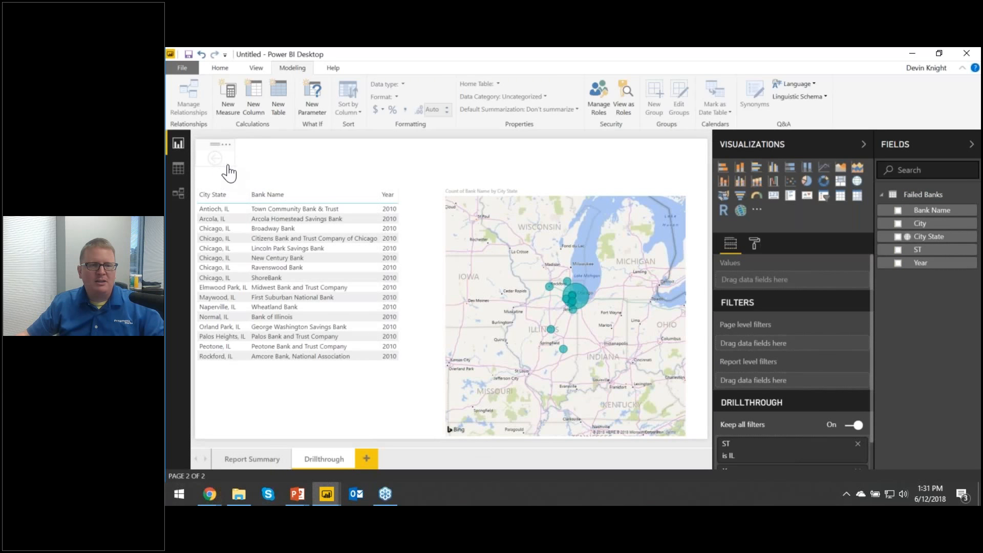
# Step: Change the fill color of the Drillthrough page's back arrow to red
pyautogui.click(208, 151)
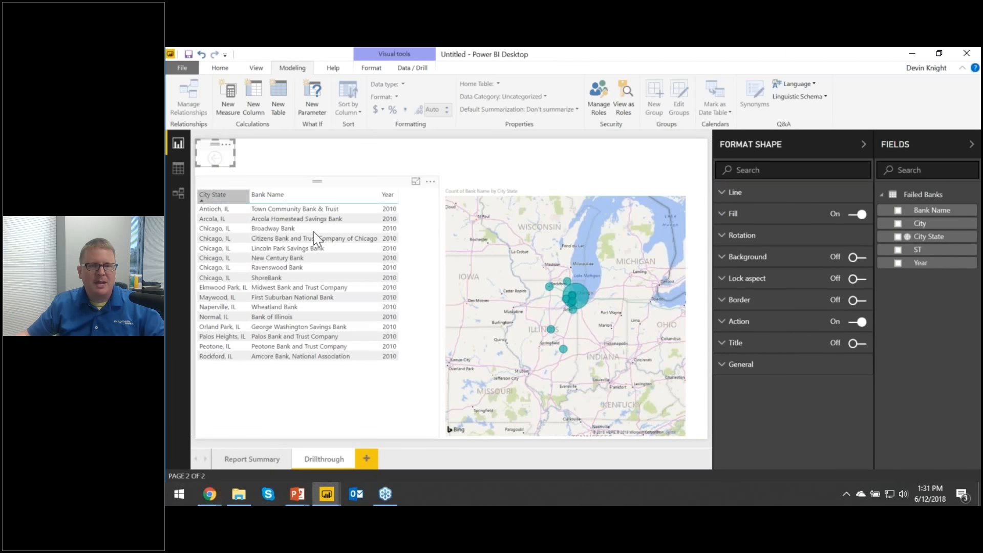
pyautogui.click(724, 215)
pyautogui.click(851, 235)
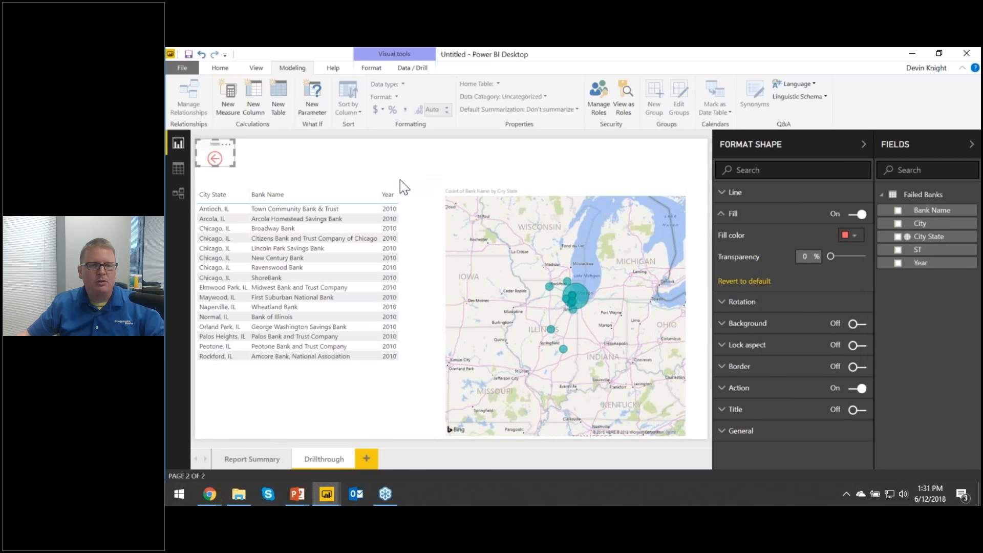
pyautogui.press('Escape')
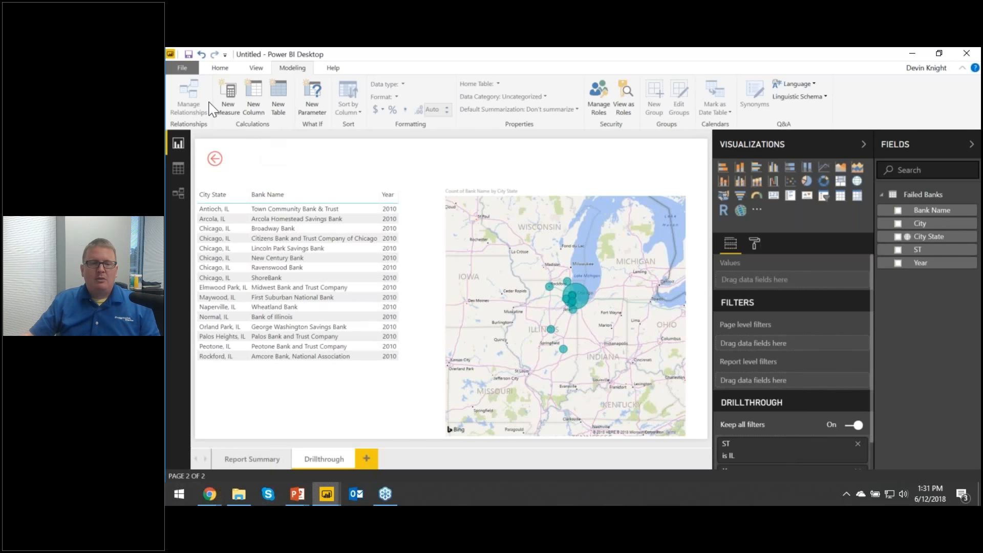
# Step: Add a line chart of the count of Bank Name by Year to Report Summary and place it beside the bar chart
pyautogui.click(261, 460)
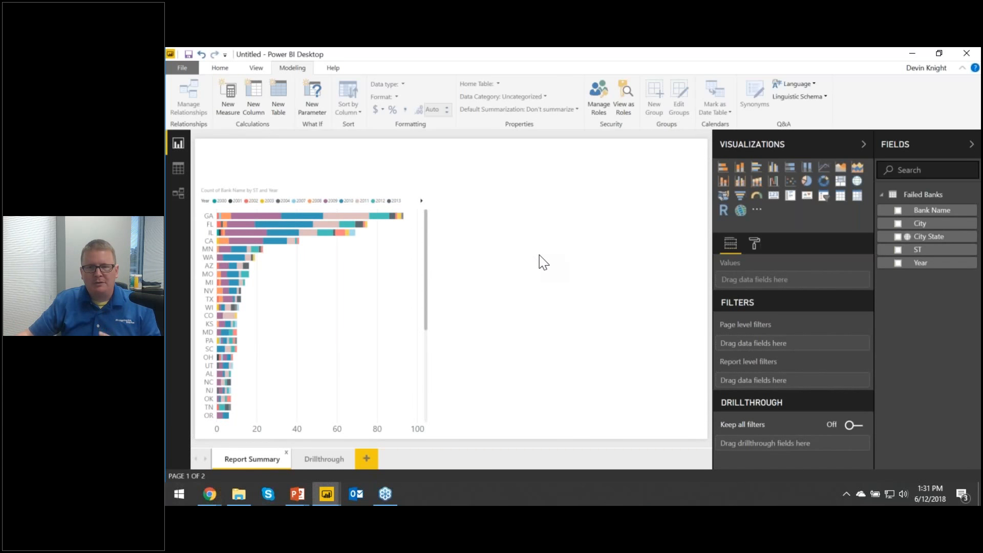
pyautogui.click(823, 167)
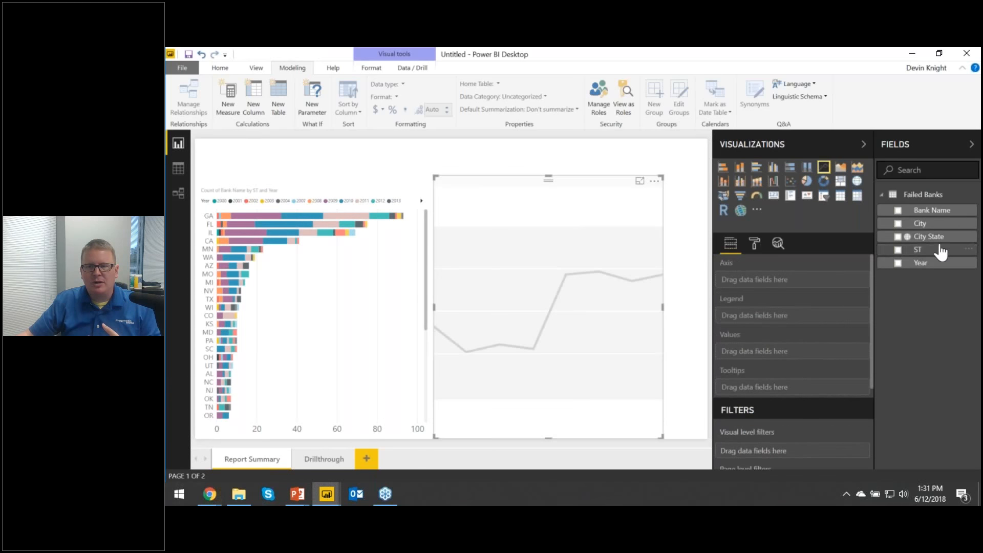
pyautogui.moveTo(928, 215); pyautogui.dragTo(824, 353)
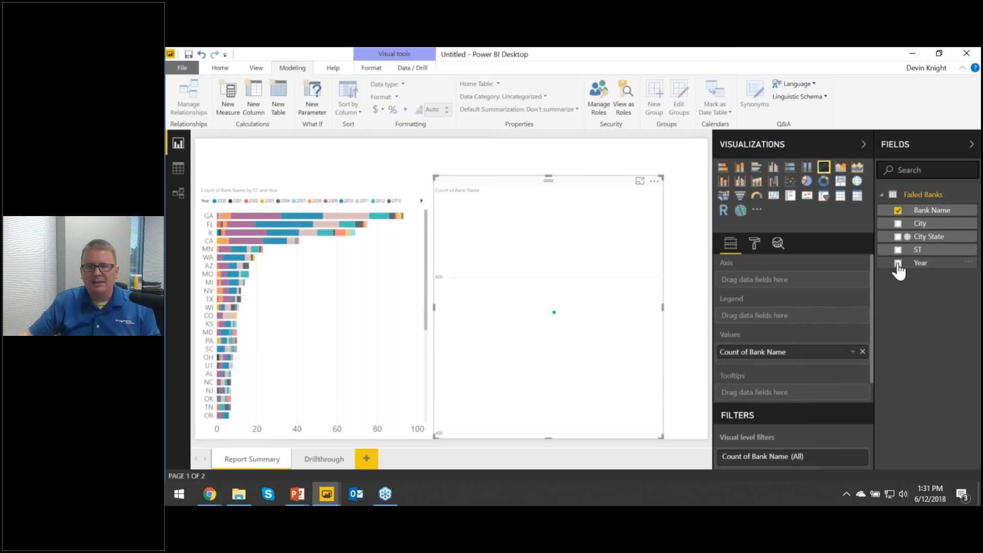
pyautogui.click(898, 263)
pyautogui.moveTo(591, 184); pyautogui.dragTo(635, 169)
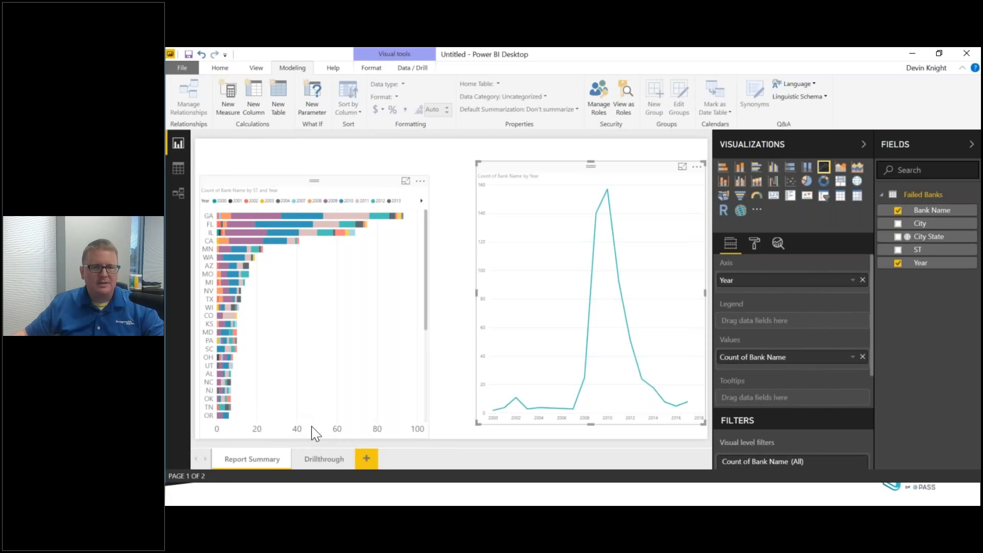
# Step: Hide the Drillthrough page from the report's page list and deselect the line chart
pyautogui.rightClick(314, 459)
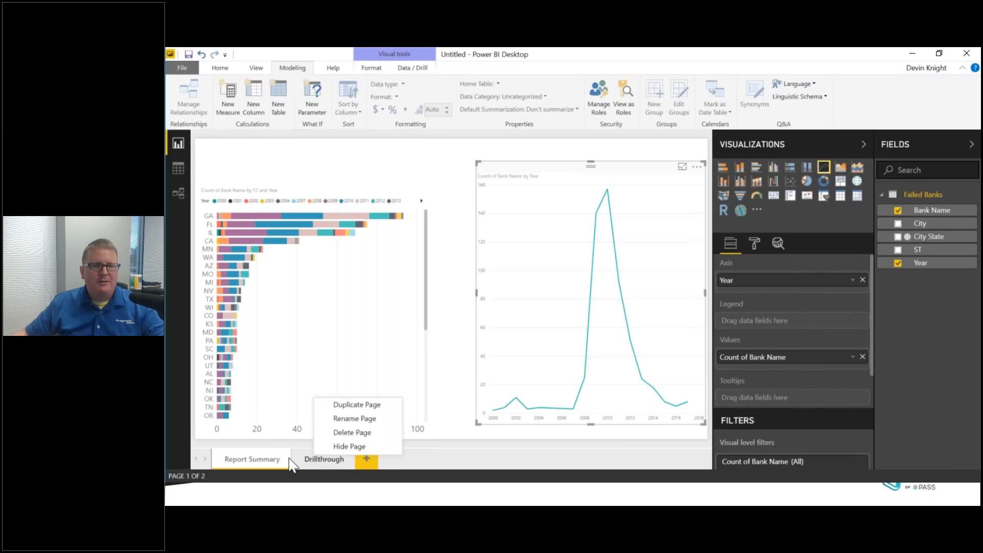
pyautogui.click(336, 447)
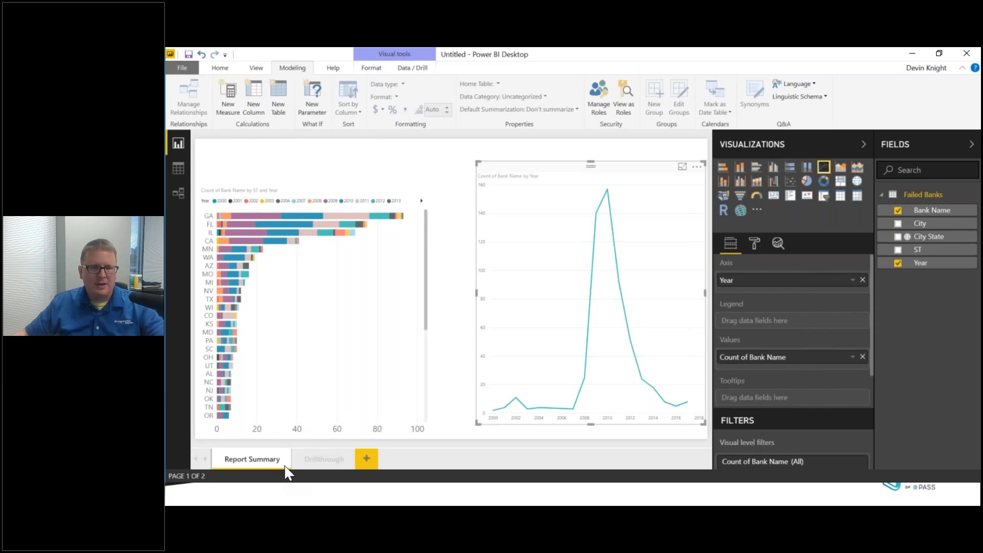
pyautogui.moveTo(289, 477)
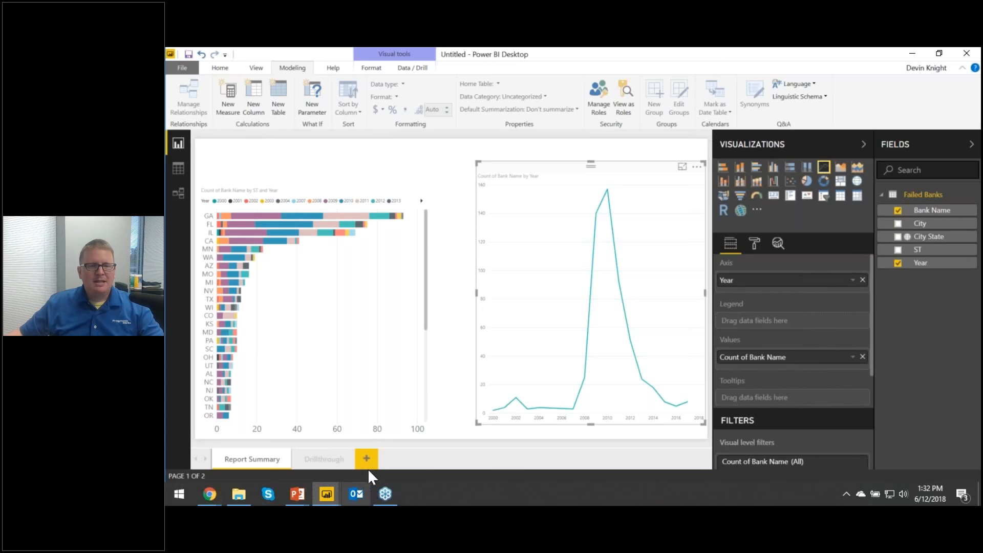
pyautogui.click(455, 264)
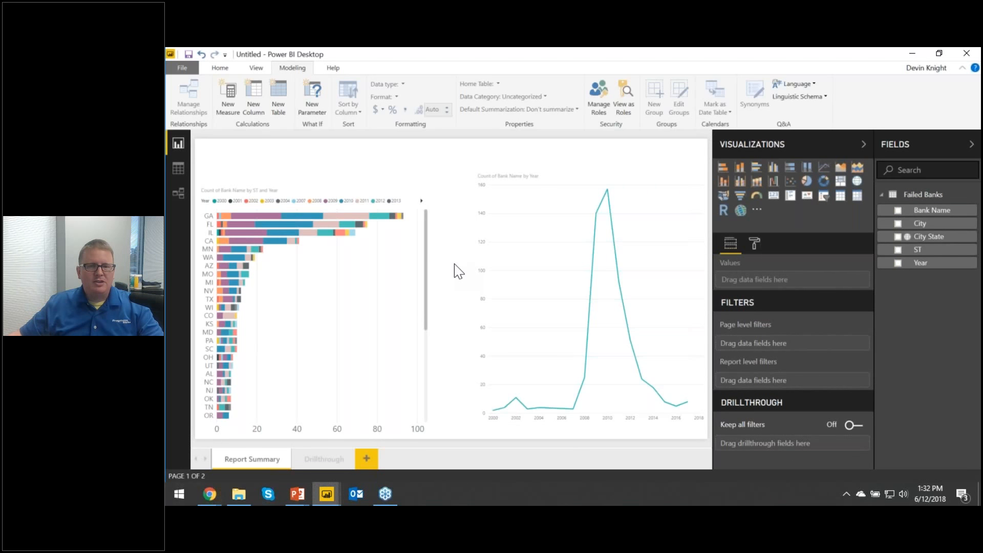
# Step: Switch to PowerPoint and present the Bookmarks slide with its feature capabilities
pyautogui.hotkey('alt', 'Tab')
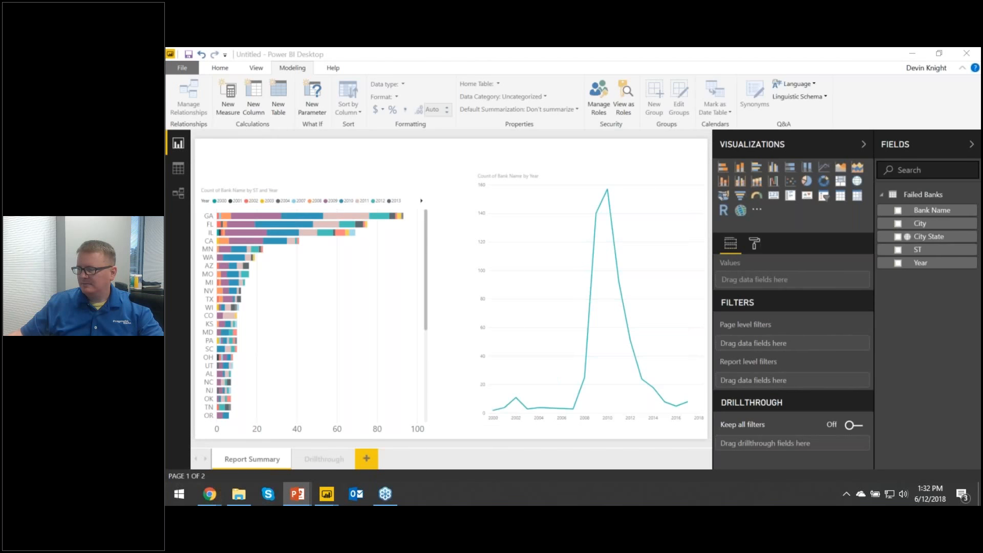
pyautogui.hotkey('shift', 'F5')
pyautogui.click(715, 251)
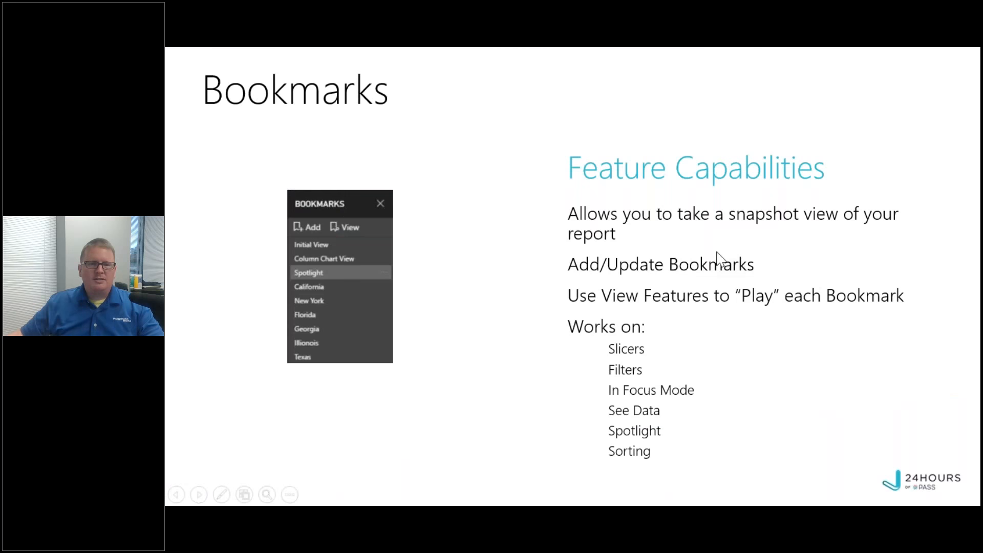
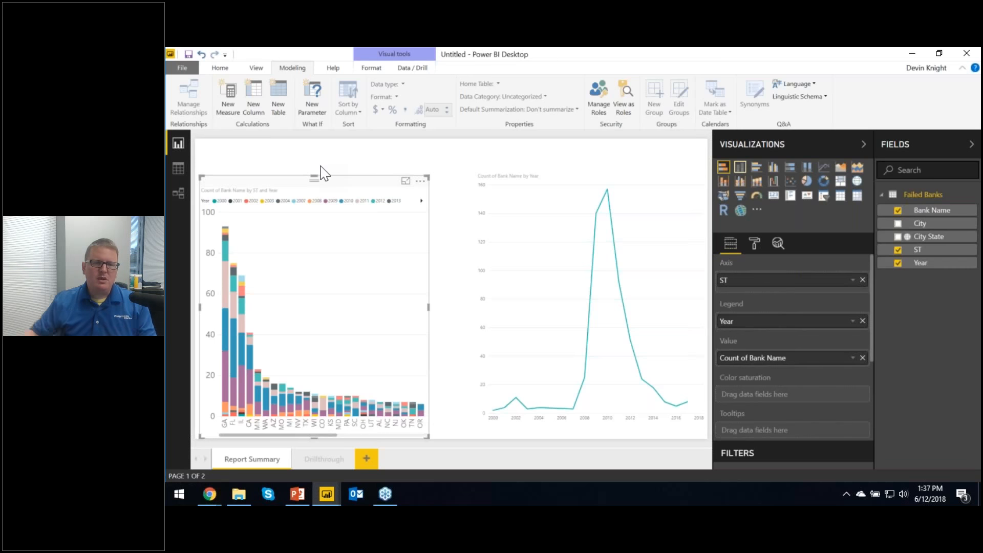
# Step: Add a table to Report Summary with ST and the count of Bank Name
pyautogui.click(379, 157)
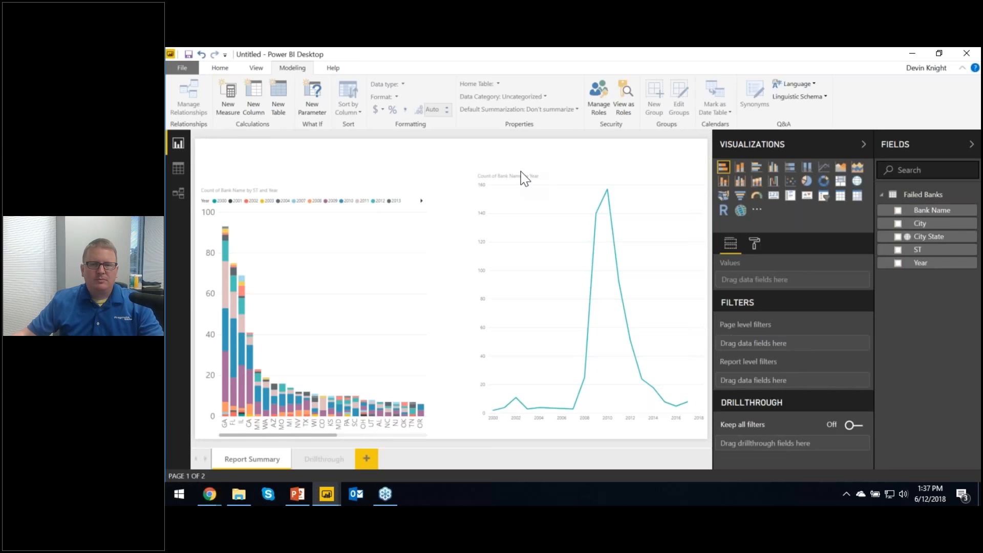
pyautogui.click(840, 195)
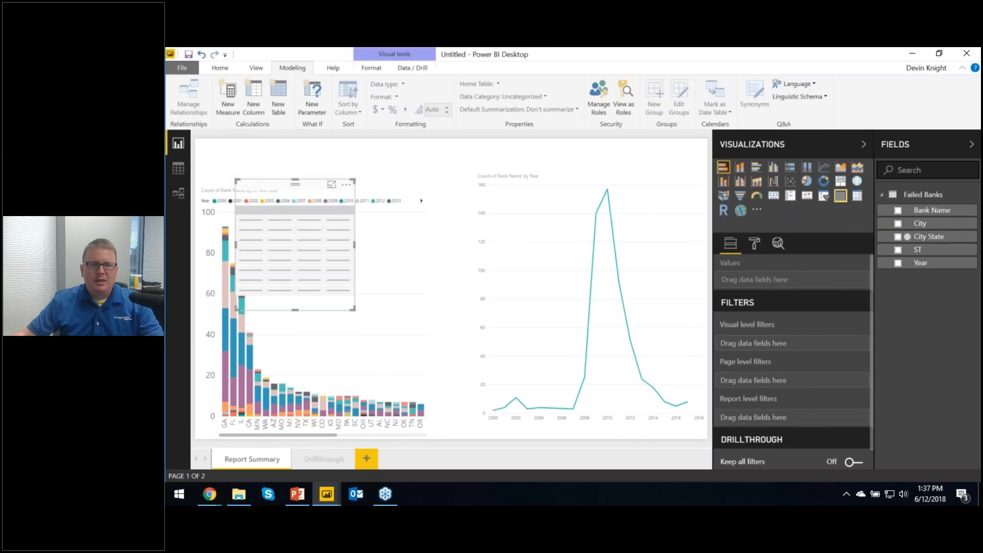
pyautogui.moveTo(323, 191); pyautogui.dragTo(435, 161)
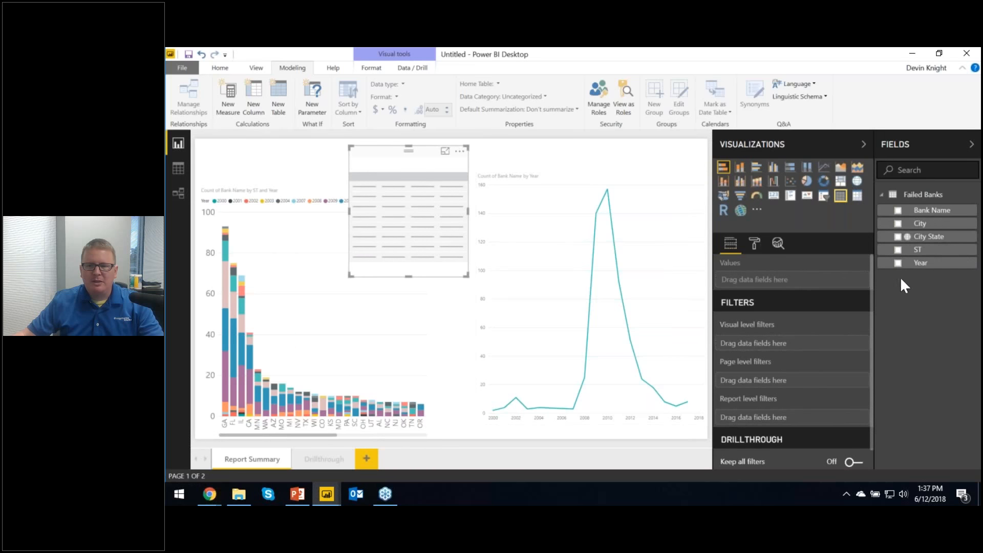
pyautogui.click(897, 251)
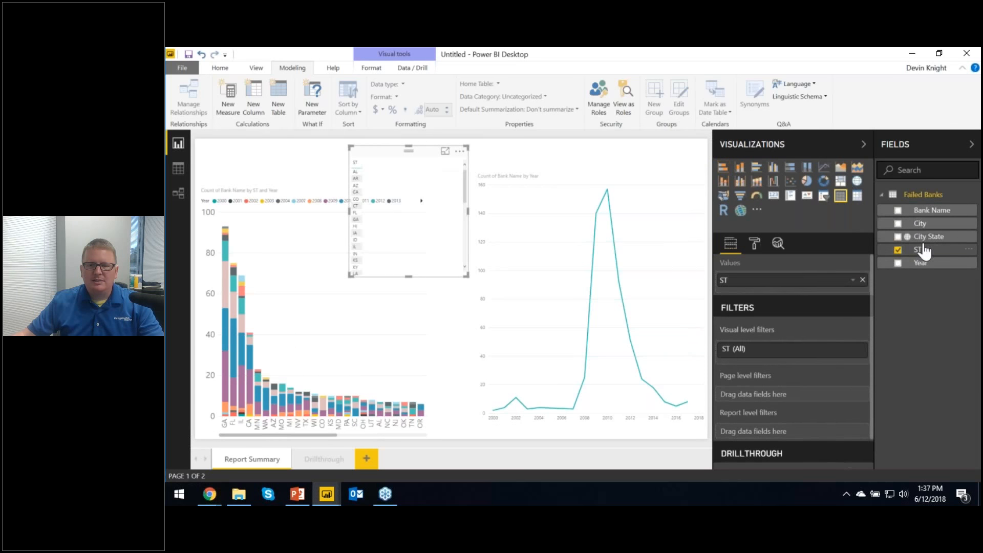
pyautogui.click(897, 211)
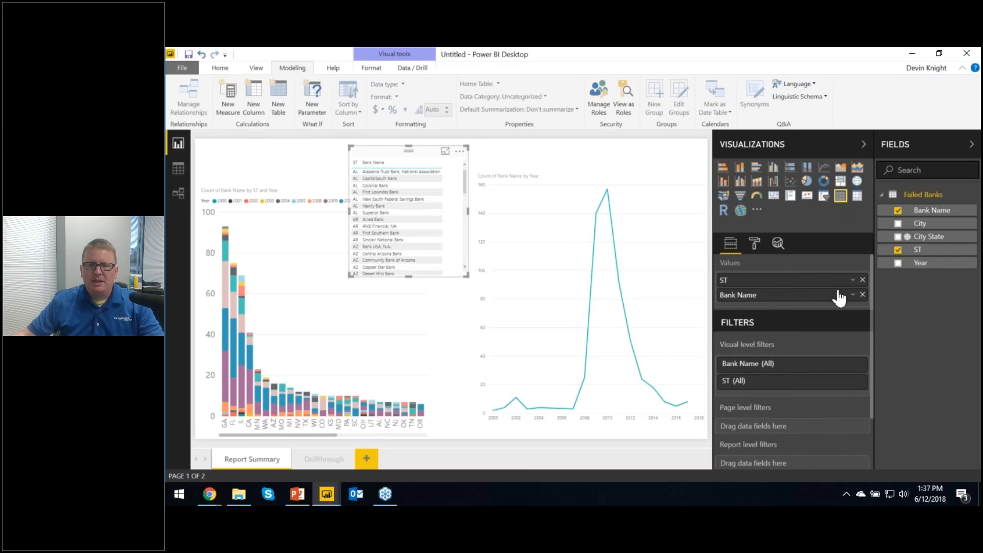
pyautogui.click(853, 295)
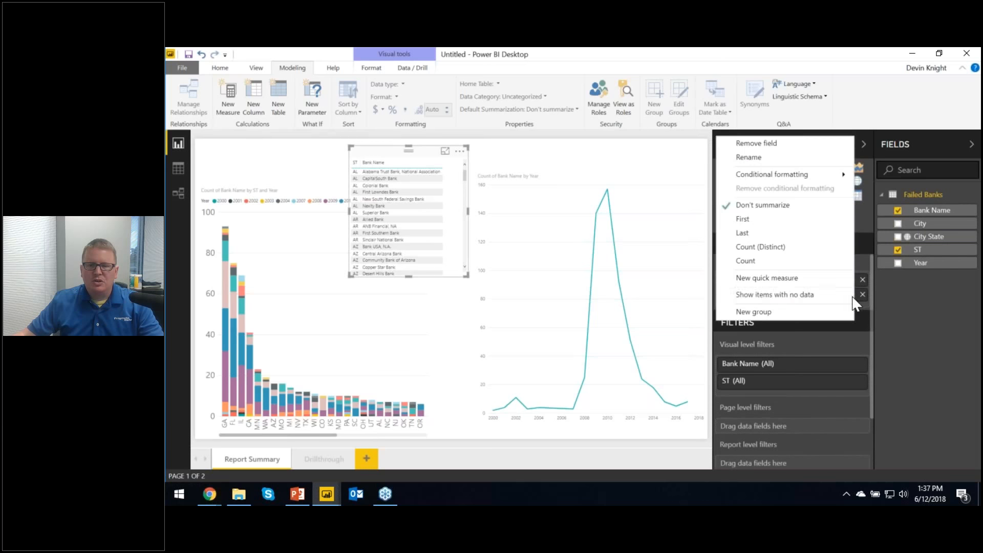
pyautogui.click(799, 260)
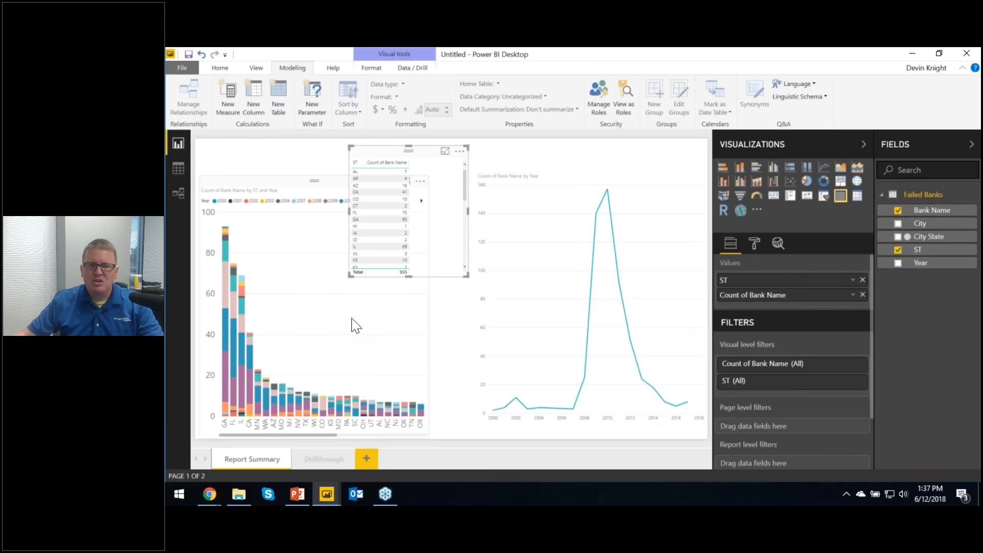
# Step: Set the text size of the table's values to 13 and sort the table by count of Bank Name in descending order
pyautogui.click(754, 251)
pyautogui.click(781, 264)
pyautogui.write('size')
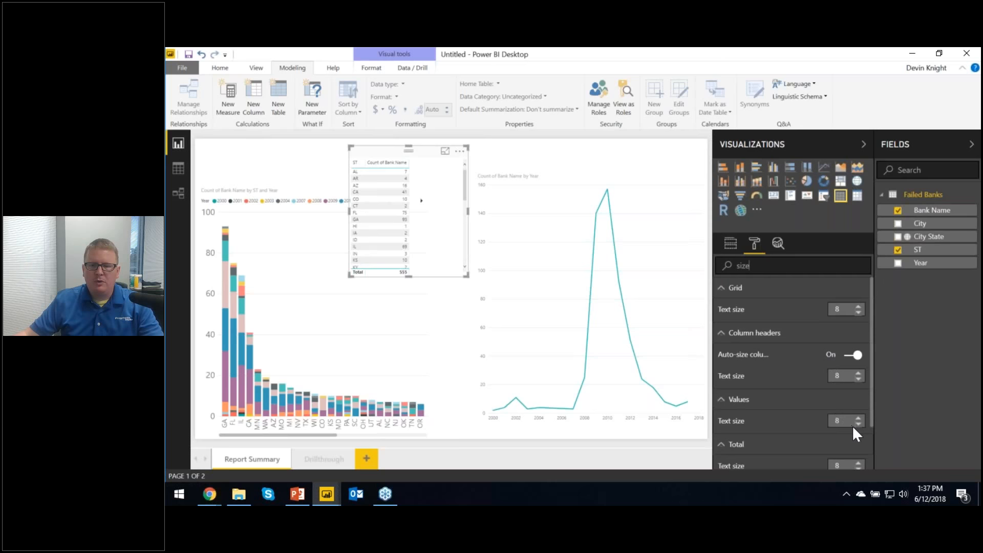
pyautogui.click(859, 418)
pyautogui.click(859, 418)
pyautogui.click(859, 418)
pyautogui.click(859, 417)
pyautogui.click(859, 417)
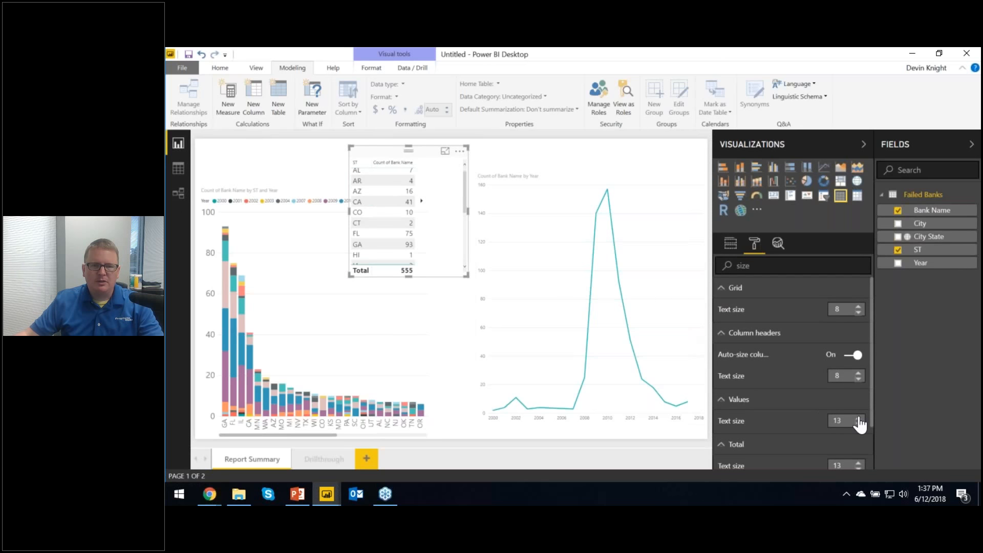
pyautogui.click(392, 163)
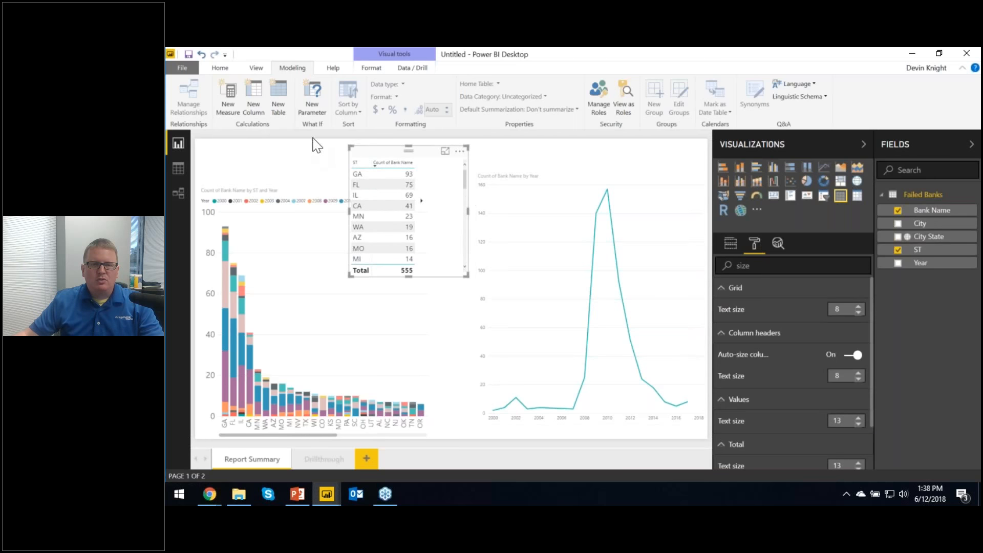
# Step: Move the table over the column chart, lengthen it to cover the chart's height, and deselect it
pyautogui.moveTo(359, 181); pyautogui.dragTo(307, 226)
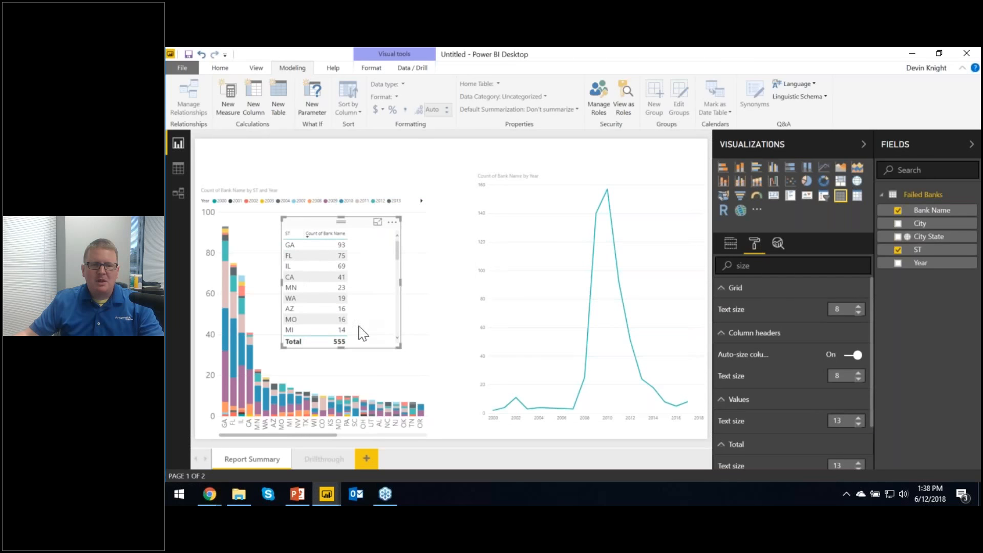
pyautogui.moveTo(395, 349); pyautogui.dragTo(400, 424)
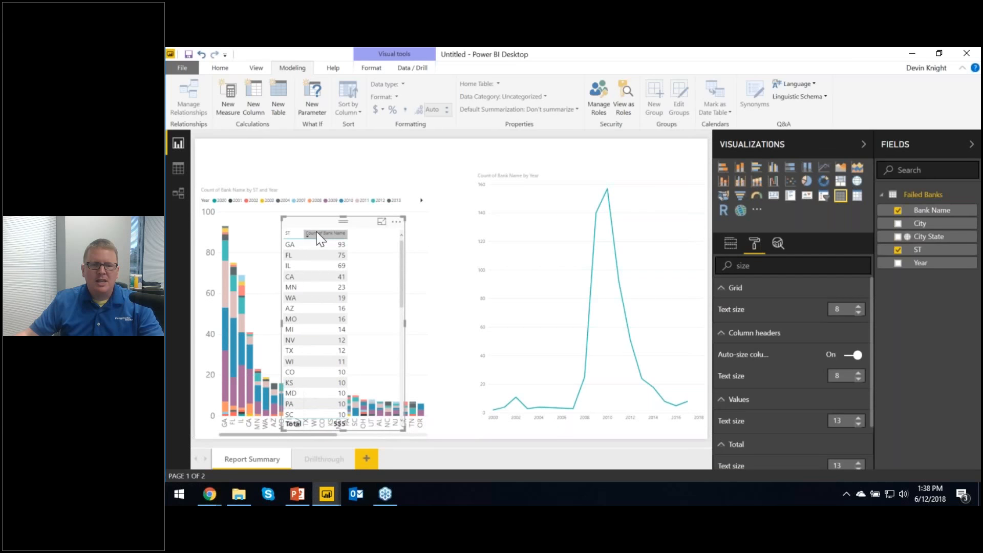
pyautogui.moveTo(316, 229); pyautogui.dragTo(299, 196)
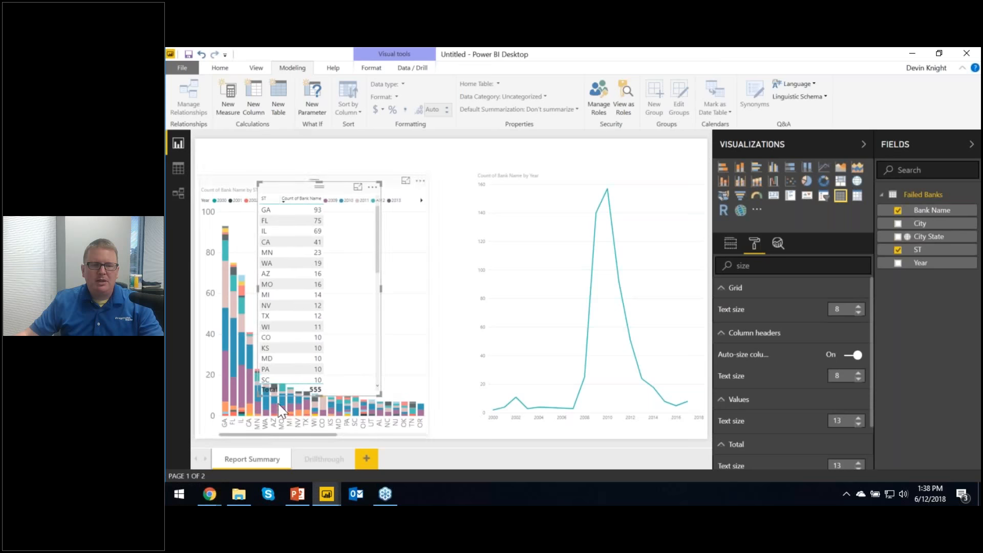
pyautogui.moveTo(377, 395); pyautogui.dragTo(388, 425)
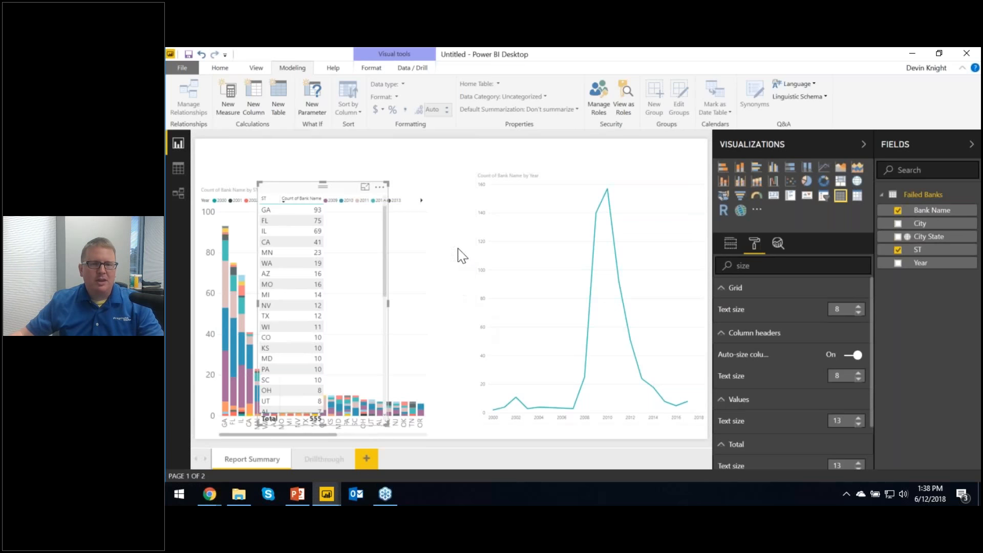
pyautogui.click(423, 171)
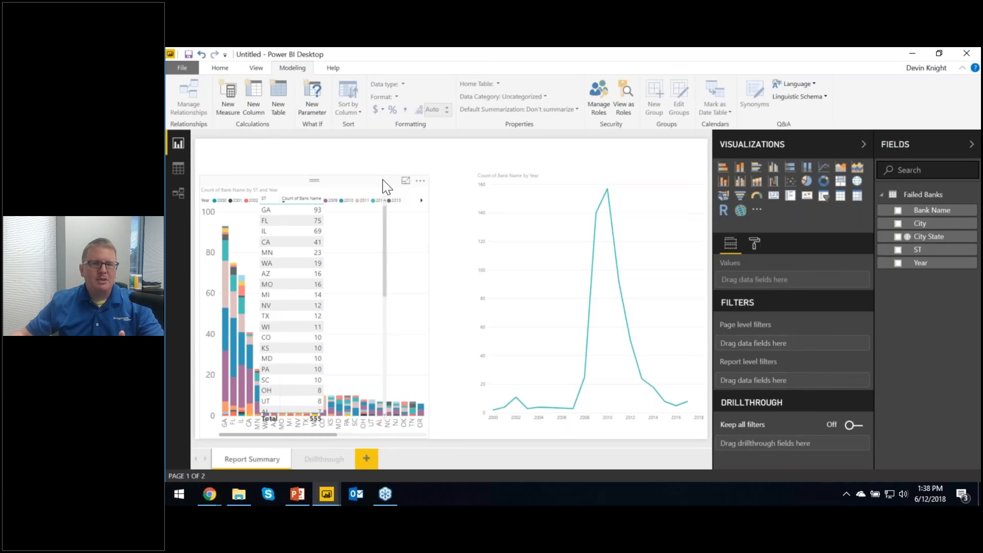
# Step: Insert the image Column Button.png from the Images folder of Presentations > Digital Storytelling with Power BI on the C: drive
pyautogui.click(221, 68)
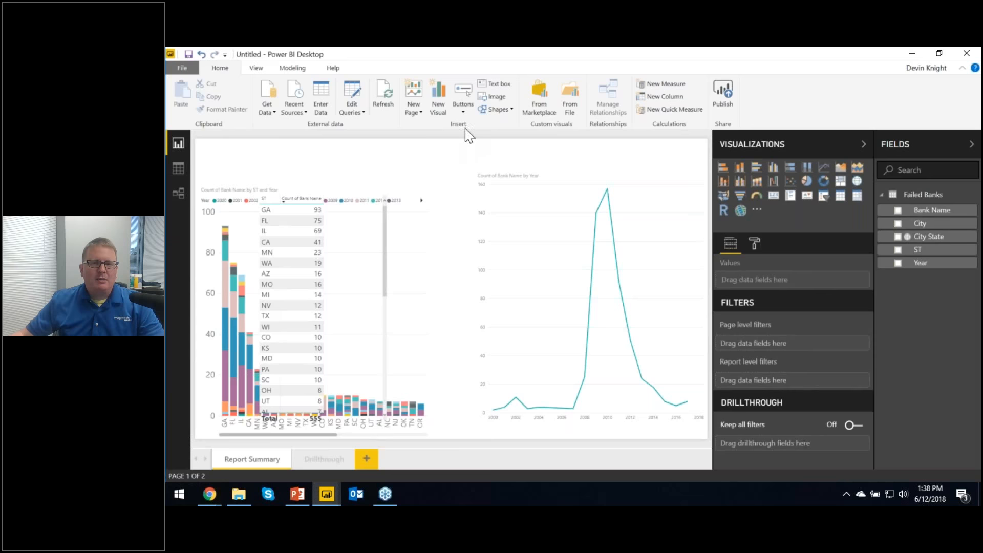
pyautogui.click(495, 97)
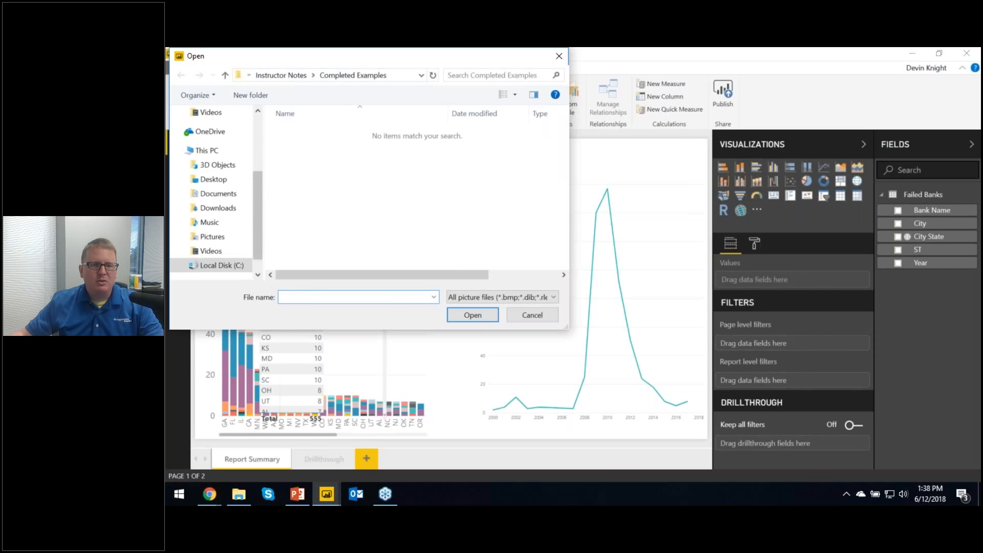
pyautogui.click(237, 266)
pyautogui.scroll(-5, 331, 215)
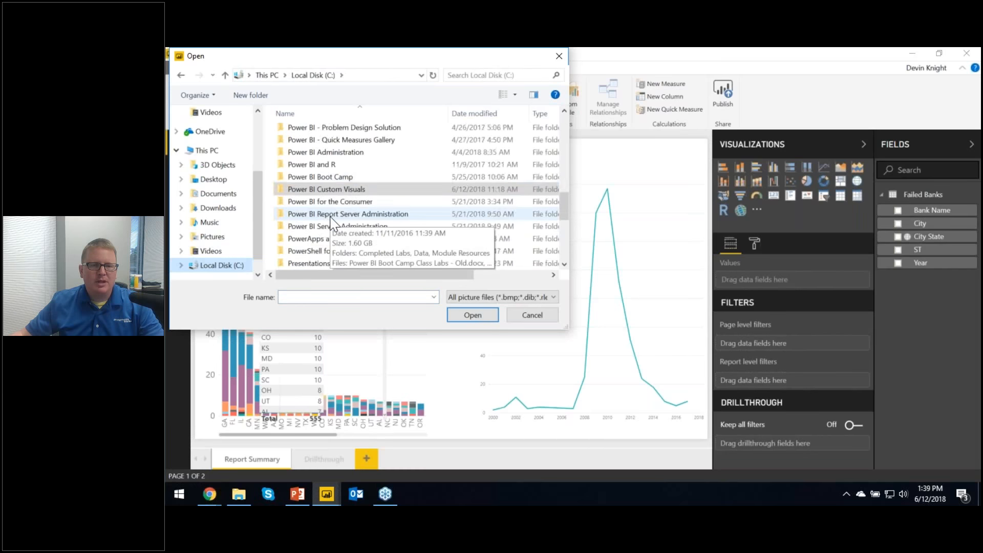
pyautogui.click(320, 194)
pyautogui.doubleClick(321, 196)
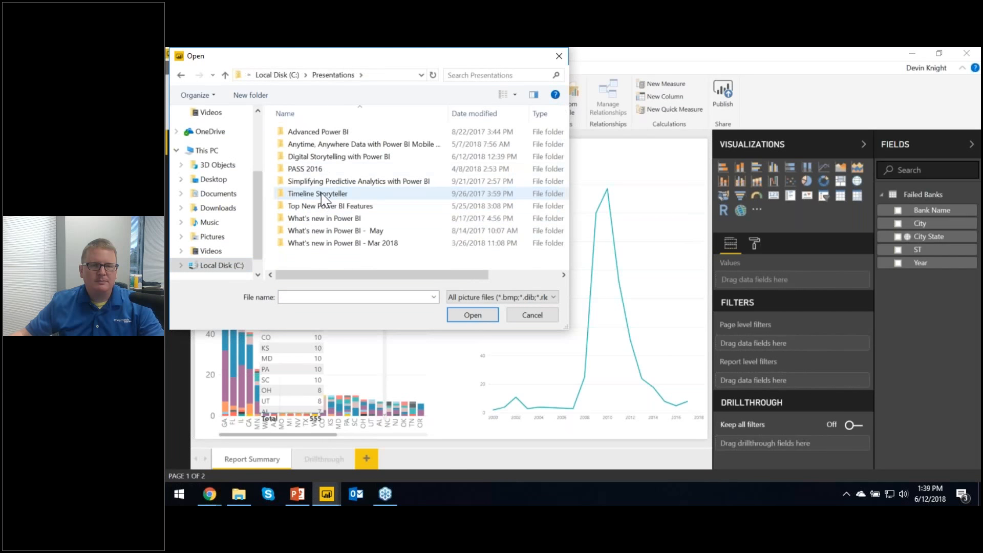
pyautogui.doubleClick(326, 215)
pyautogui.doubleClick(327, 133)
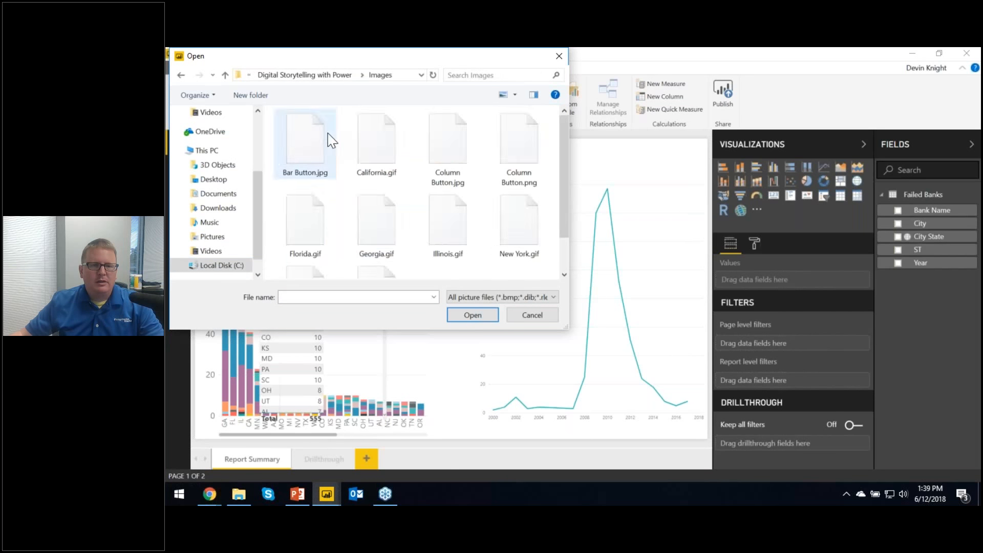
pyautogui.scroll(-1, 359, 174)
pyautogui.scroll(1, 447, 194)
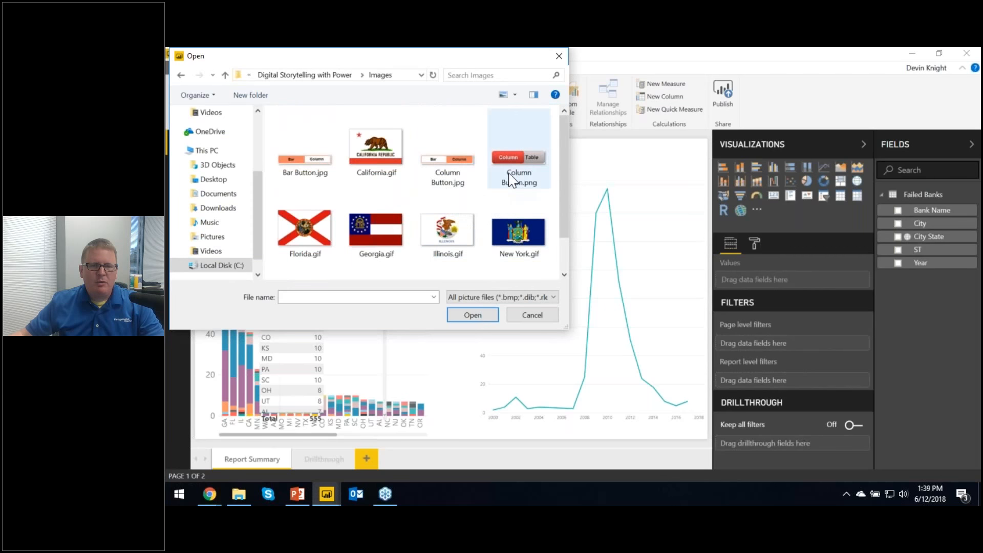
pyautogui.click(510, 180)
pyautogui.doubleClick(510, 179)
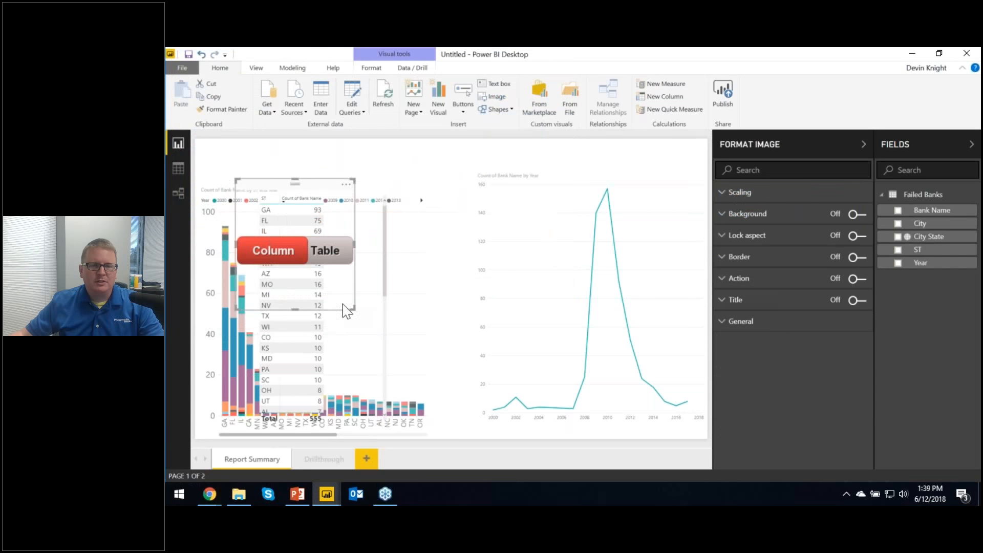
# Step: Shrink the Column button image and place it above the column chart
pyautogui.moveTo(348, 308); pyautogui.dragTo(322, 216)
pyautogui.moveTo(300, 183); pyautogui.dragTo(321, 135)
pyautogui.click(394, 149)
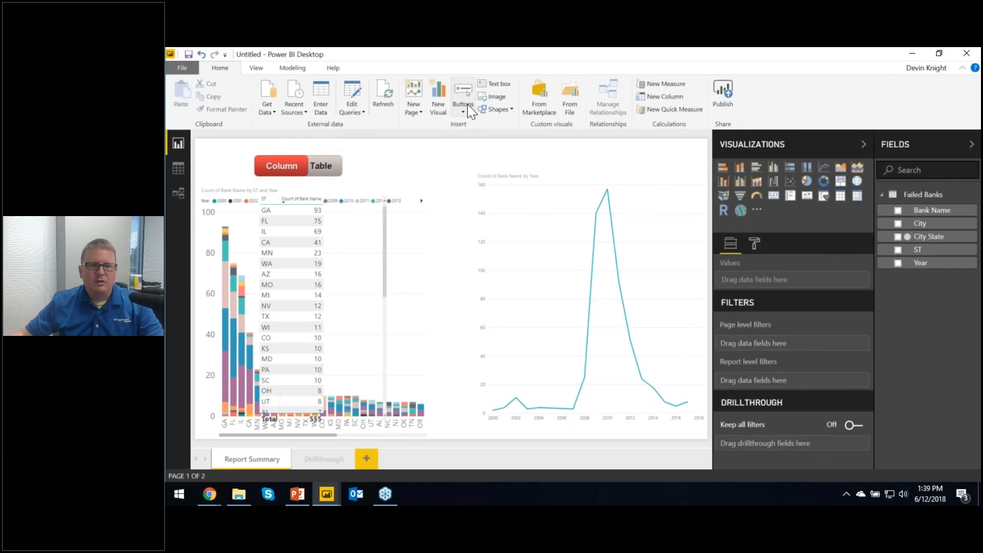
# Step: Insert the image Table Button.png, shrink it, and place it exactly over the Column button image
pyautogui.click(496, 97)
pyautogui.click(323, 272)
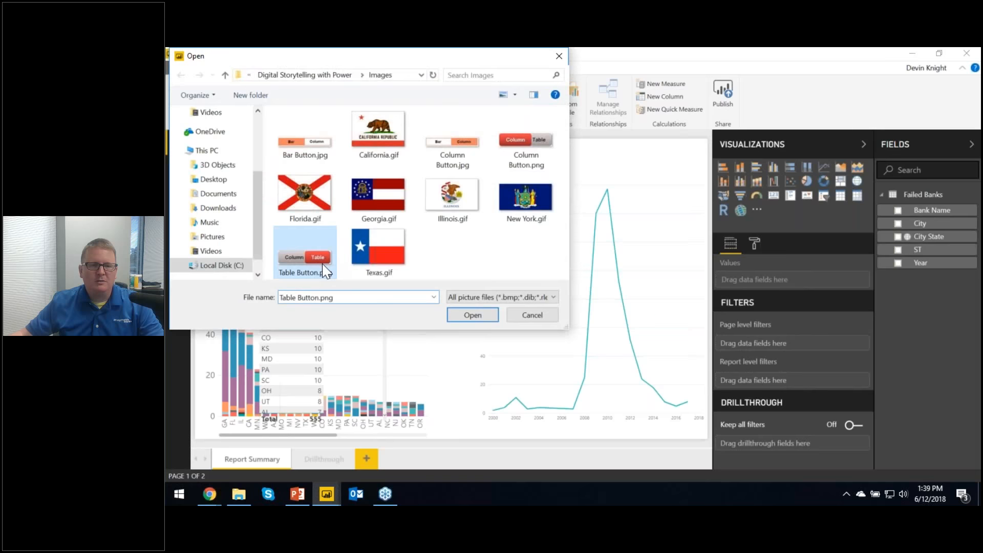
pyautogui.click(472, 315)
pyautogui.moveTo(353, 308); pyautogui.dragTo(329, 241)
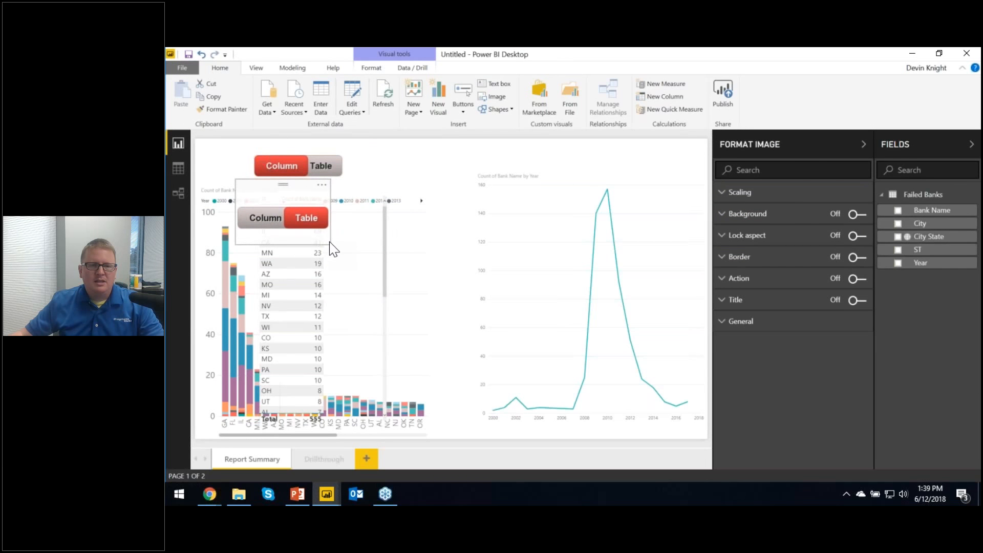
pyautogui.moveTo(301, 185); pyautogui.dragTo(317, 146)
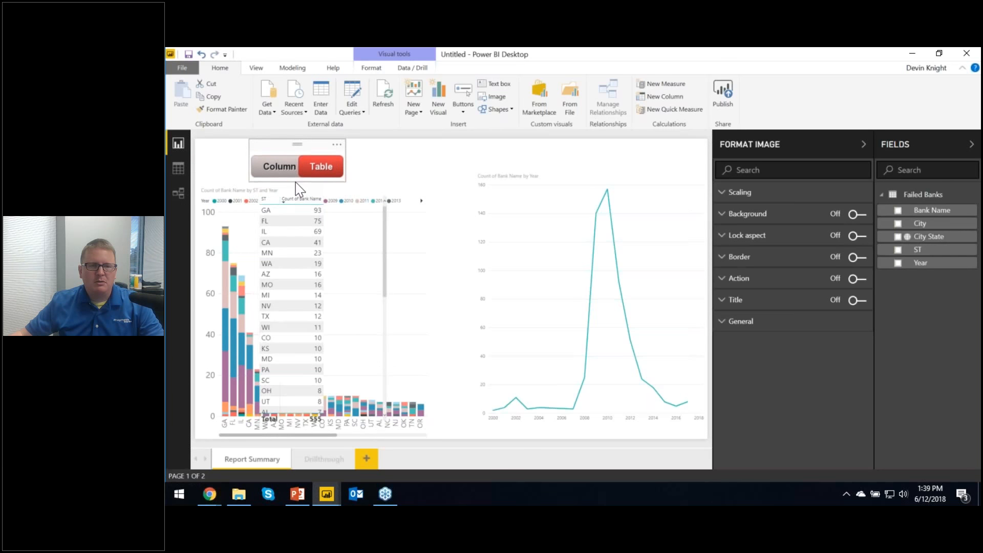
pyautogui.click(436, 181)
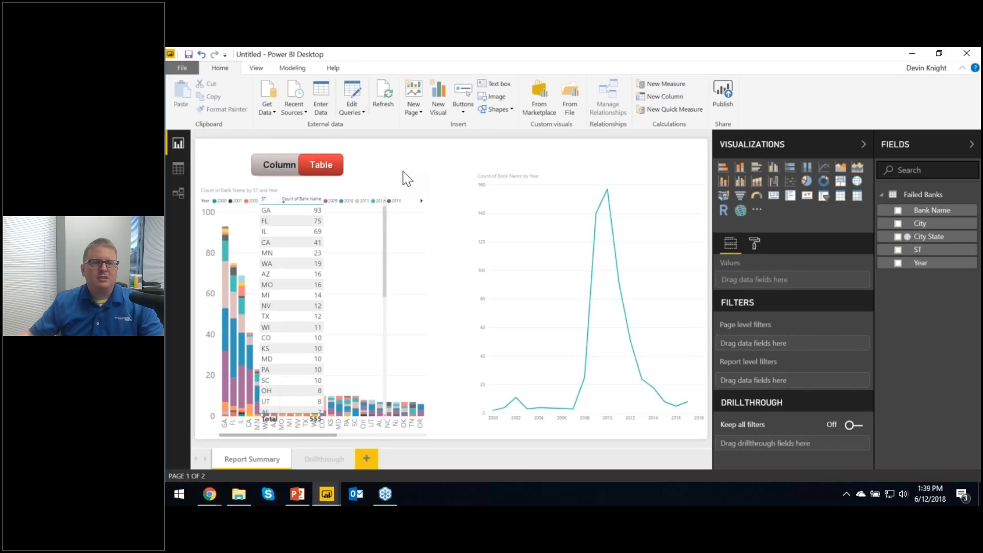
# Step: Show the Bookmarks and Selection panes and collapse the Visualizations pane to make room for the report
pyautogui.click(256, 68)
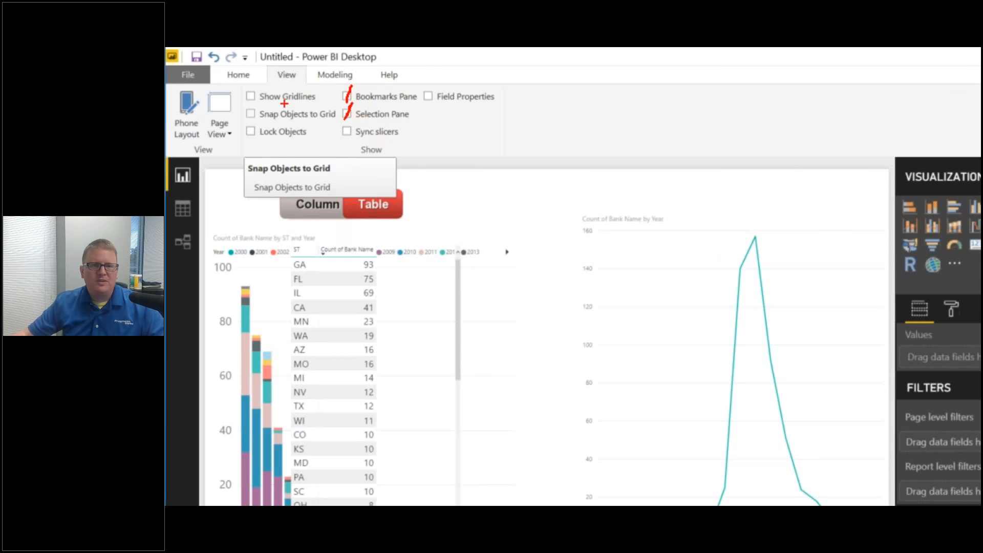
pyautogui.moveTo(296, 55); pyautogui.dragTo(301, 58)
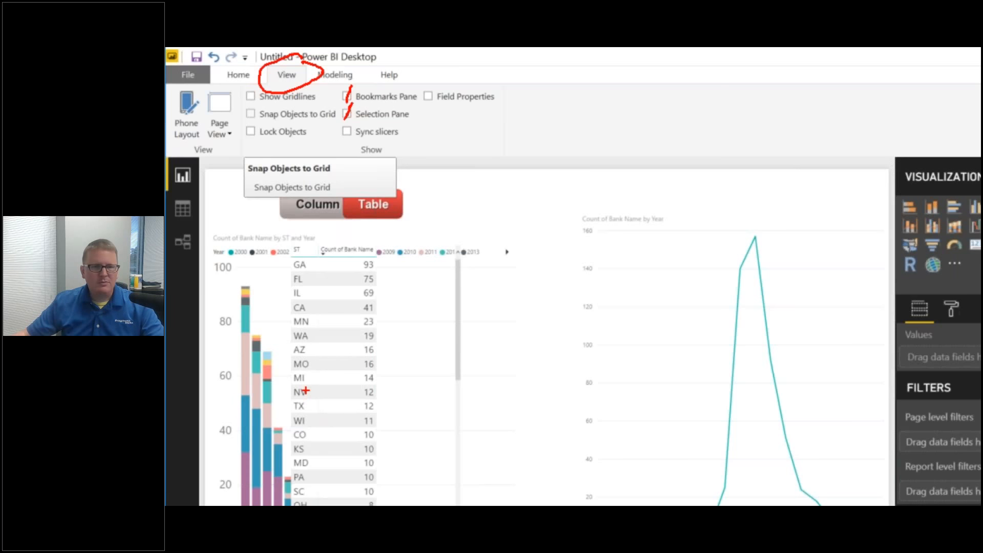
pyautogui.press('Escape')
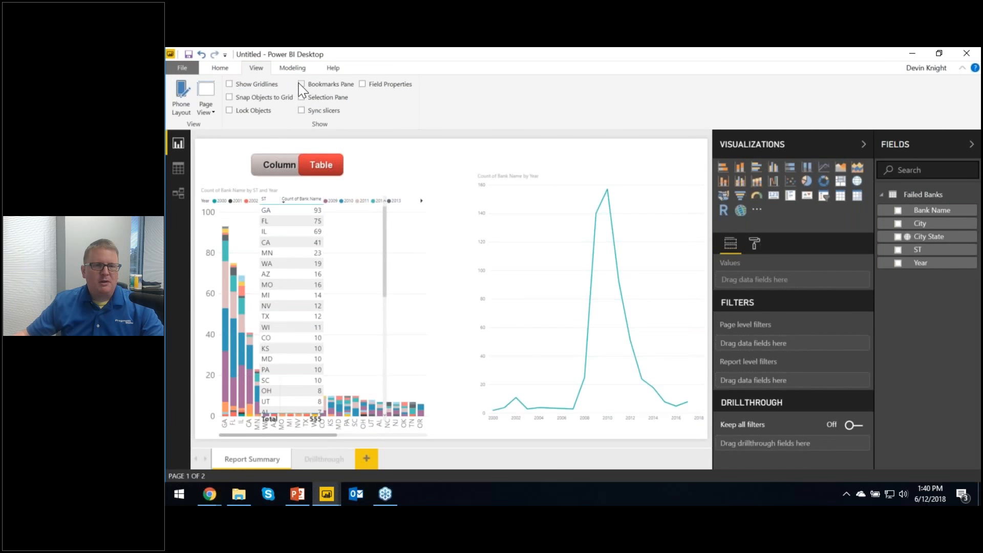
pyautogui.click(301, 97)
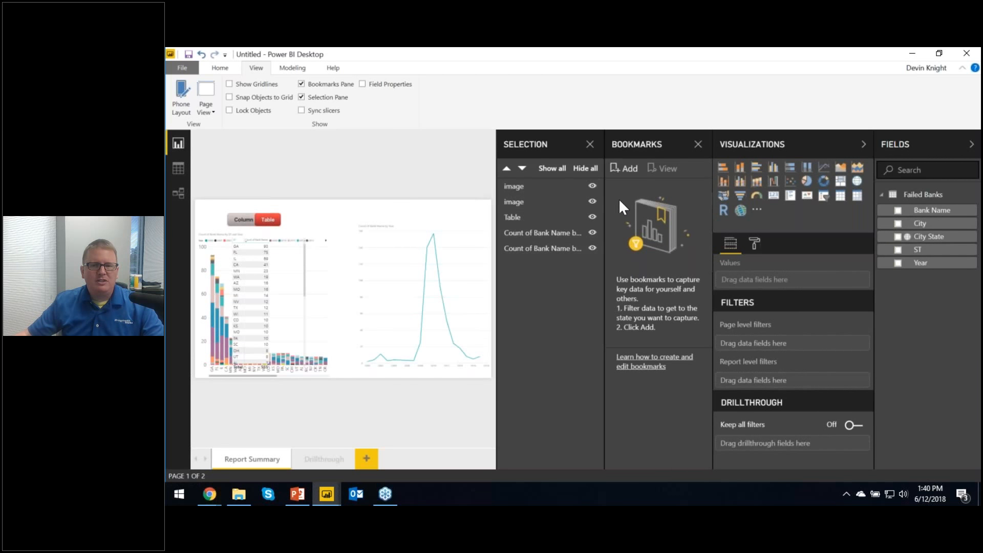
pyautogui.click(864, 145)
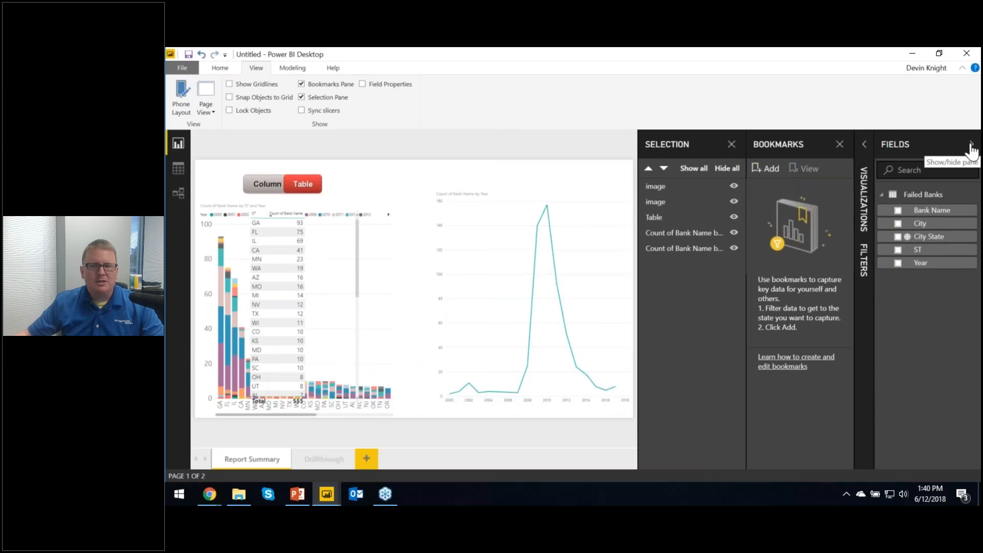
# Step: Collapse the Fields pane and turn on the title of the table visual in its format settings
pyautogui.click(970, 145)
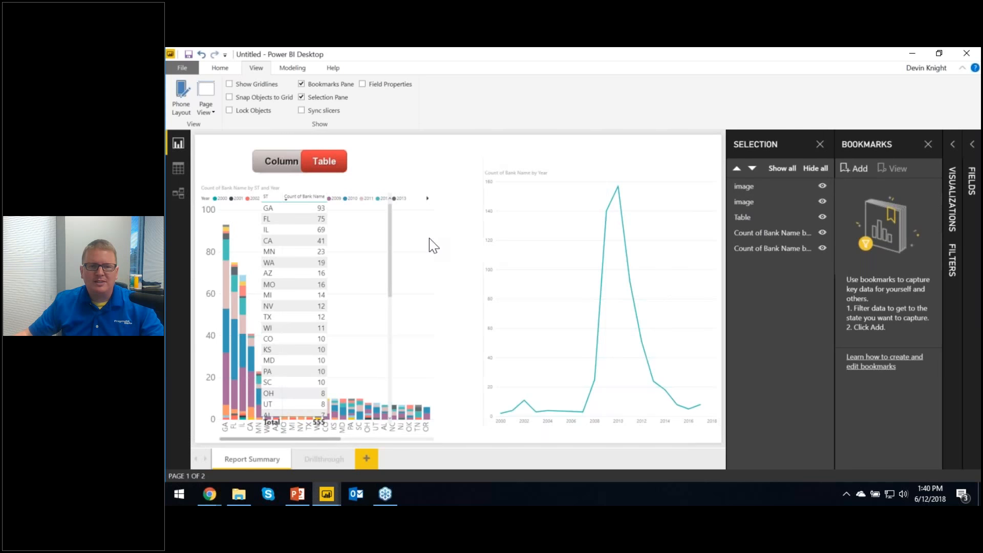
pyautogui.click(316, 191)
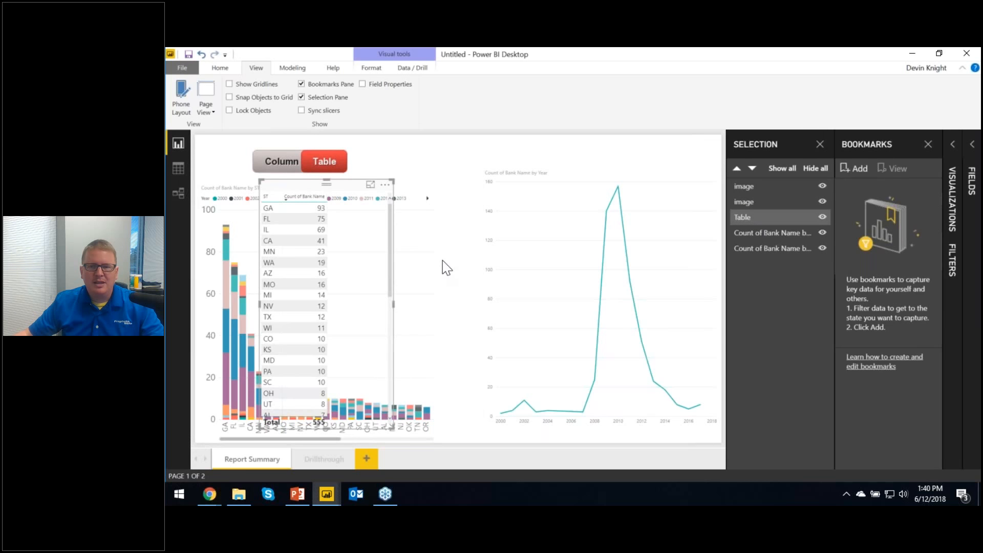
pyautogui.click(951, 181)
pyautogui.click(847, 250)
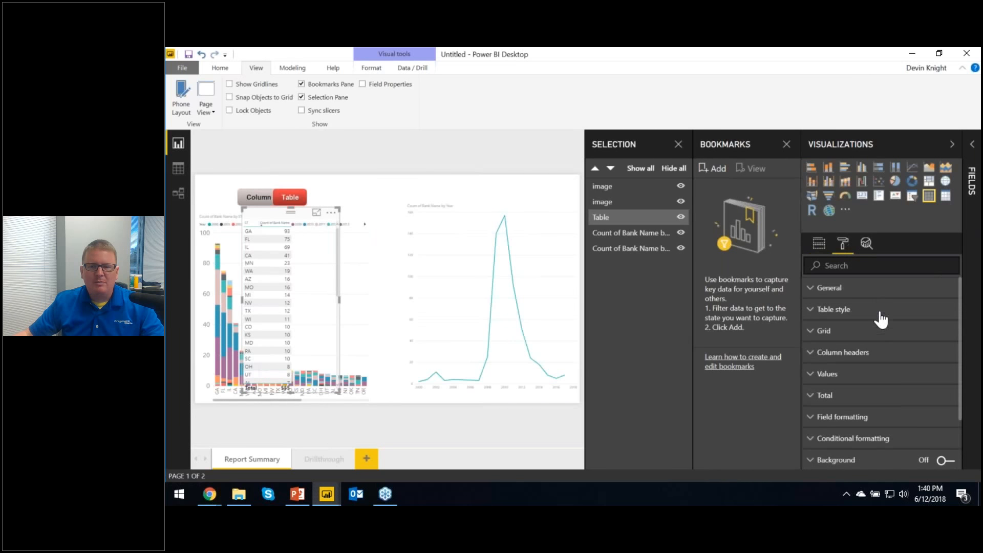
pyautogui.scroll(-1, 896, 424)
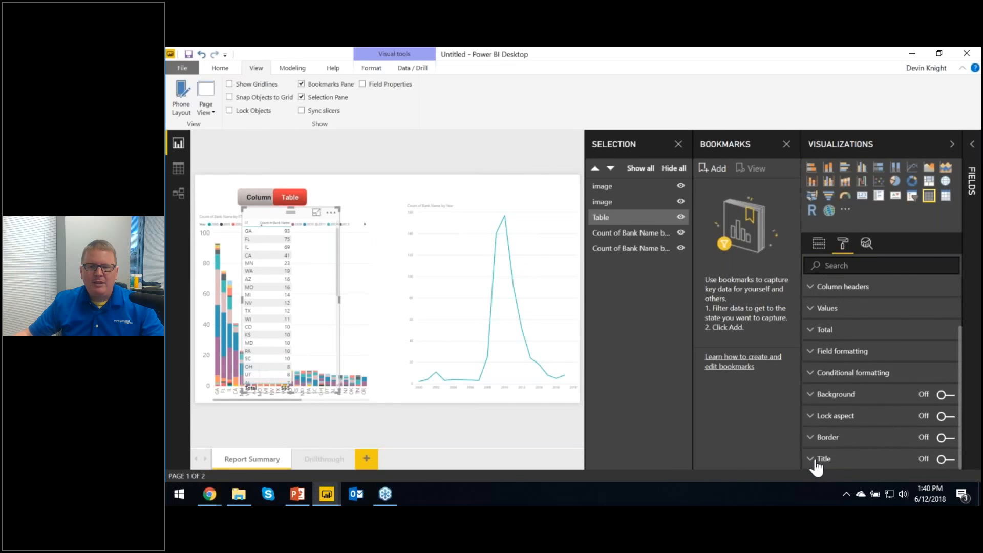
pyautogui.click(931, 461)
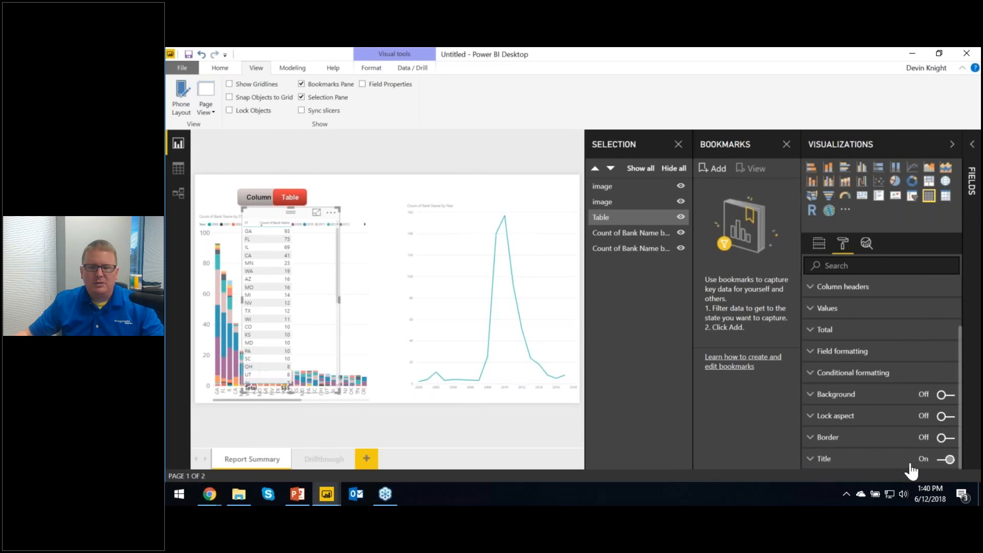
pyautogui.click(814, 460)
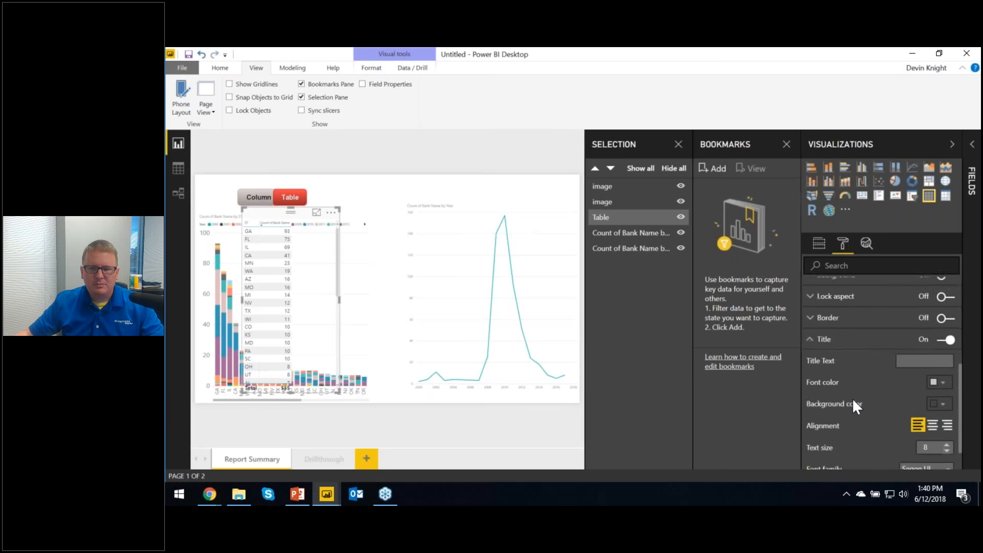
# Step: Set the table visual's title text to Table and turn its title off
pyautogui.click(913, 327)
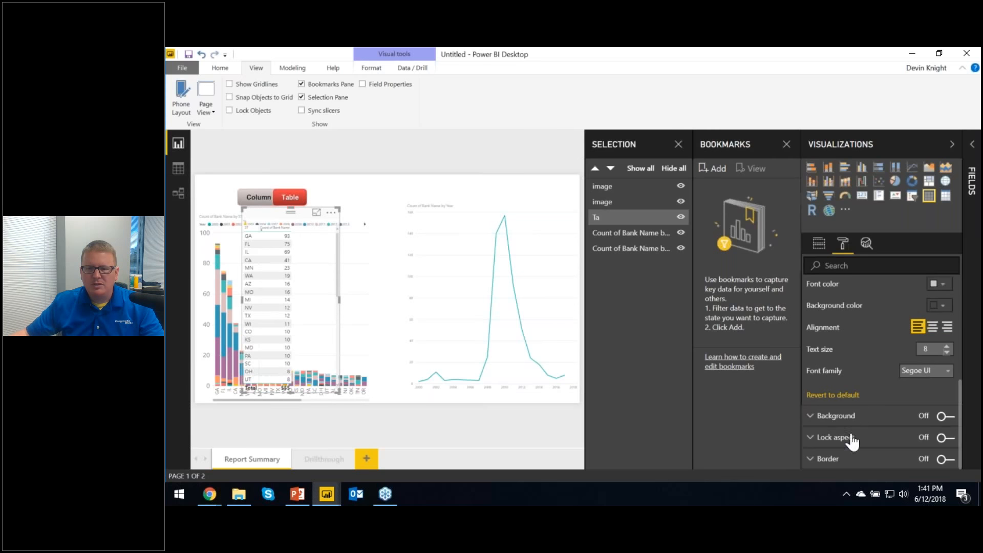
pyautogui.scroll(5, 834, 389)
pyautogui.click(922, 383)
pyautogui.write('ble')
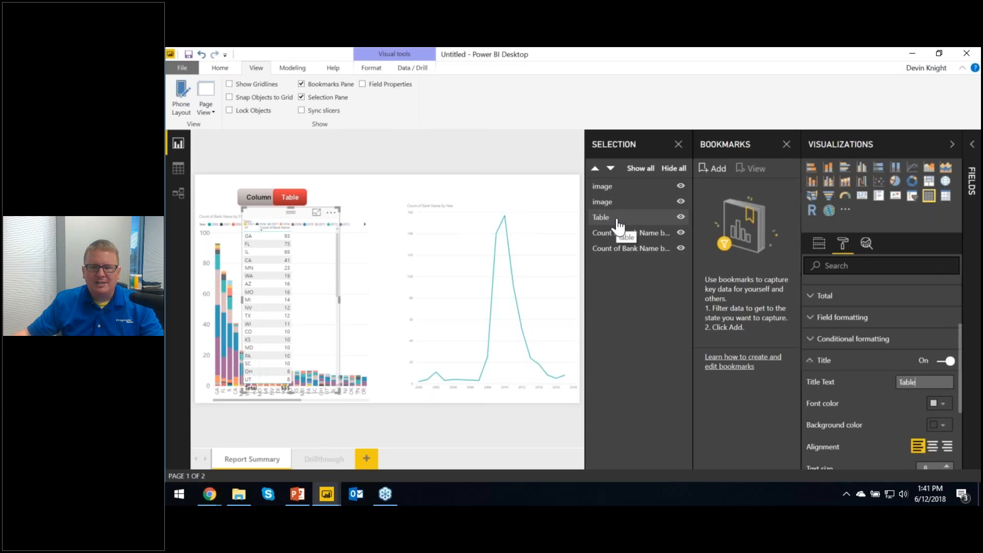
pyautogui.click(946, 366)
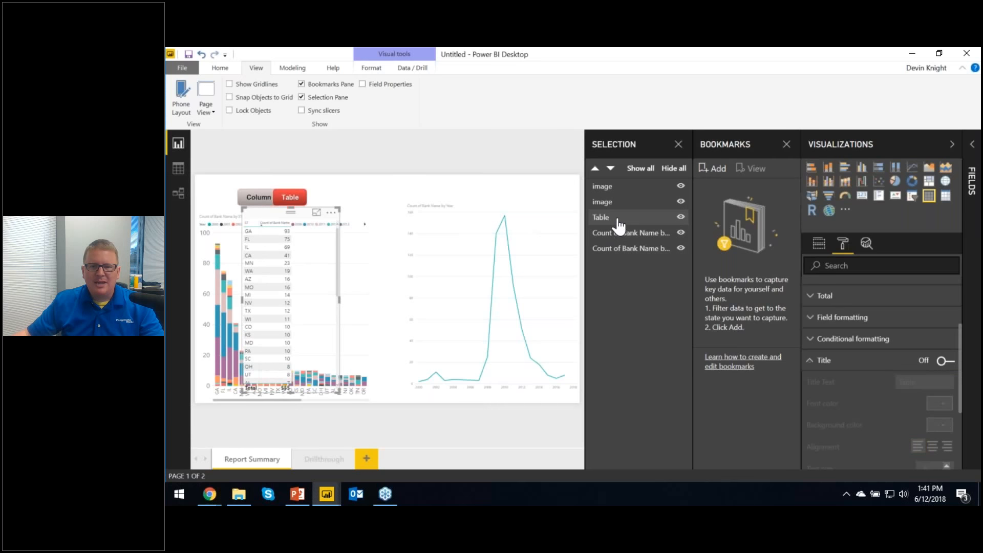
# Step: Replace the title text of the column chart with Column Chart
pyautogui.click(614, 234)
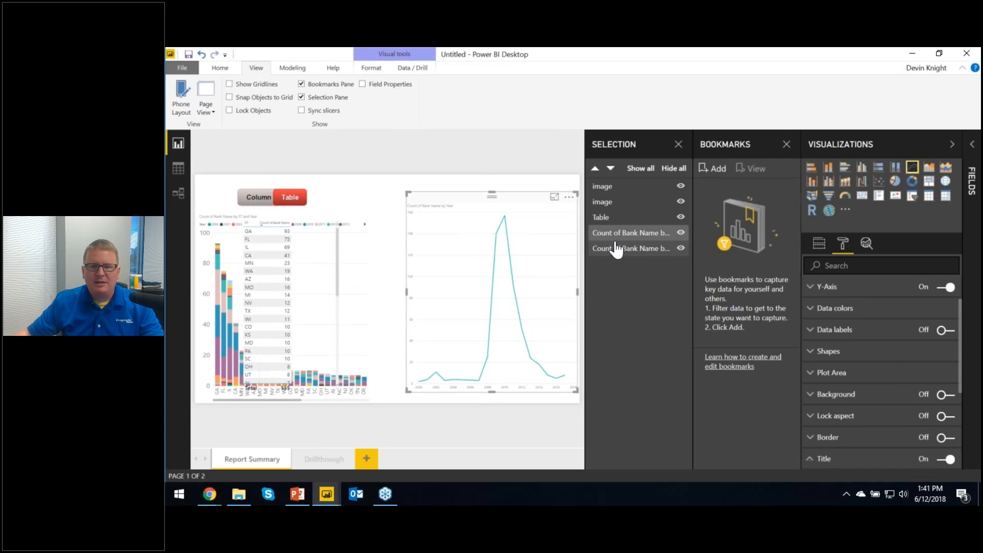
pyautogui.click(614, 249)
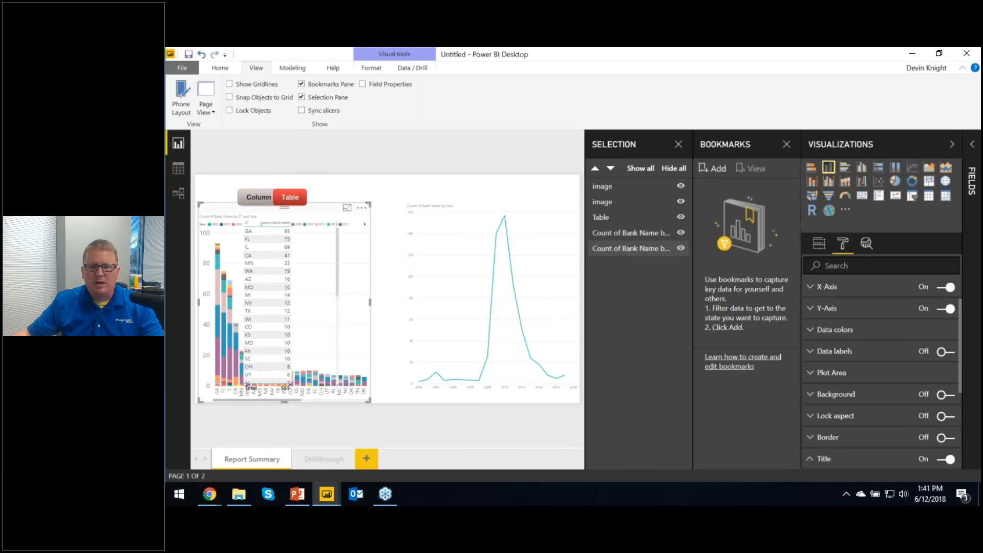
pyautogui.scroll(-3, 886, 430)
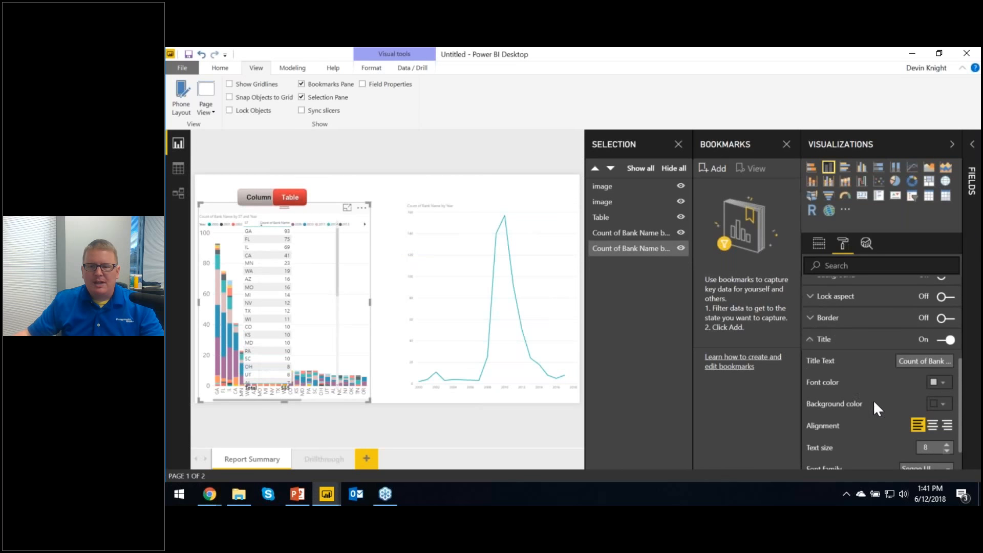
pyautogui.click(921, 361)
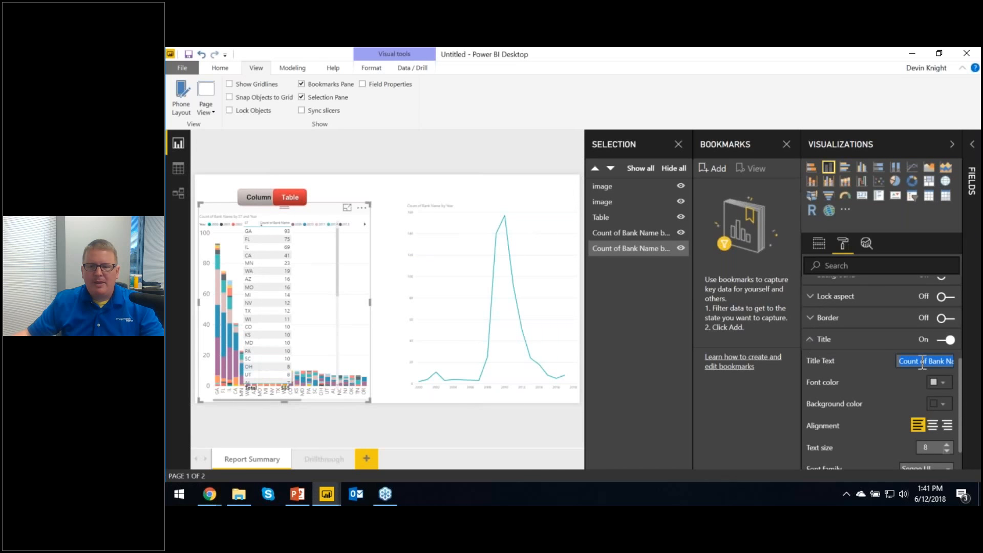
pyautogui.write('Columnb')
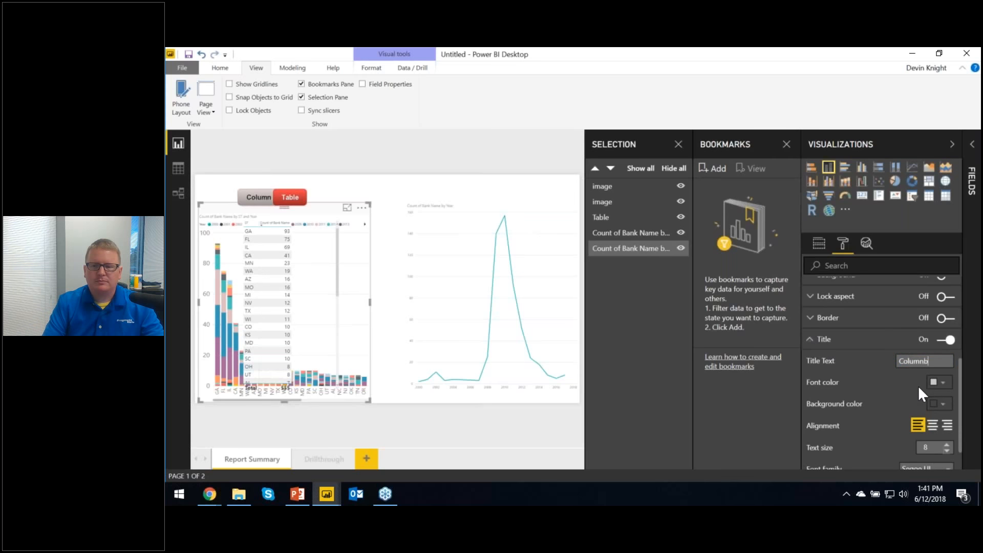
pyautogui.scroll(-2, 919, 387)
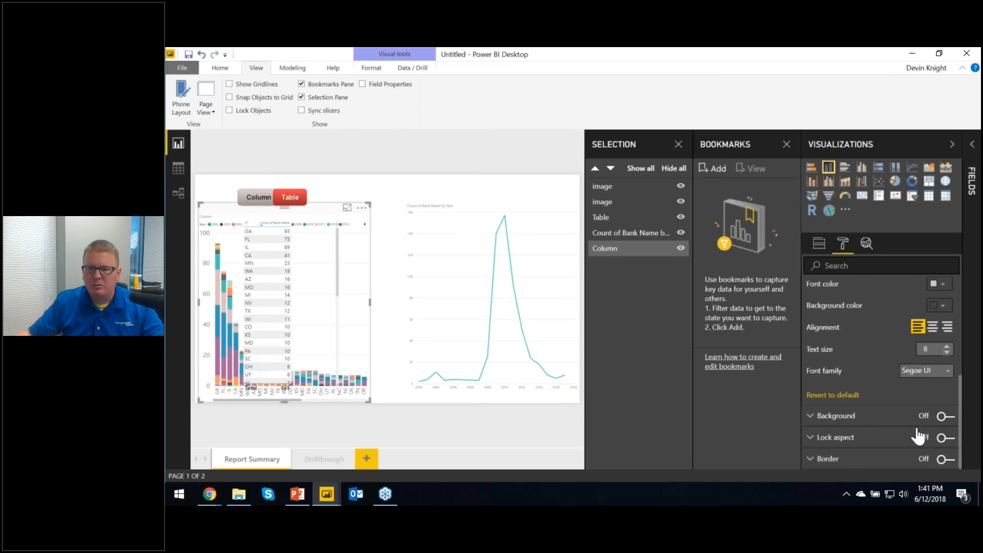
pyautogui.scroll(2, 863, 394)
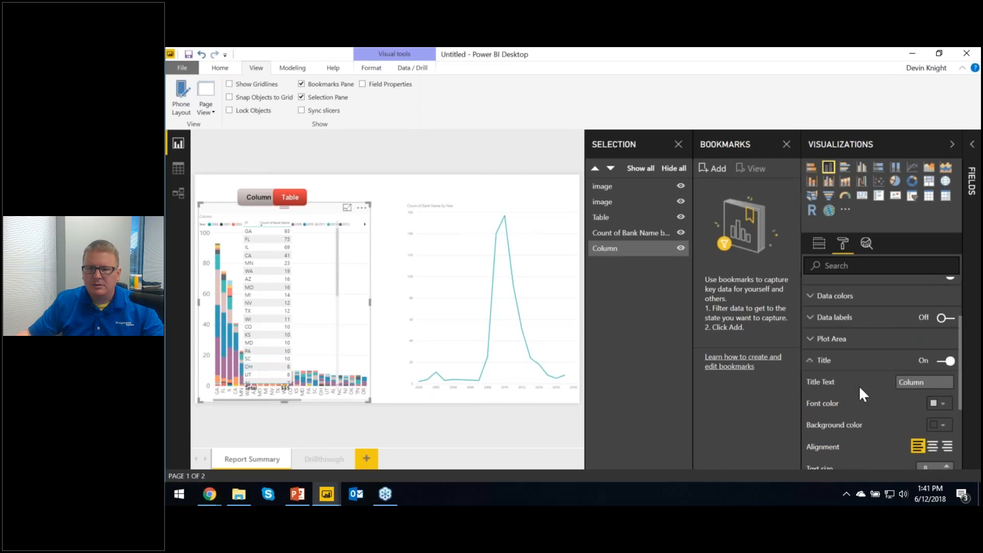
pyautogui.click(935, 382)
pyautogui.write('Chart')
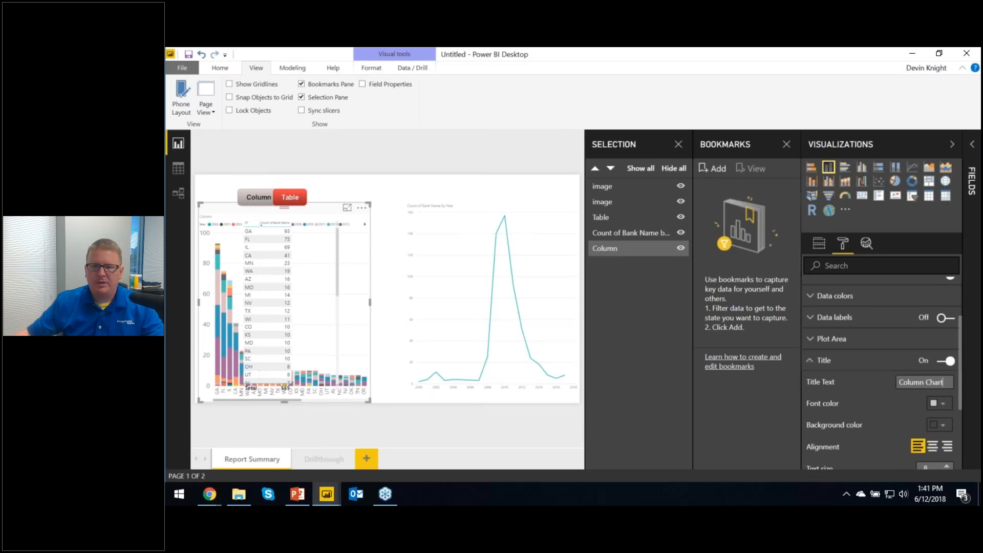
pyautogui.click(863, 380)
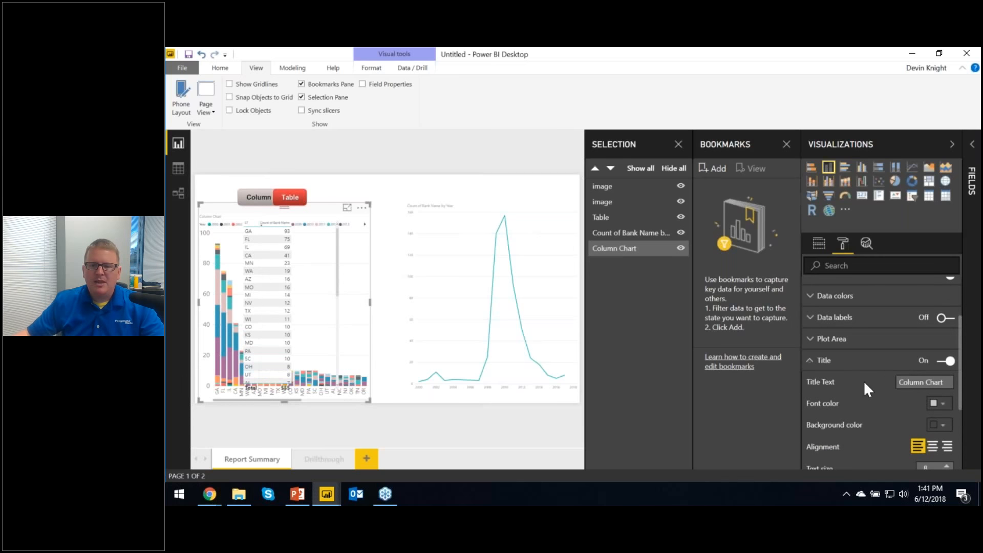
# Step: Turn off the column chart's title and select its entry in the Selection pane
pyautogui.click(948, 362)
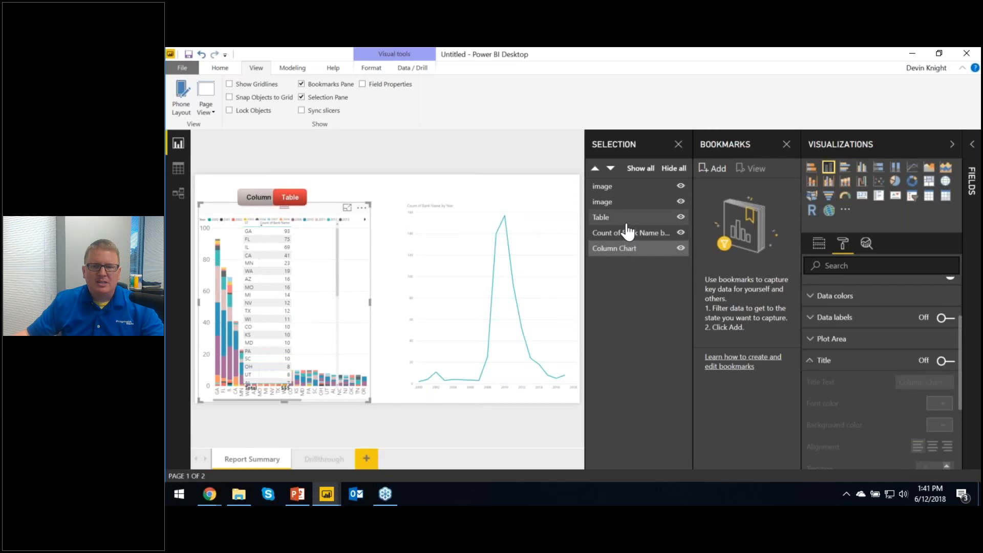
pyautogui.click(628, 249)
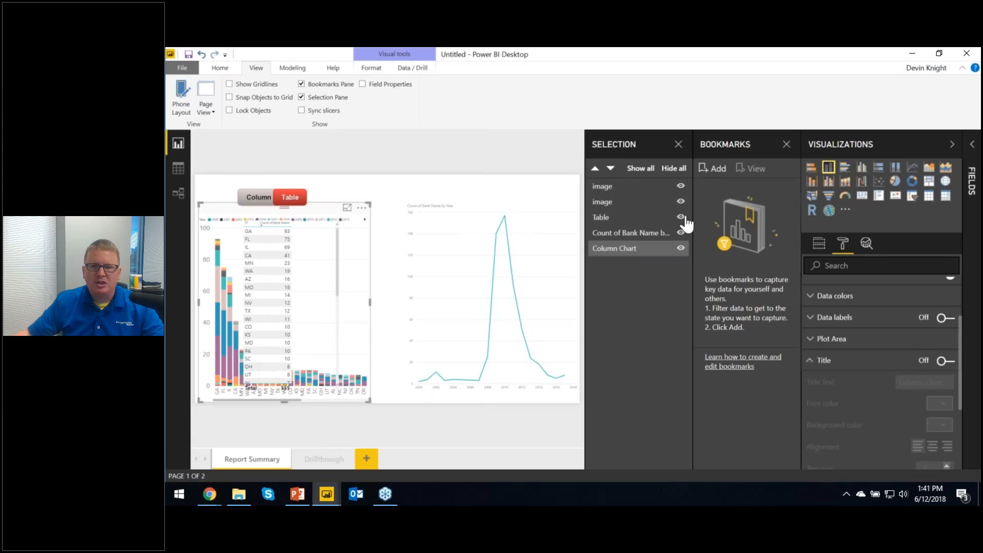
pyautogui.click(629, 250)
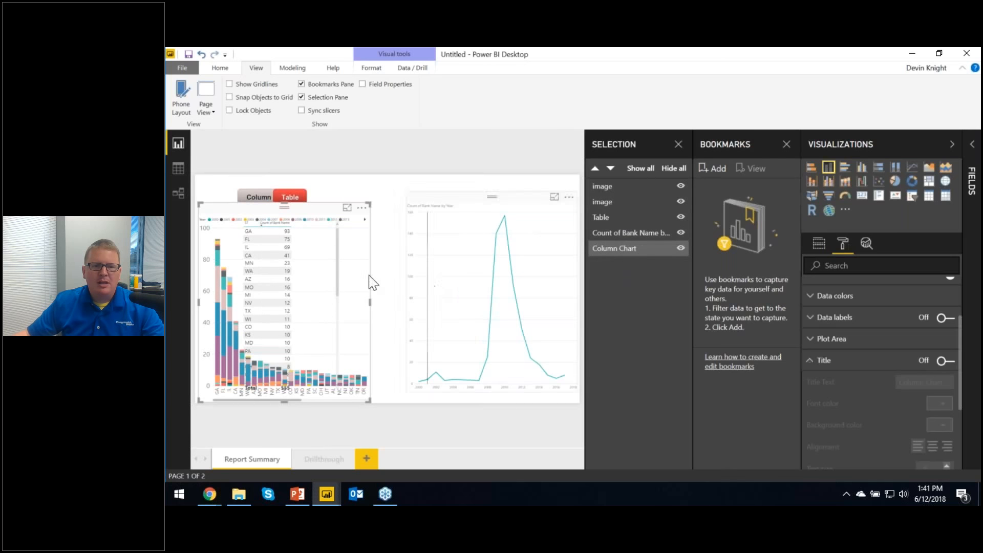
# Step: Turn on the front button image's title, set its text to Table Button, and turn the title off again
pyautogui.click(258, 185)
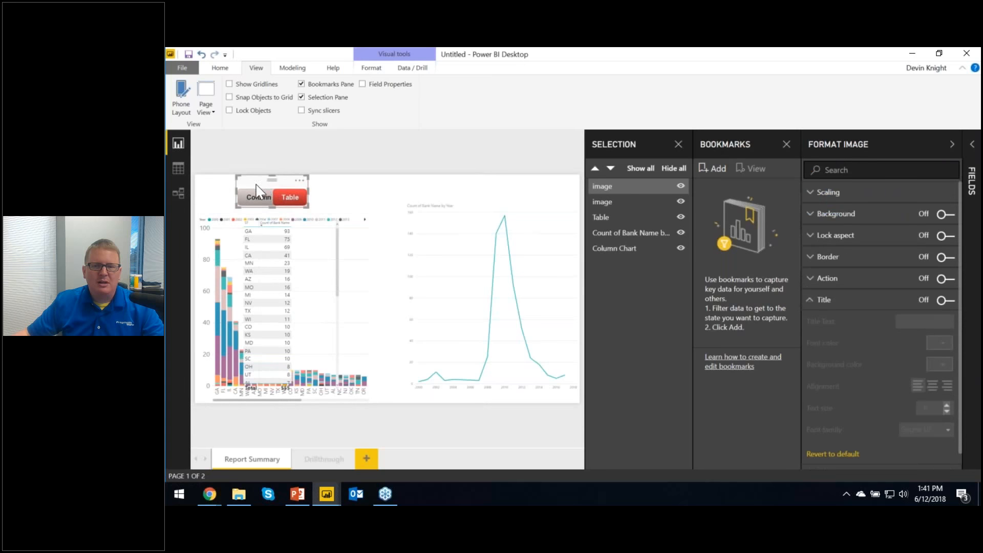
pyautogui.click(943, 300)
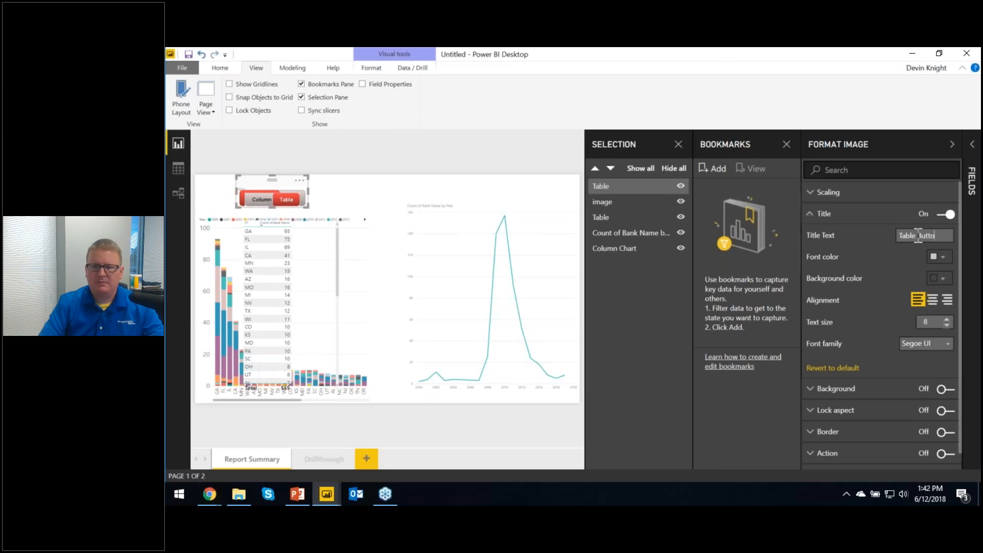
pyautogui.write('n')
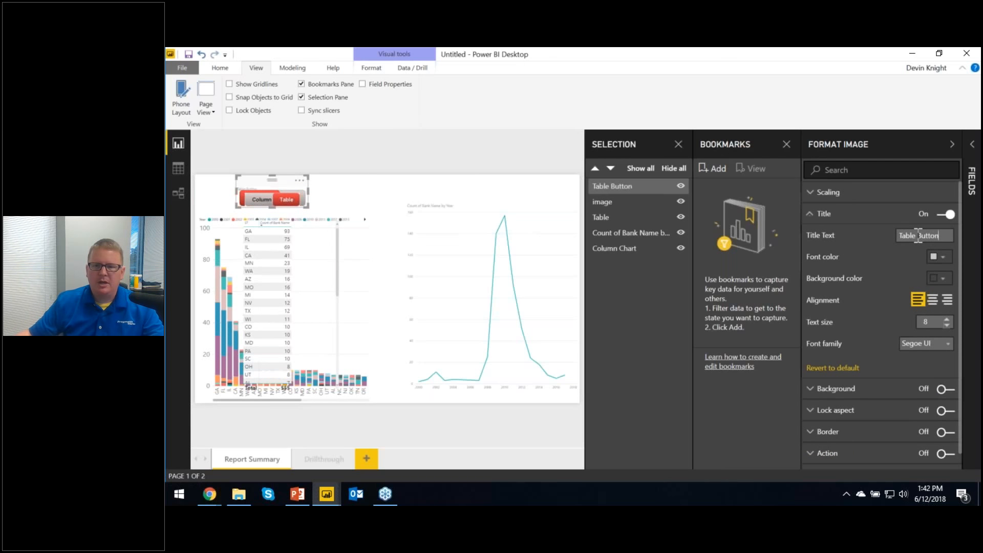
pyautogui.click(942, 218)
# Step: Move the Table button image aside, give the Column button image the title text Column Button, and turn that title off
pyautogui.moveTo(254, 193); pyautogui.dragTo(361, 193)
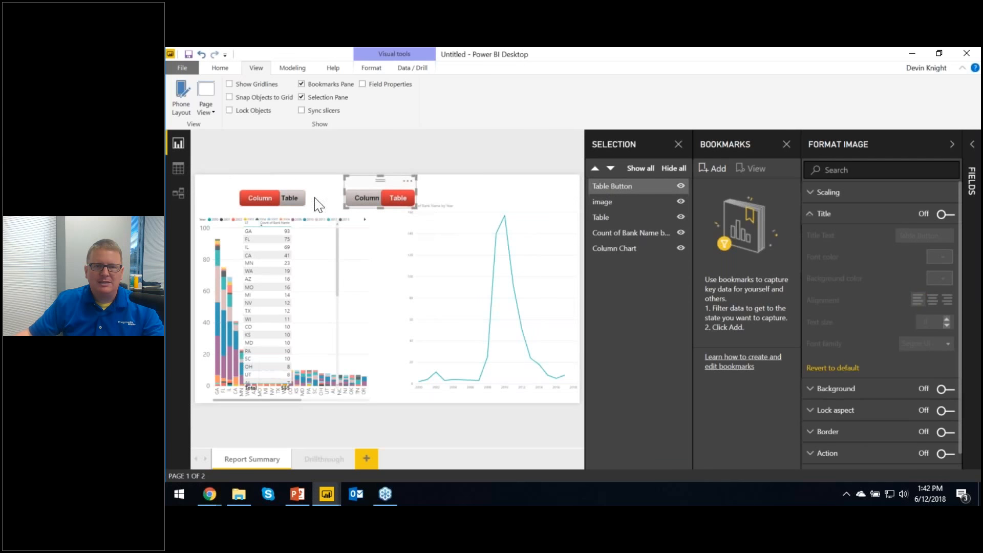
pyautogui.click(290, 193)
pyautogui.click(933, 304)
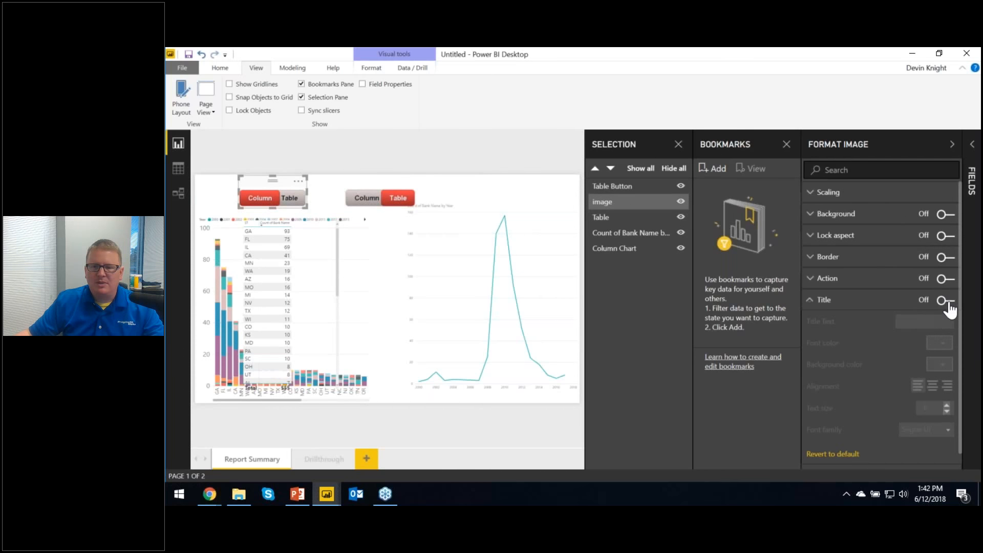
pyautogui.click(928, 320)
pyautogui.write('C')
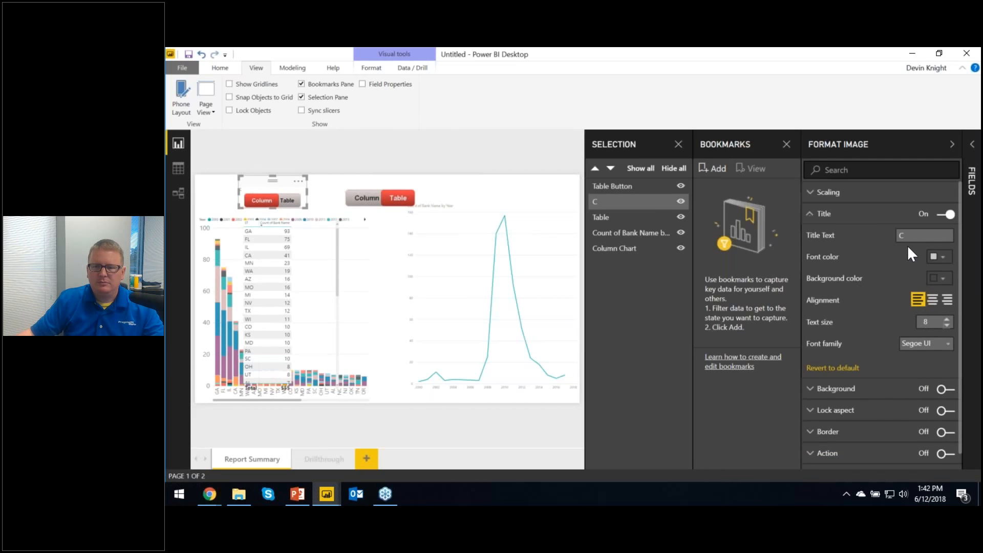
pyautogui.write('olumn N')
pyautogui.press('BackSpace')
pyautogui.press('BackSpace')
pyautogui.write('Button')
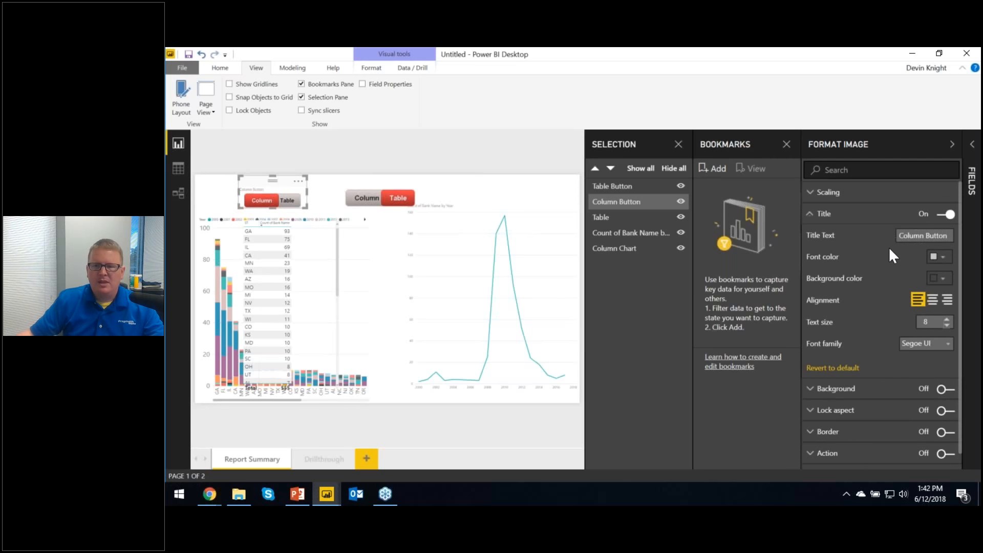
pyautogui.click(946, 214)
# Step: Place the Table button image back over the Column button image, and hide the Table Button and Table objects
pyautogui.click(382, 186)
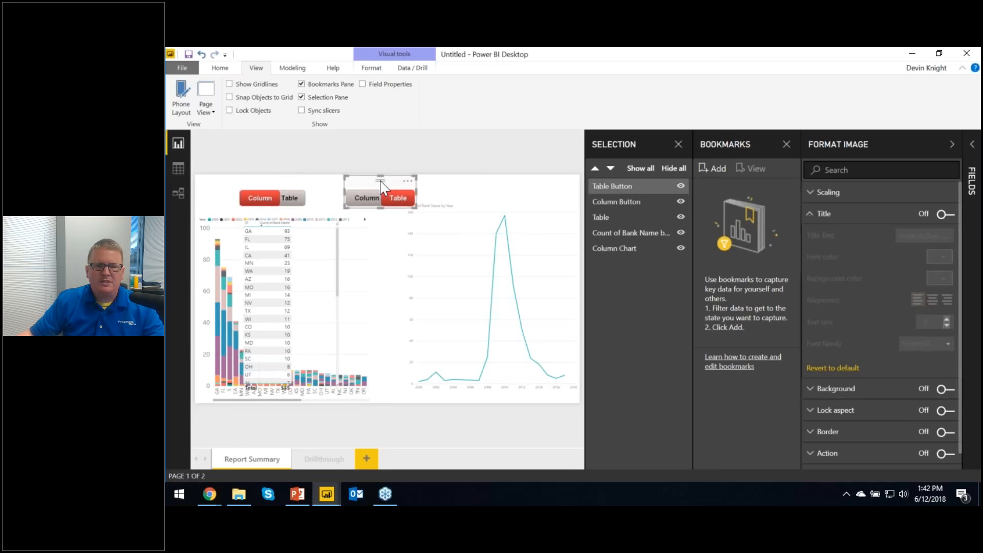
pyautogui.moveTo(397, 182); pyautogui.dragTo(291, 182)
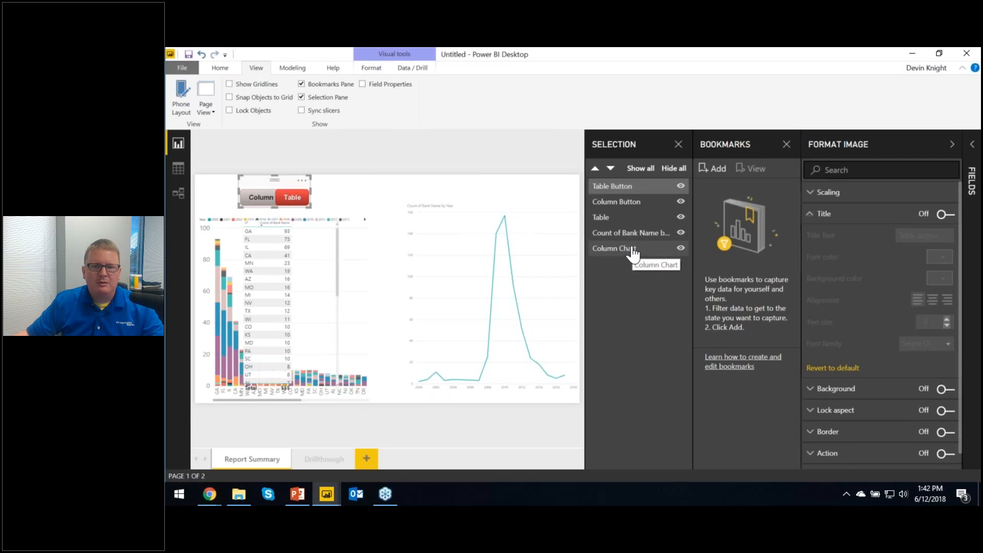
pyautogui.click(681, 187)
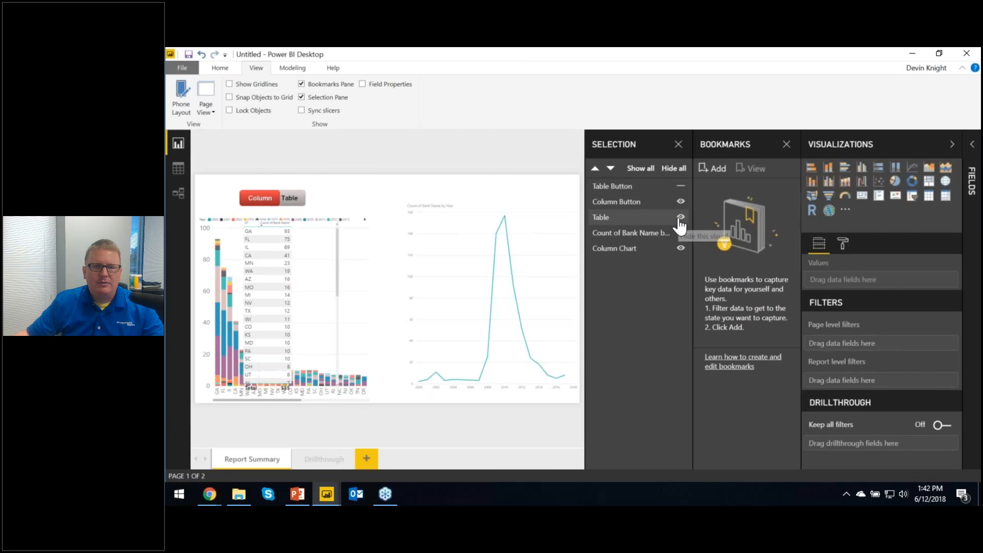
pyautogui.click(681, 217)
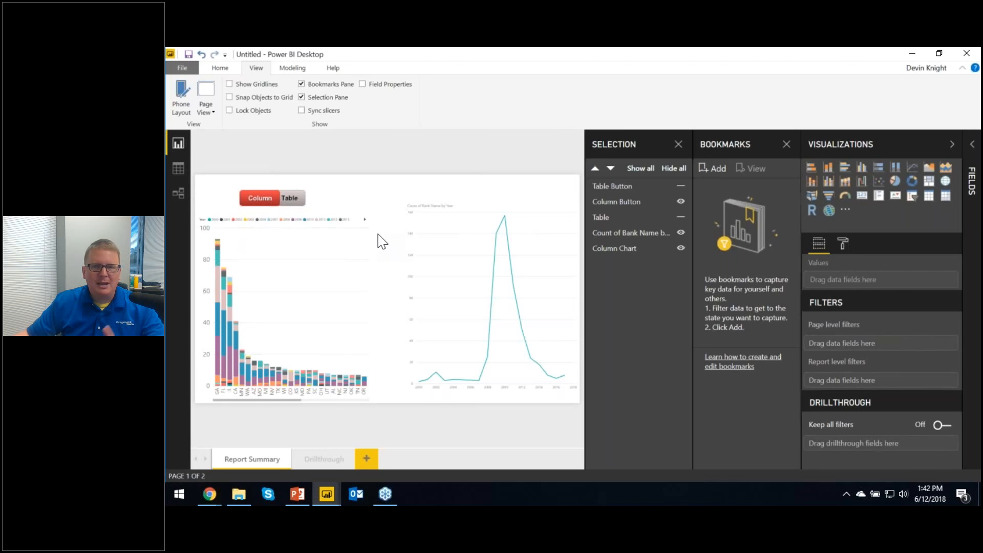
# Step: Add a bookmark of the current column chart view and name it Initial View
pyautogui.click(717, 169)
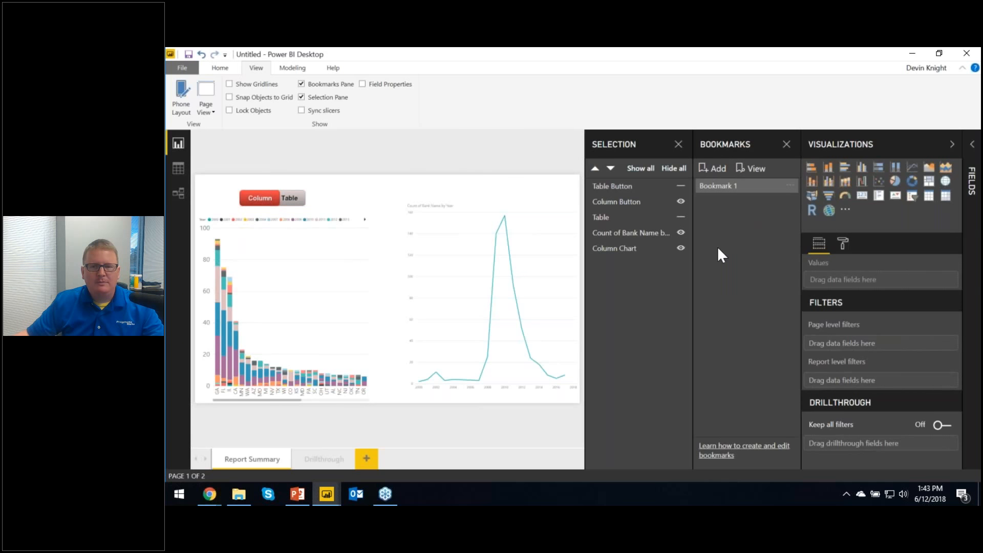
pyautogui.doubleClick(723, 187)
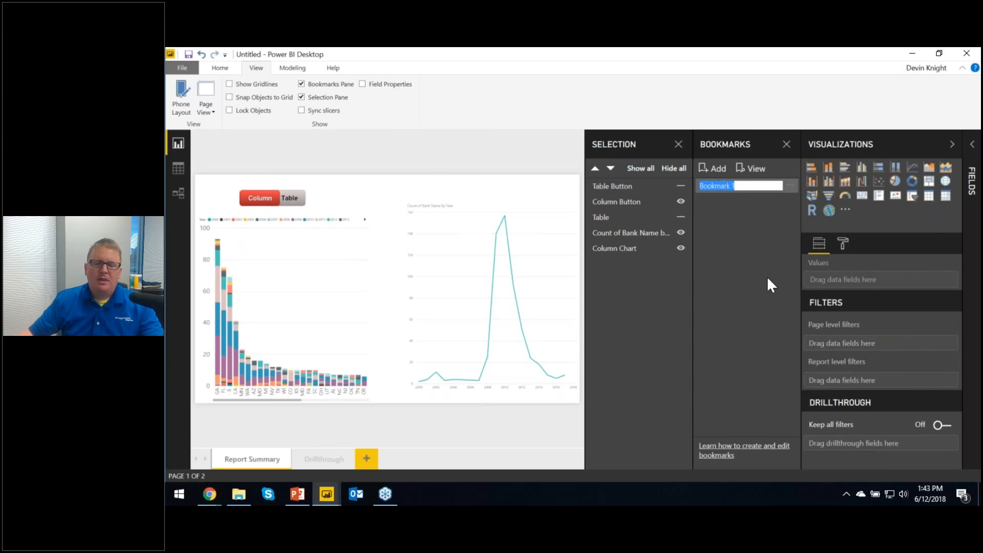
pyautogui.press('BackSpace')
pyautogui.write('Initial View')
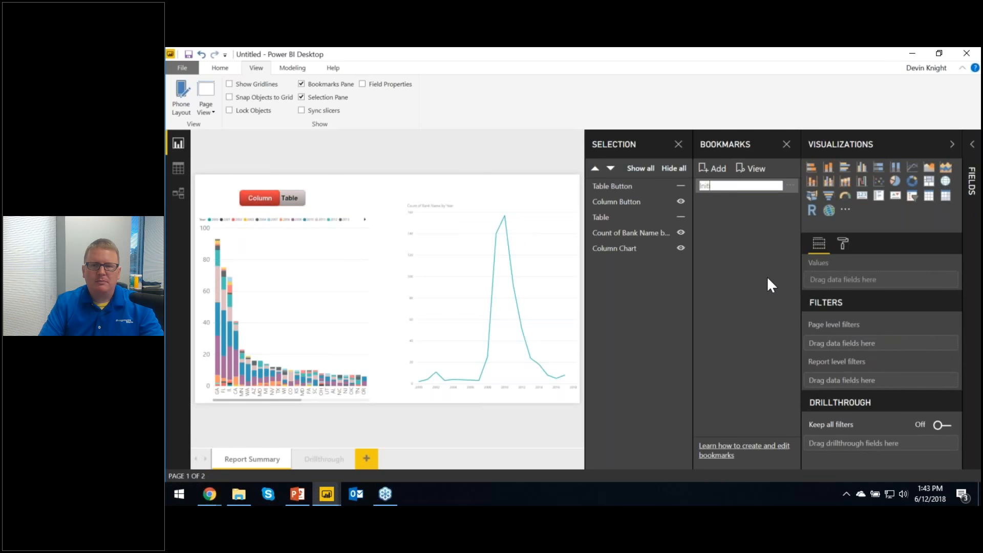
pyautogui.press('Return')
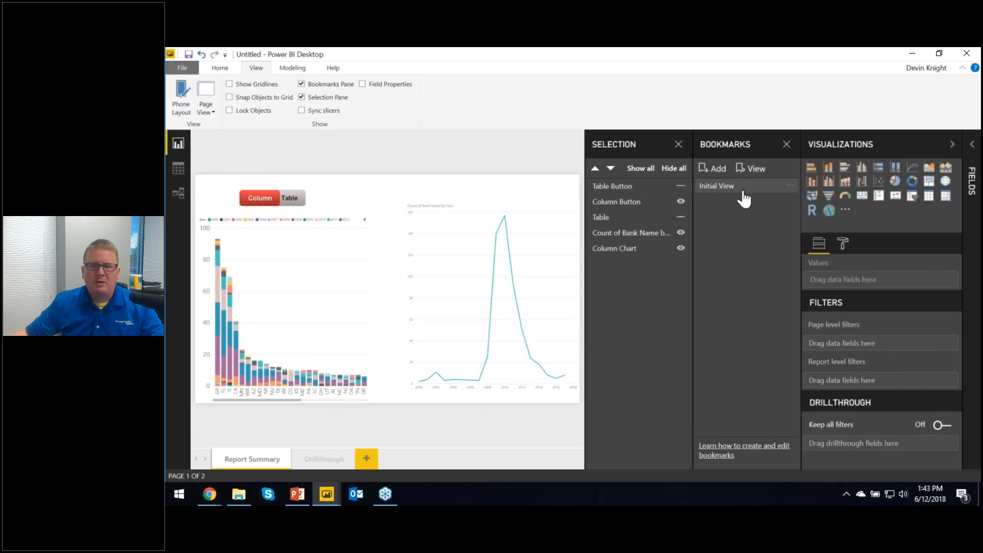
# Step: Show the Table Button and Table objects, and hide the Column Button and Column Chart objects
pyautogui.click(680, 186)
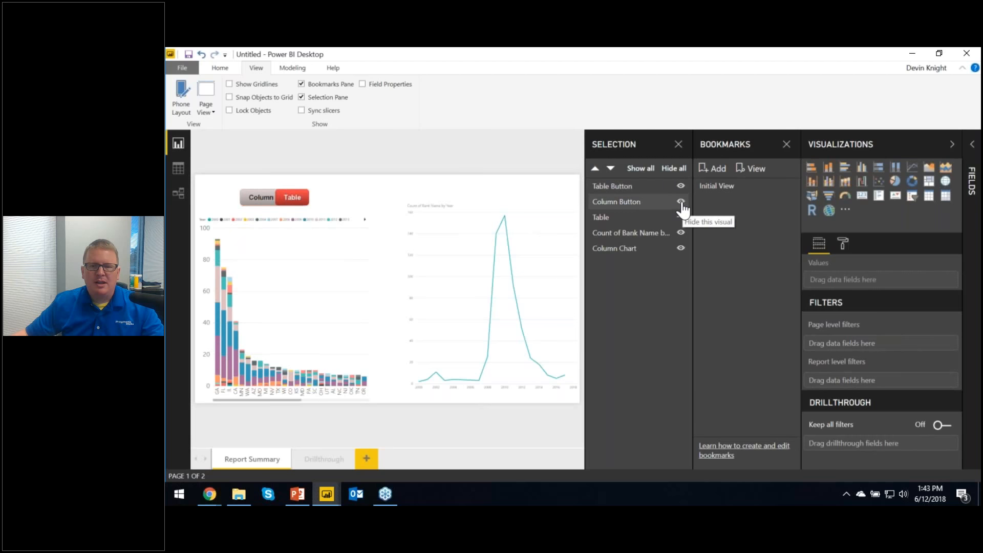
pyautogui.click(682, 202)
pyautogui.click(680, 218)
pyautogui.click(681, 248)
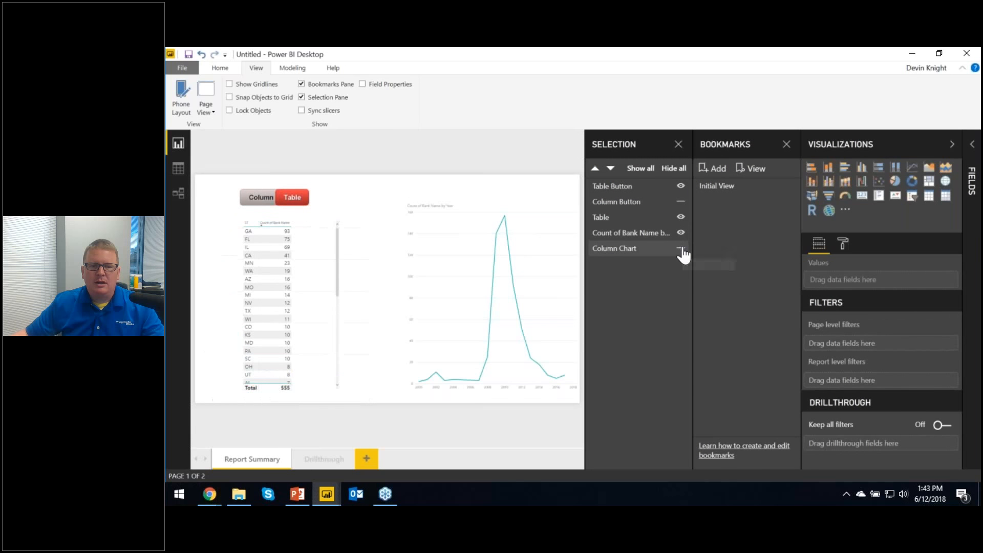
# Step: Add a bookmark of the current table view and name it Table View
pyautogui.click(714, 169)
pyautogui.doubleClick(718, 201)
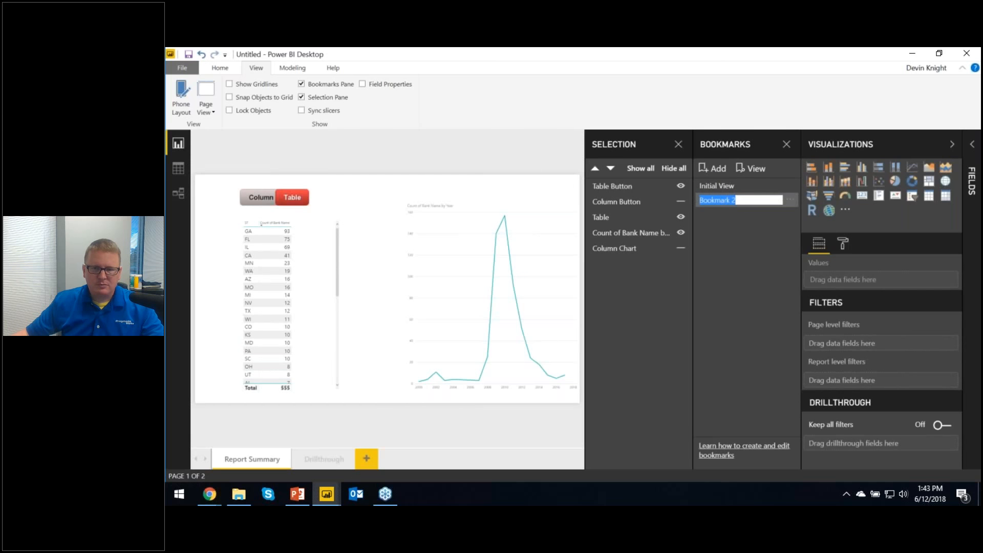
pyautogui.write('Table')
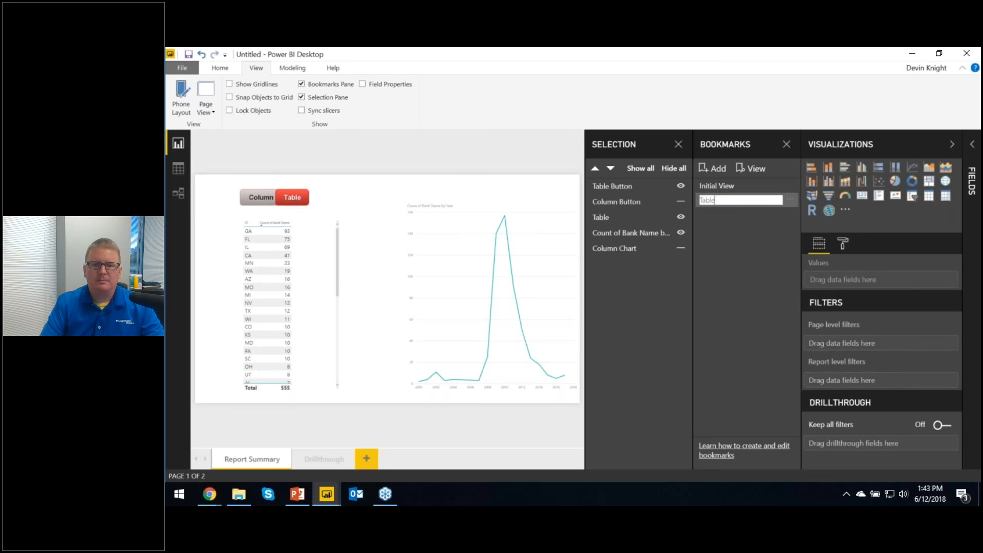
pyautogui.write(' View')
pyautogui.press('Return')
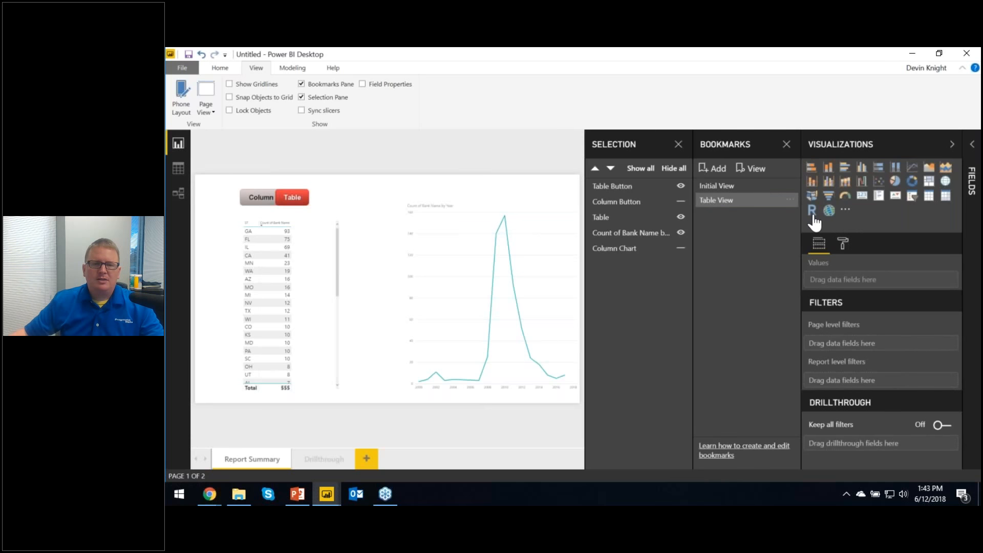
# Step: Test the bookmarks by switching back and forth between Initial View and Table View, ending on Initial View
pyautogui.click(731, 189)
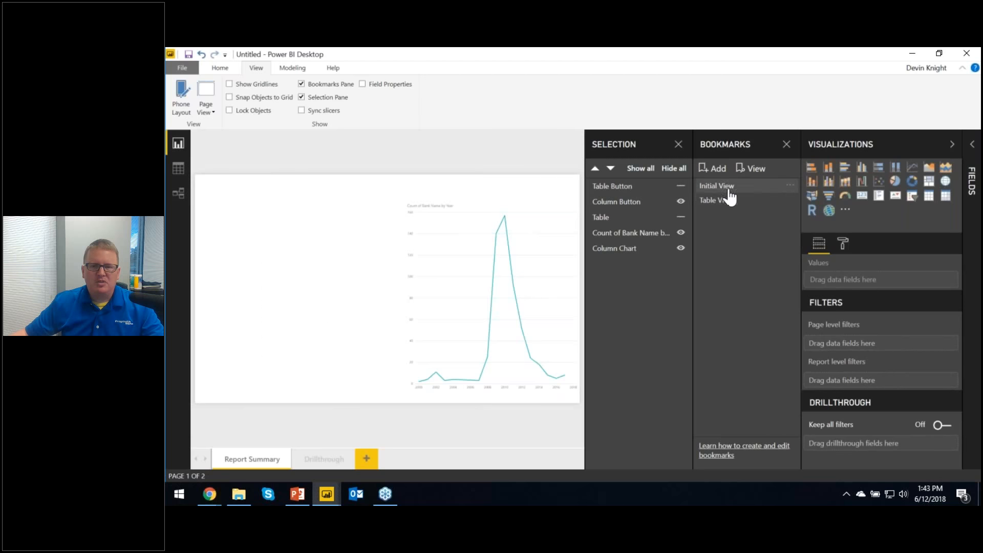
pyautogui.click(726, 201)
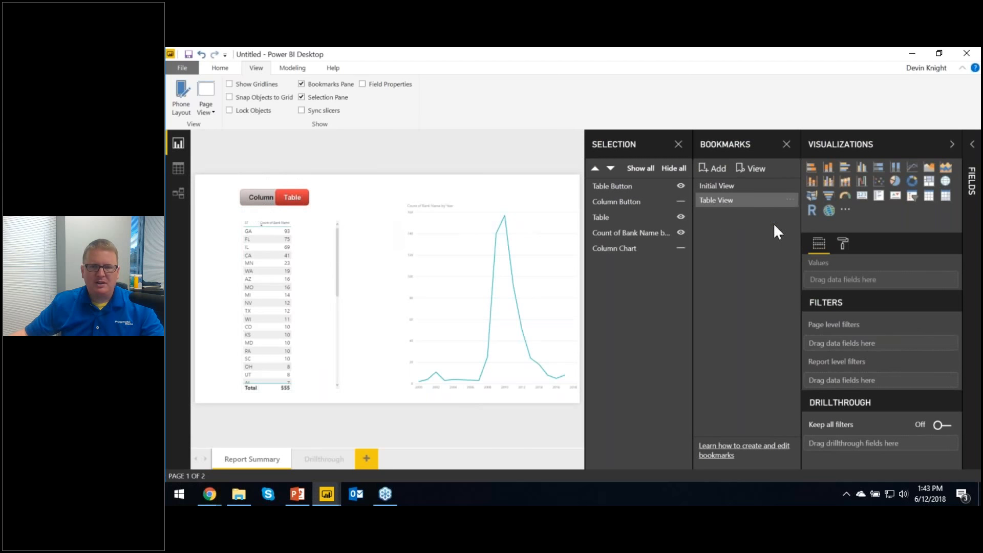
pyautogui.click(733, 186)
pyautogui.click(731, 202)
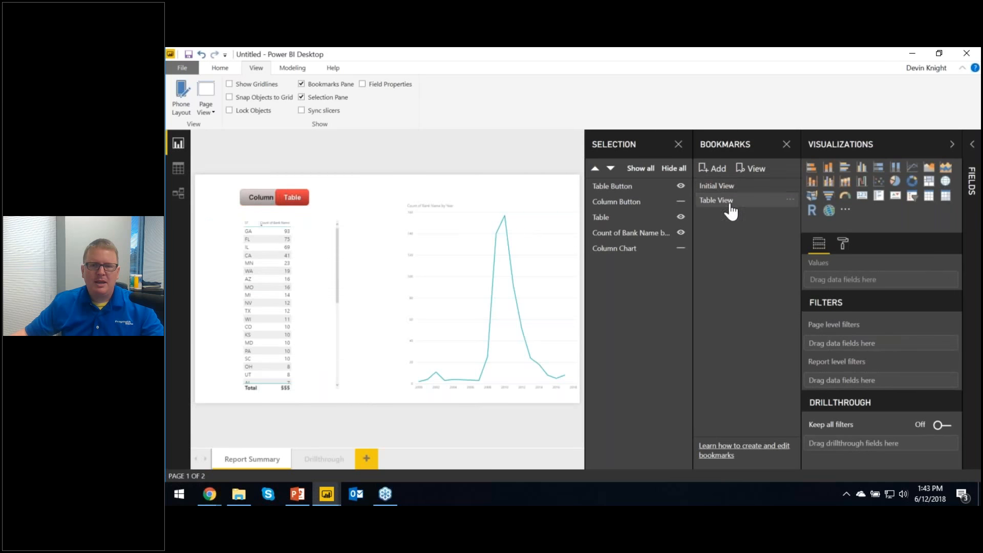
pyautogui.click(732, 187)
pyautogui.click(734, 200)
pyautogui.click(733, 187)
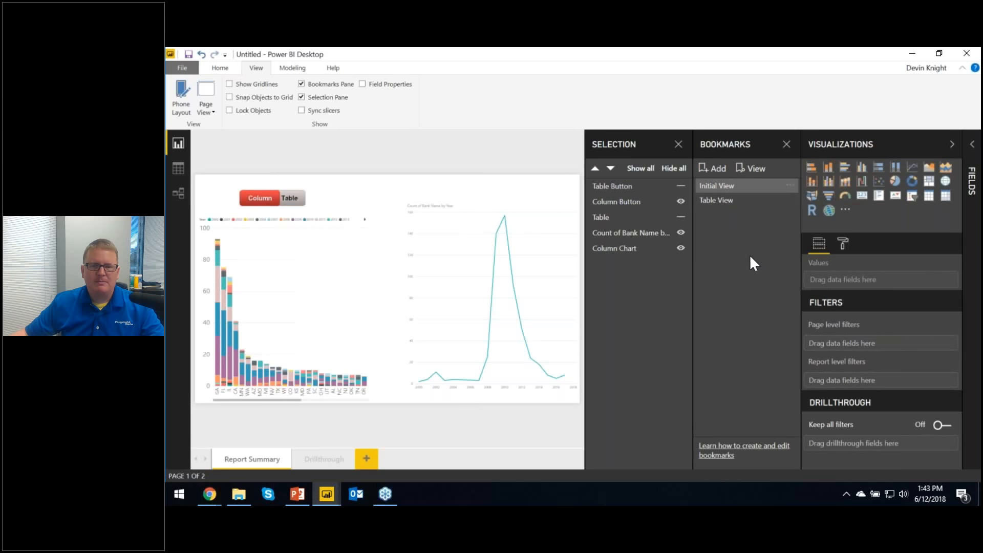
# Step: Close the Selection pane and give the Column button image a Bookmark action that opens Table View
pyautogui.click(678, 145)
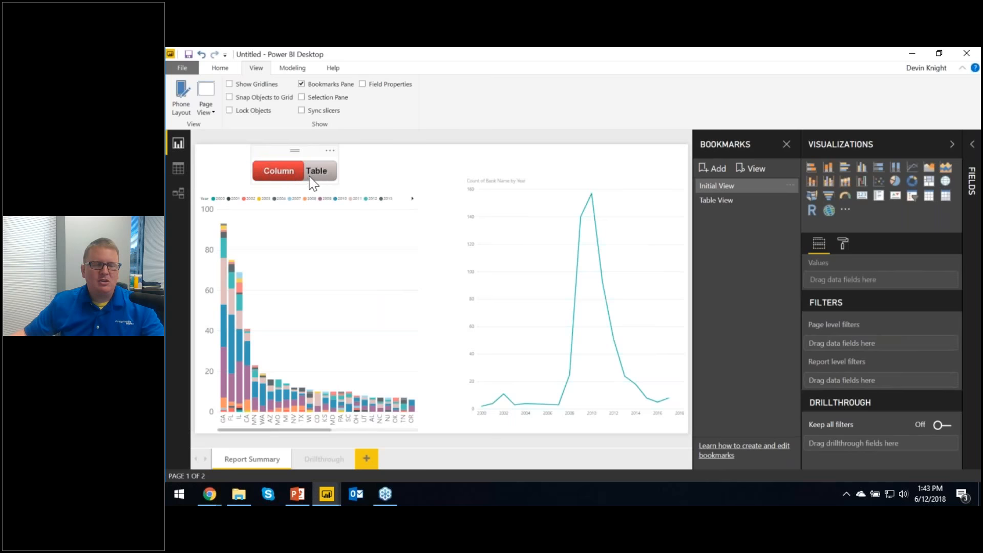
pyautogui.click(275, 169)
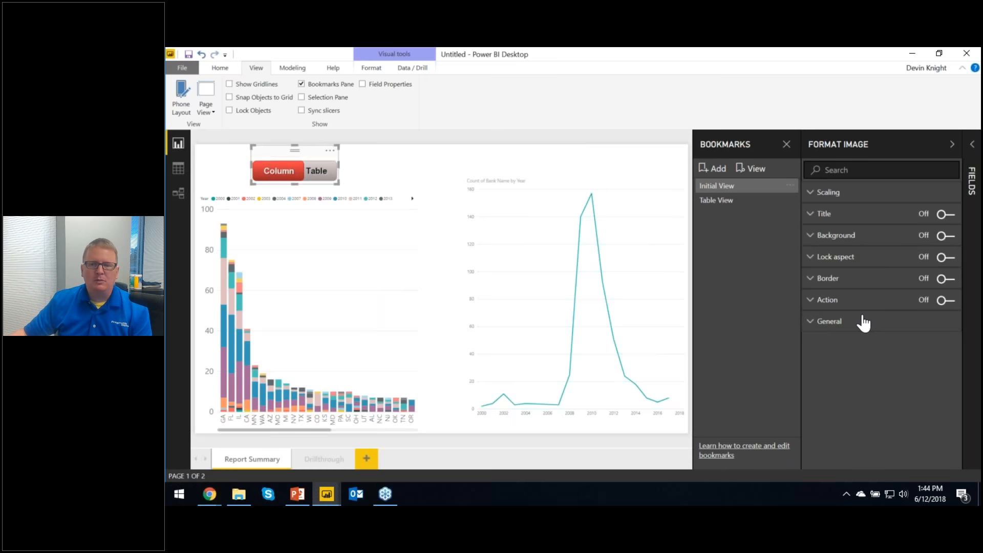
pyautogui.click(948, 303)
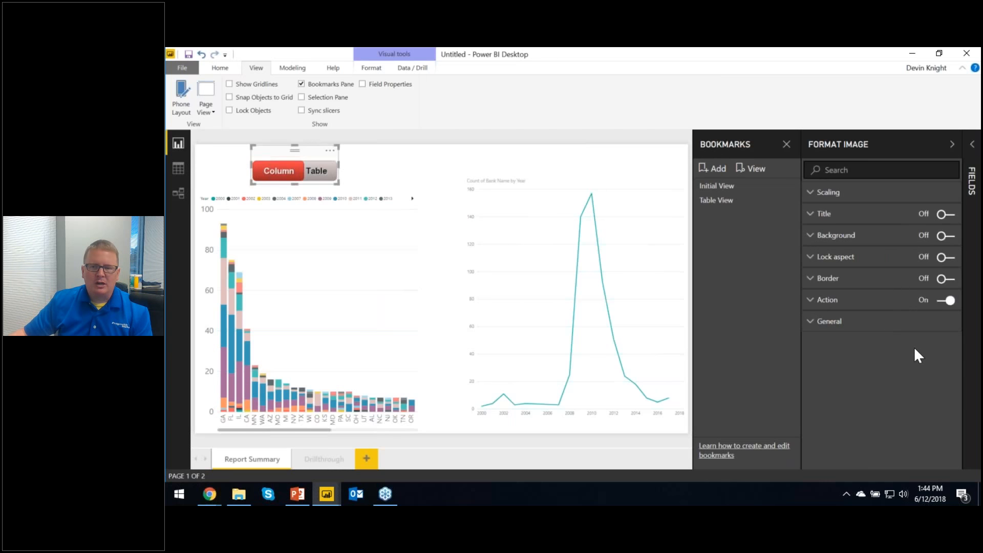
pyautogui.click(810, 303)
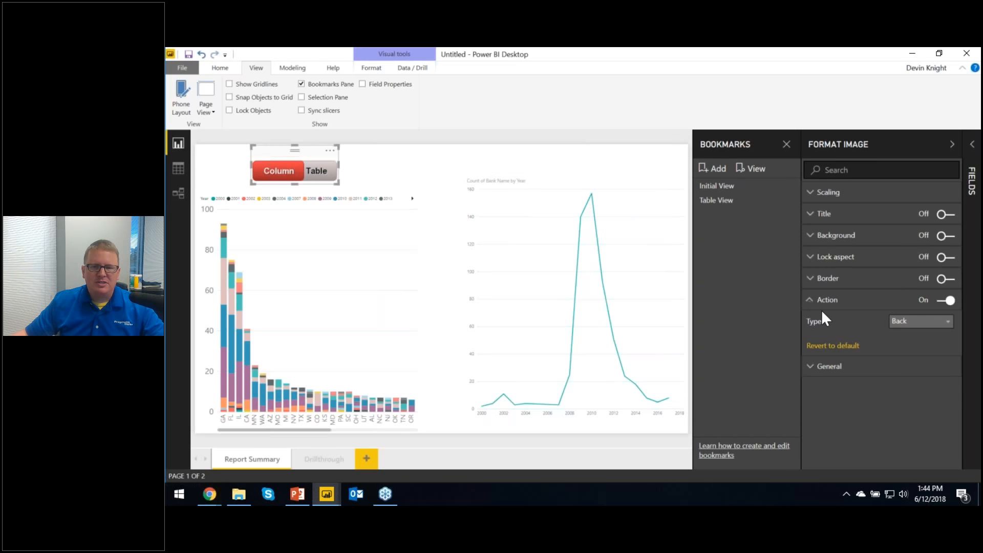
pyautogui.click(894, 323)
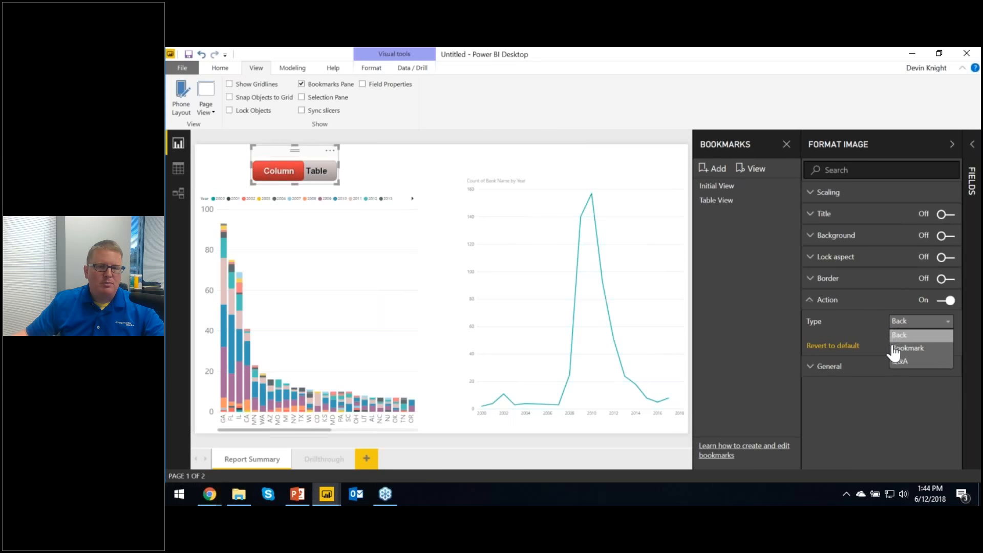
pyautogui.click(896, 348)
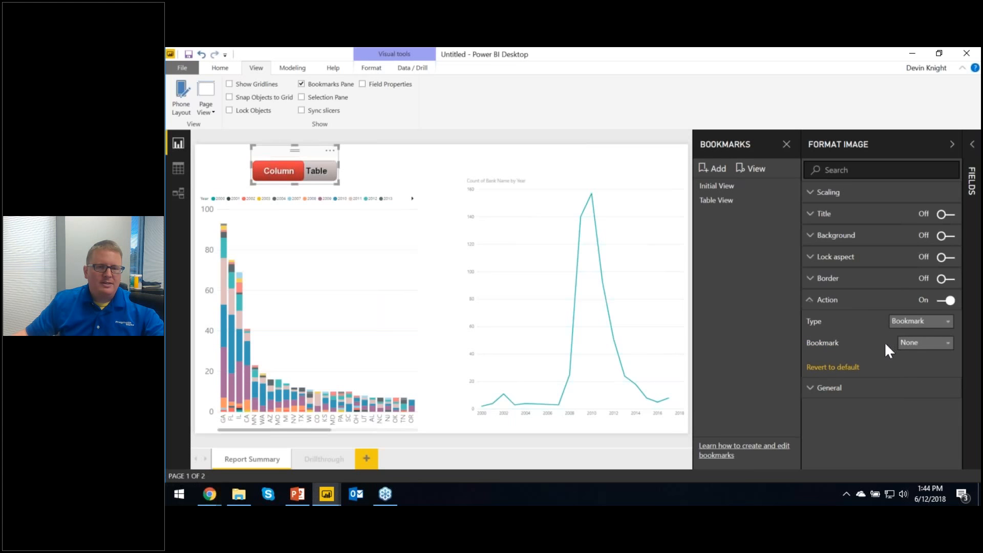
pyautogui.click(897, 342)
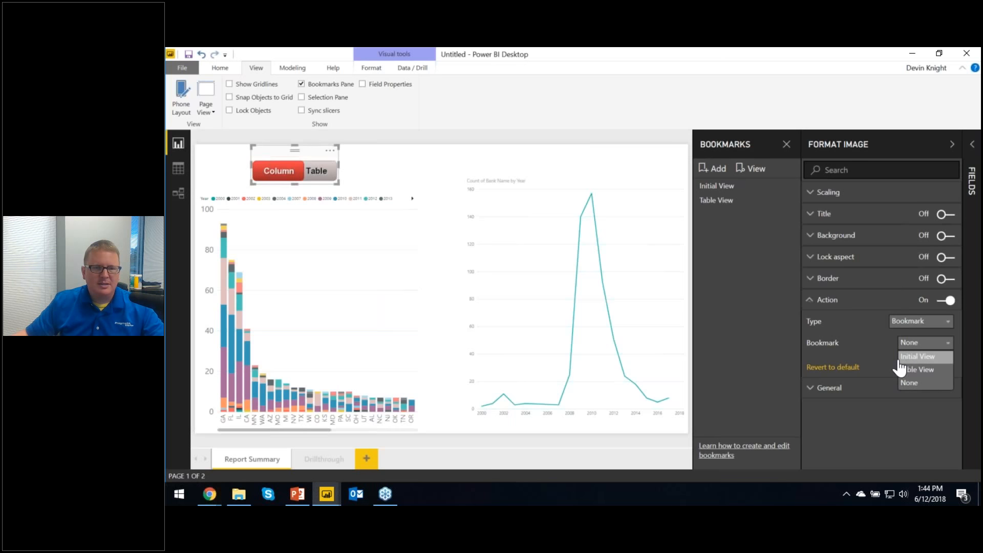
pyautogui.click(900, 369)
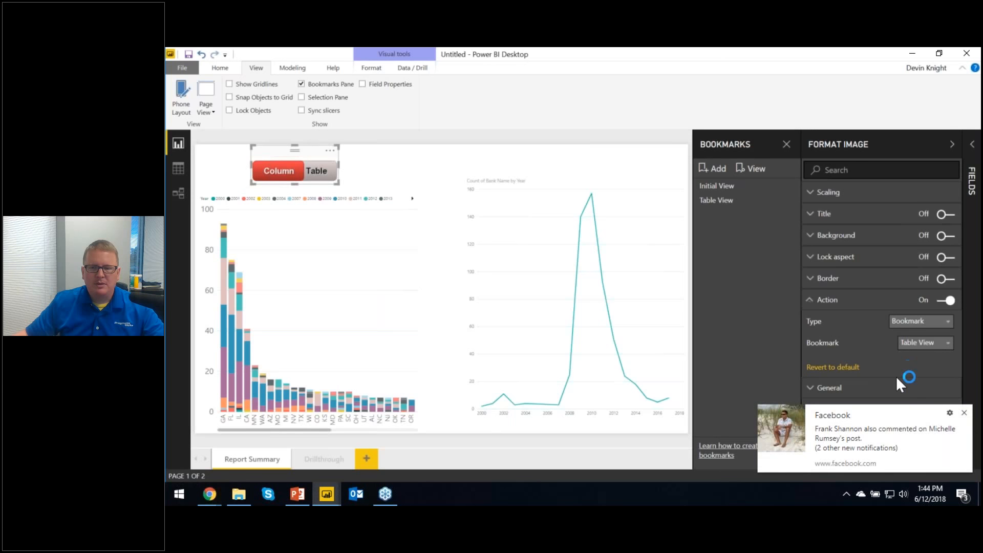
pyautogui.click(963, 428)
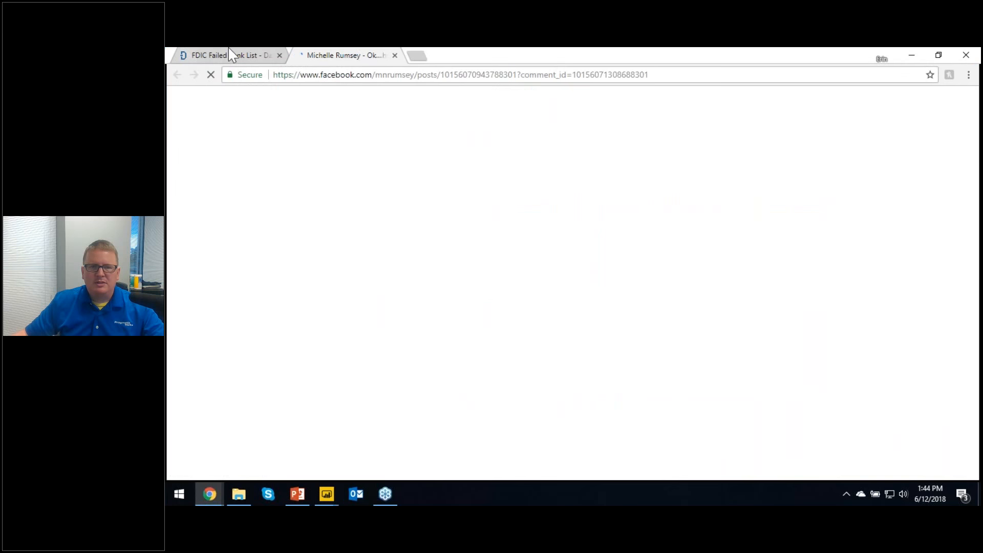
pyautogui.click(393, 55)
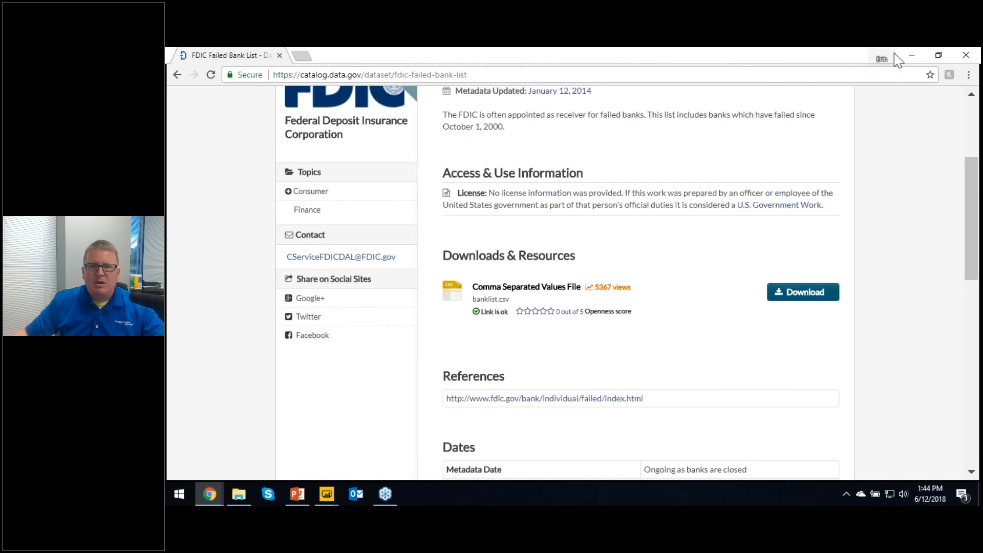
pyautogui.click(912, 55)
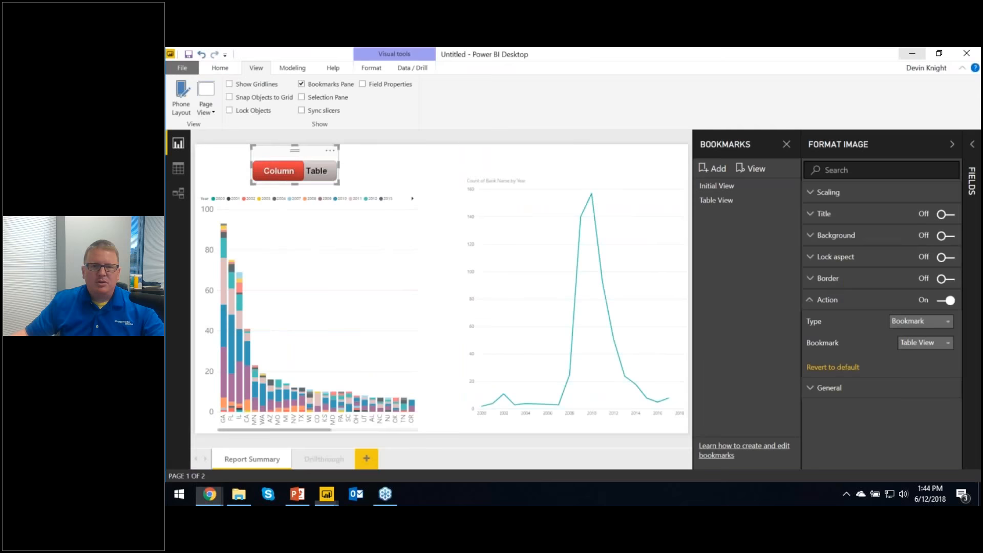
# Step: Follow the Column button image's link to the table view and give the Table button image a Bookmark action that opens Initial View
pyautogui.keyDown('ctrl'); pyautogui.click(320, 174); pyautogui.keyUp('ctrl')
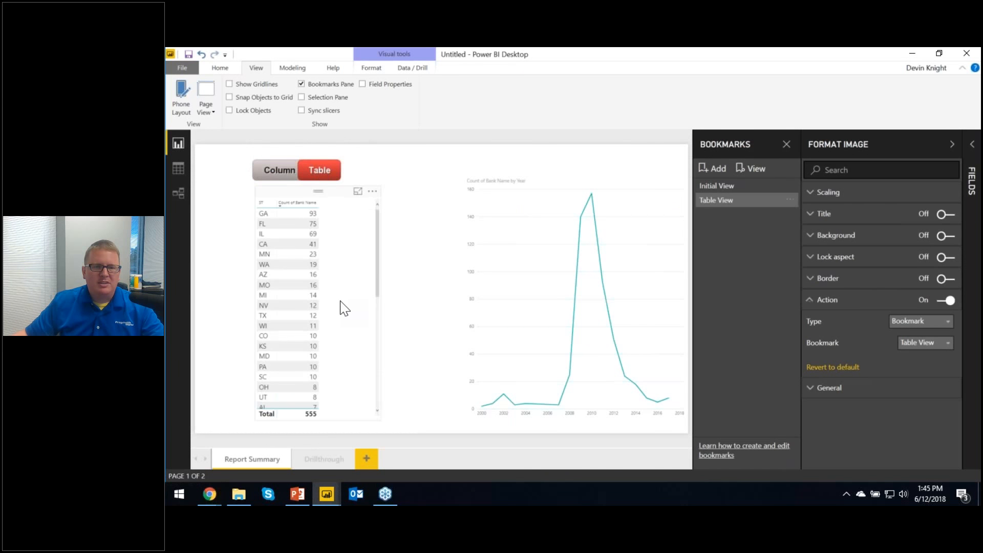
pyautogui.click(278, 177)
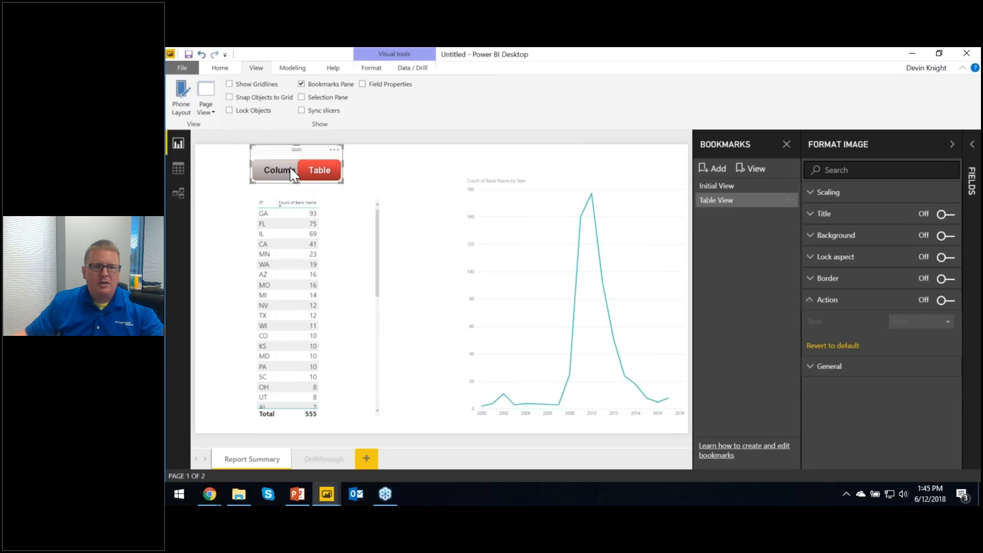
pyautogui.click(947, 300)
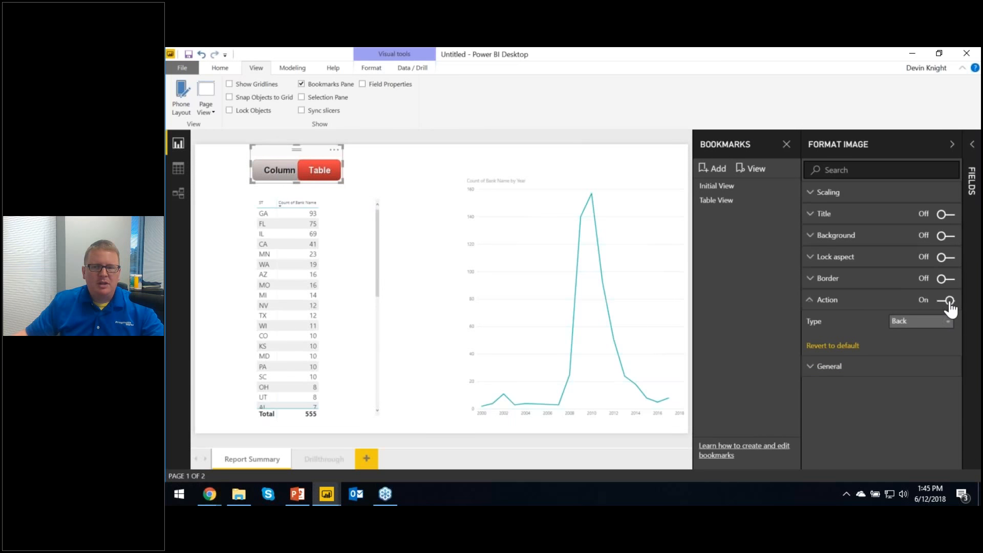
pyautogui.click(946, 323)
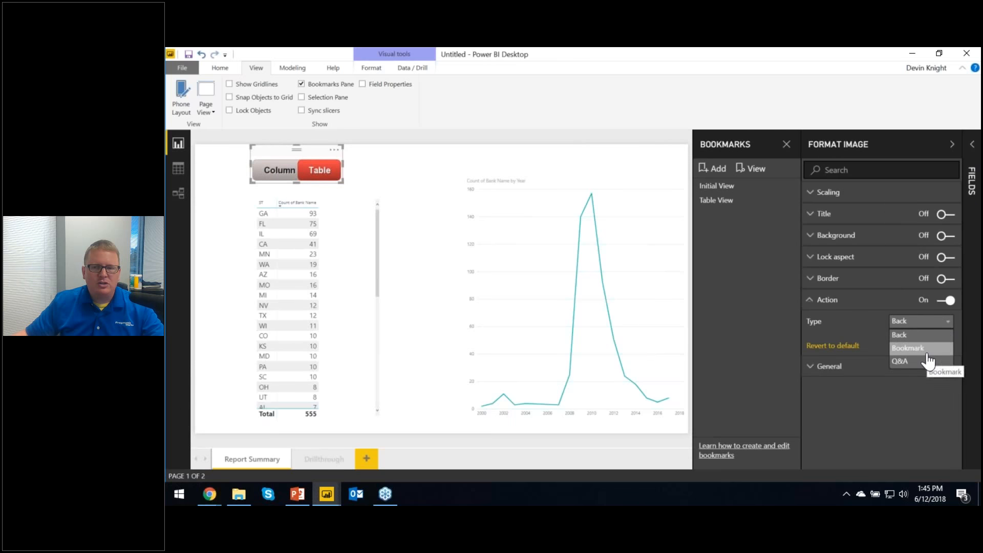
pyautogui.click(916, 350)
pyautogui.click(924, 342)
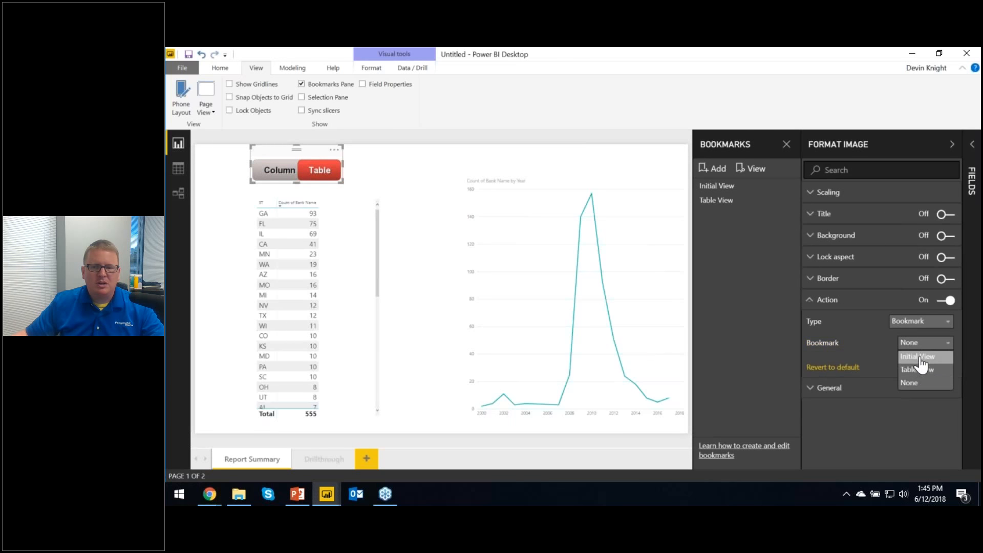
pyautogui.click(920, 360)
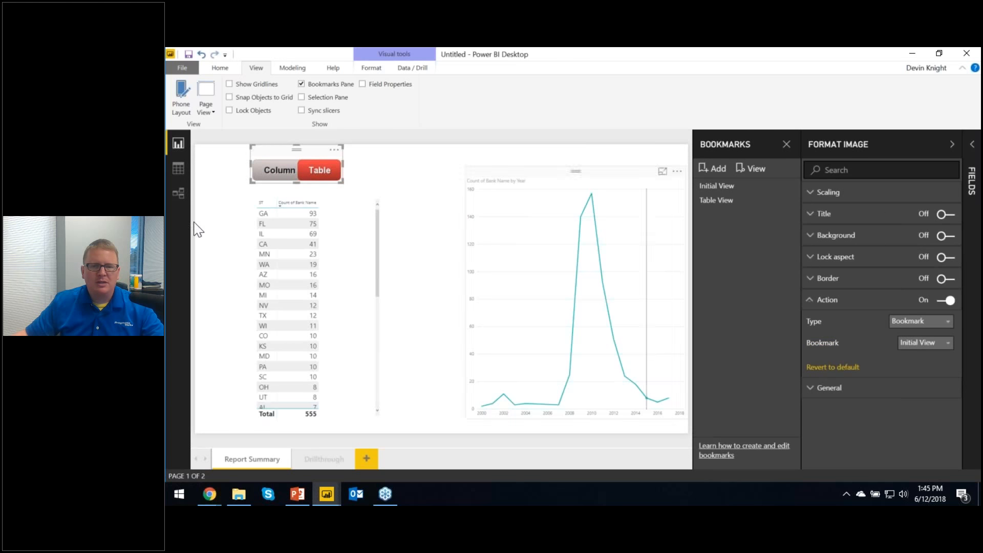
# Step: Test the two button images by toggling repeatedly between the column chart and the table, ending on the table
pyautogui.keyDown('ctrl'); pyautogui.click(270, 177); pyautogui.keyUp('ctrl')
pyautogui.keyDown('ctrl'); pyautogui.click(318, 178); pyautogui.keyUp('ctrl')
pyautogui.keyDown('ctrl'); pyautogui.click(273, 178); pyautogui.keyUp('ctrl')
pyautogui.keyDown('ctrl'); pyautogui.click(325, 176); pyautogui.keyUp('ctrl')
pyautogui.keyDown('ctrl'); pyautogui.click(284, 178); pyautogui.keyUp('ctrl')
pyautogui.keyDown('ctrl'); pyautogui.click(309, 176); pyautogui.keyUp('ctrl')
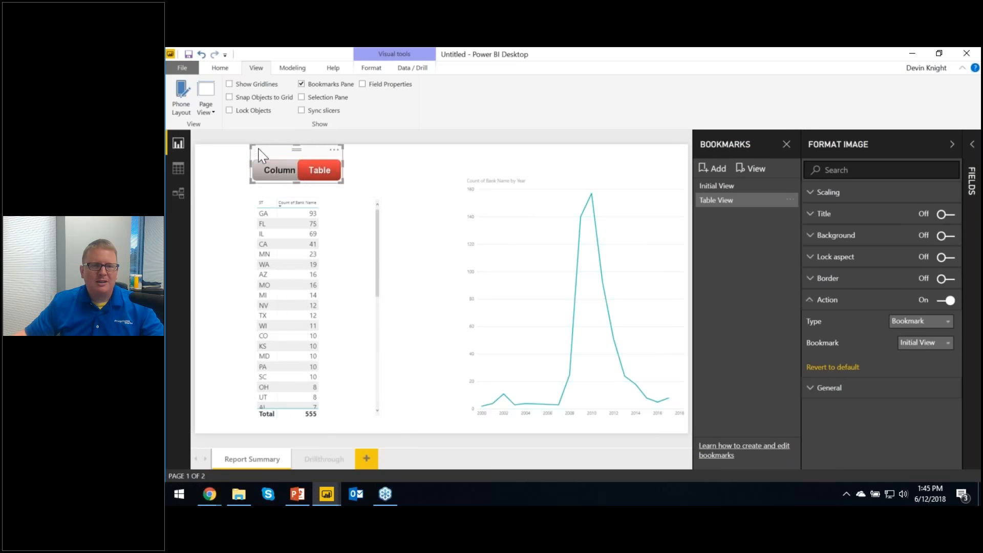
pyautogui.keyDown('ctrl'); pyautogui.click(266, 177); pyautogui.keyUp('ctrl')
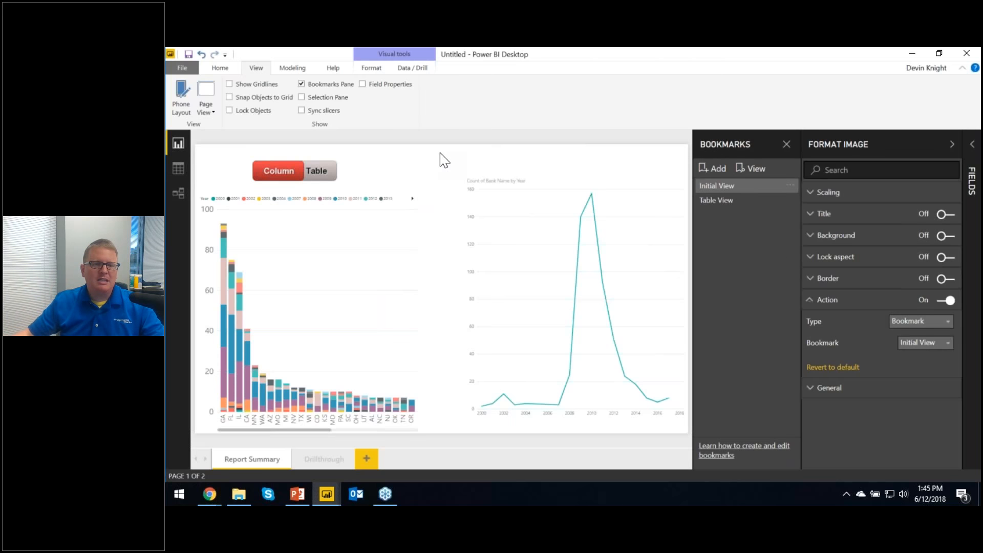
pyautogui.keyDown('ctrl'); pyautogui.click(328, 170); pyautogui.keyUp('ctrl')
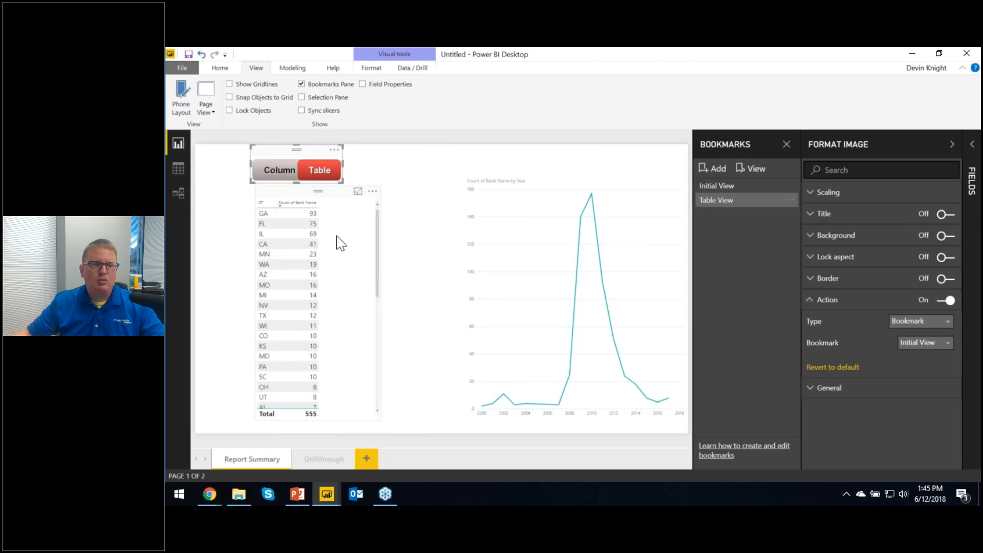
pyautogui.keyDown('ctrl'); pyautogui.click(288, 178); pyautogui.keyUp('ctrl')
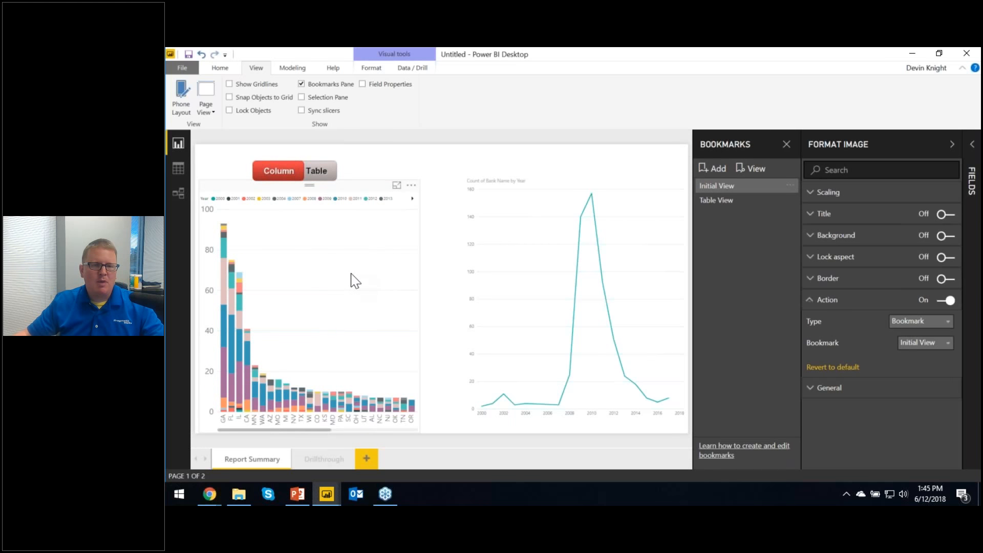
pyautogui.keyDown('ctrl'); pyautogui.click(320, 174); pyautogui.keyUp('ctrl')
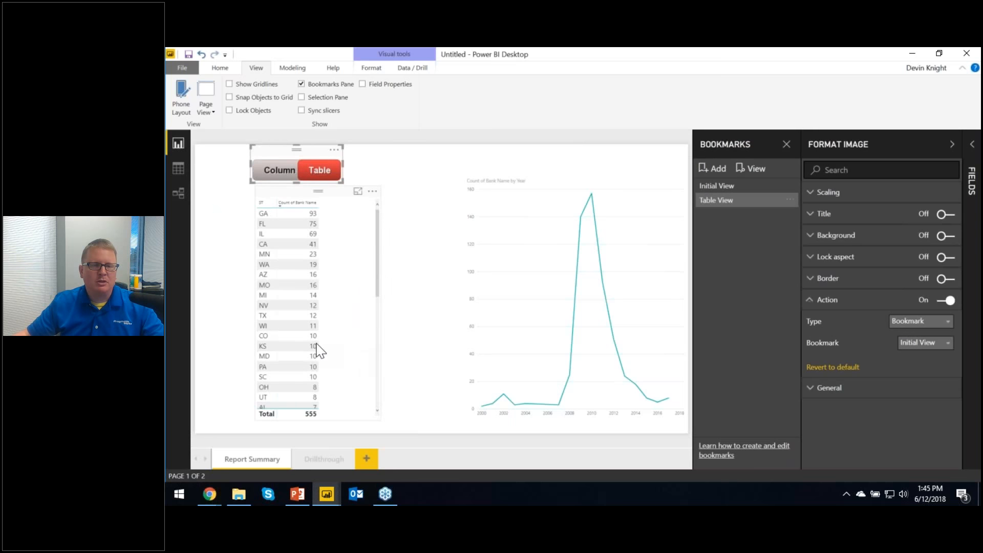
# Step: Switch the report back to the column chart, add a new report page and close the Bookmarks pane
pyautogui.keyDown('ctrl'); pyautogui.click(277, 174); pyautogui.keyUp('ctrl')
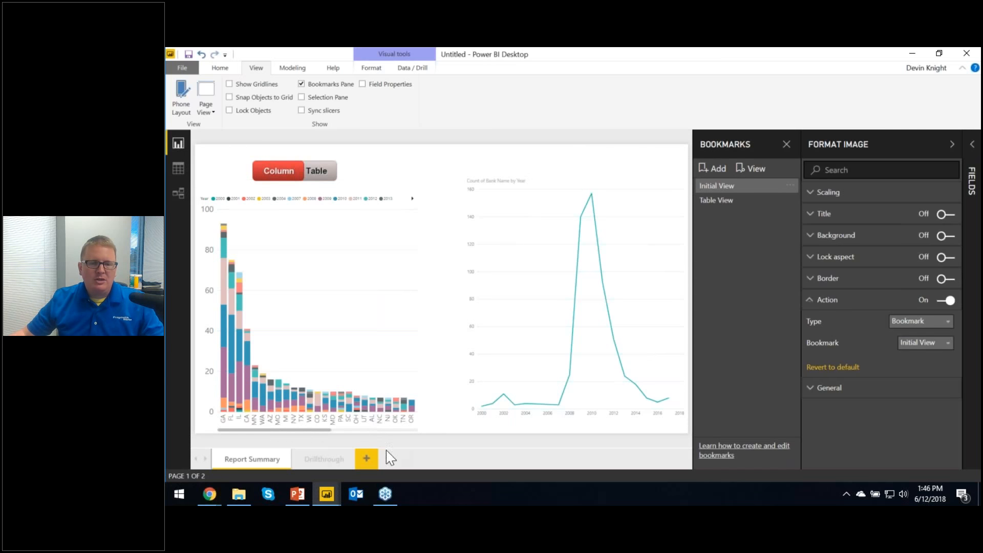
pyautogui.click(367, 457)
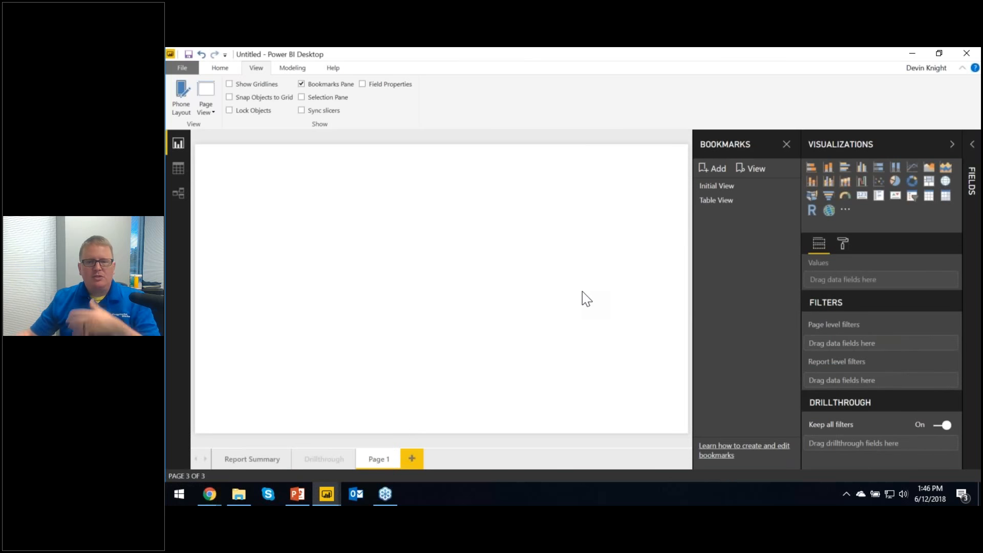
pyautogui.click(786, 143)
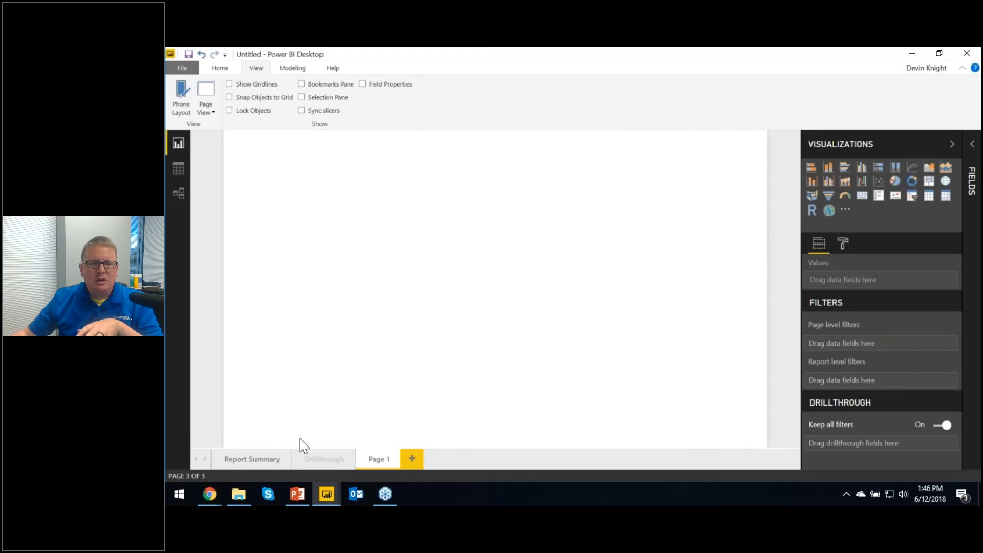
# Step: Return to the Report Summary page and view the default tooltips on the line chart and the column chart
pyautogui.click(274, 453)
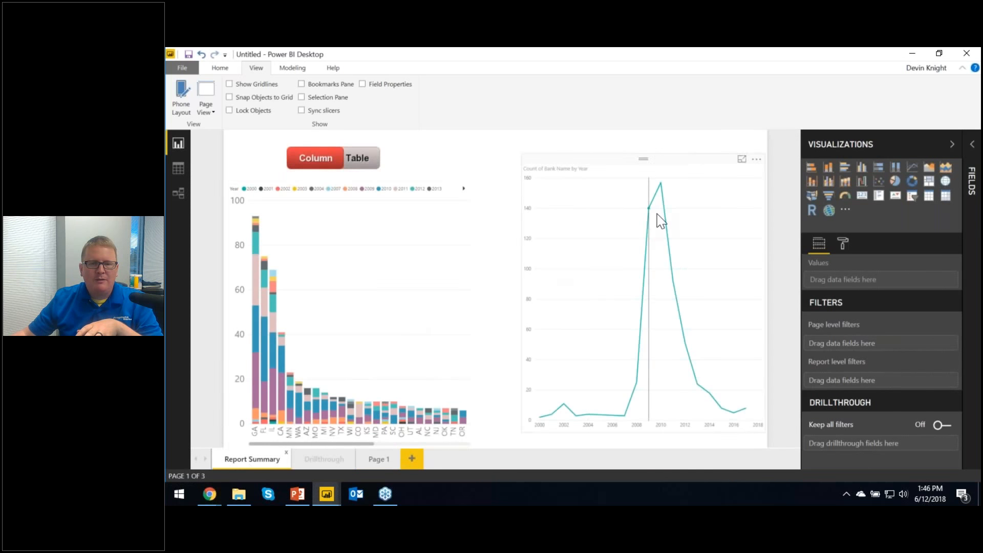
pyautogui.moveTo(664, 191)
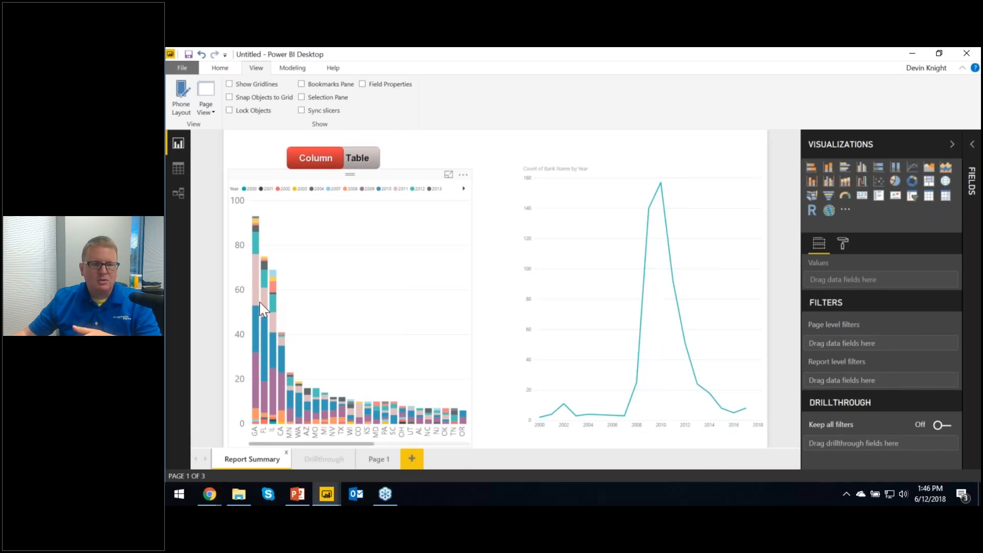
pyautogui.moveTo(270, 307)
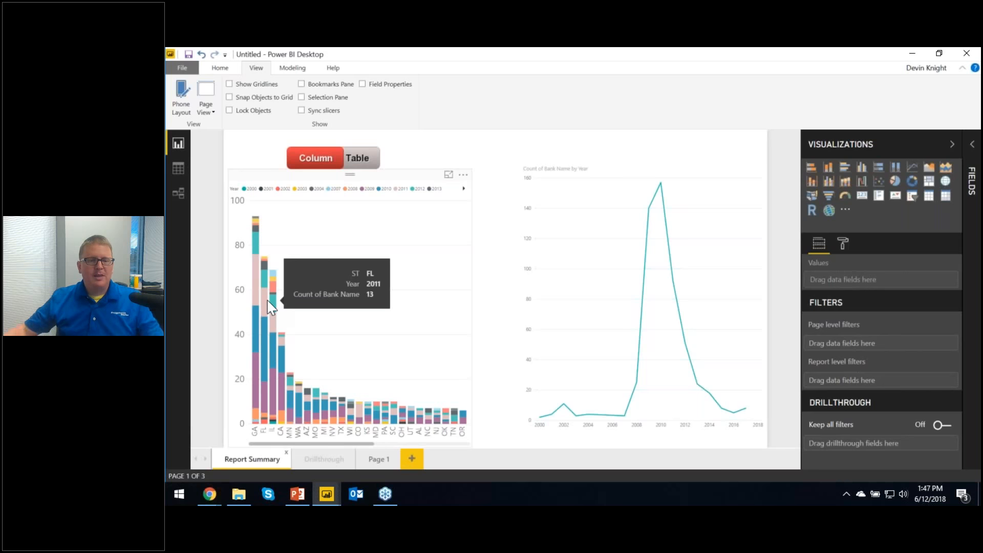
# Step: Rename the new Page 1 as Tooltip
pyautogui.click(378, 459)
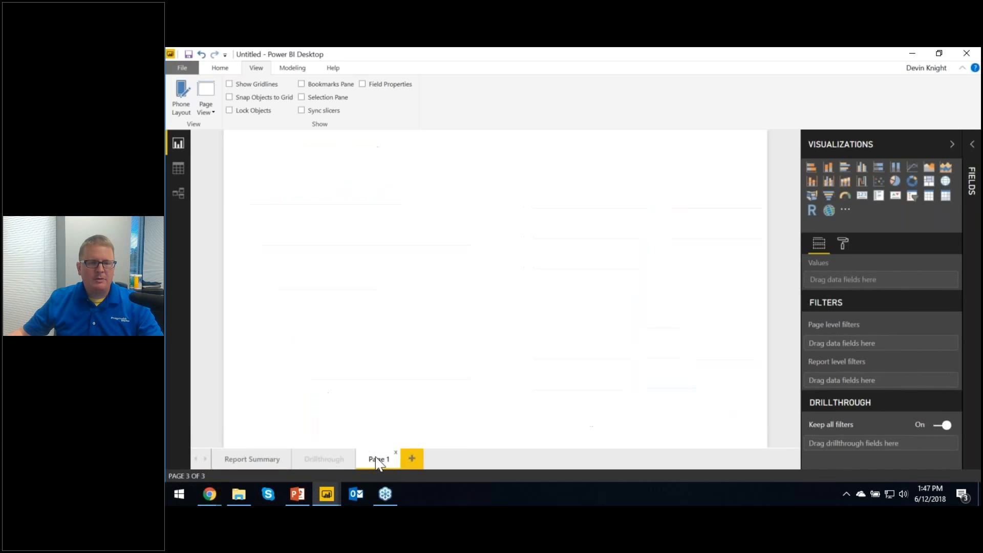
pyautogui.doubleClick(380, 464)
pyautogui.write('Tooltip')
pyautogui.press('Return')
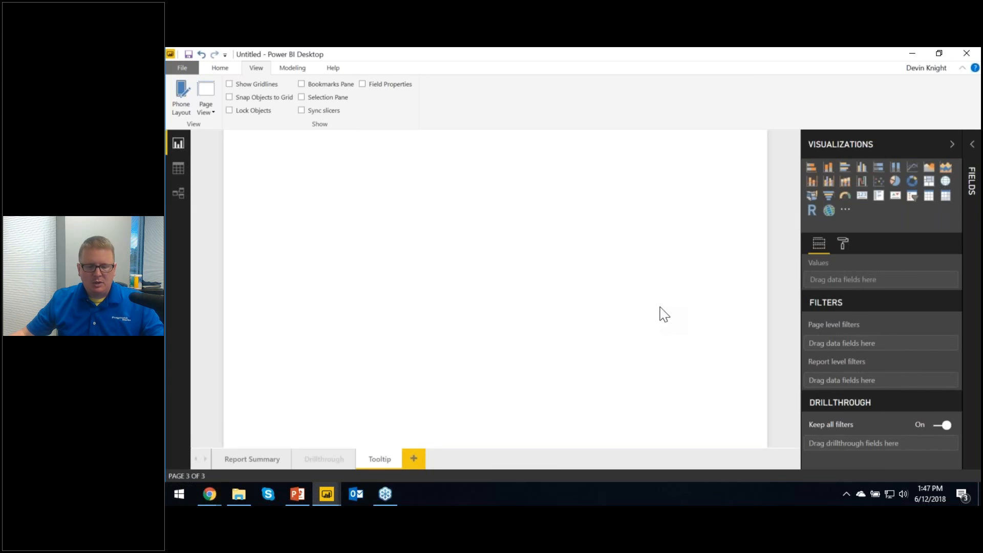
# Step: Check the Tooltip page's Page Information settings and enable the Report page tooltips preview feature in the program options
pyautogui.click(843, 245)
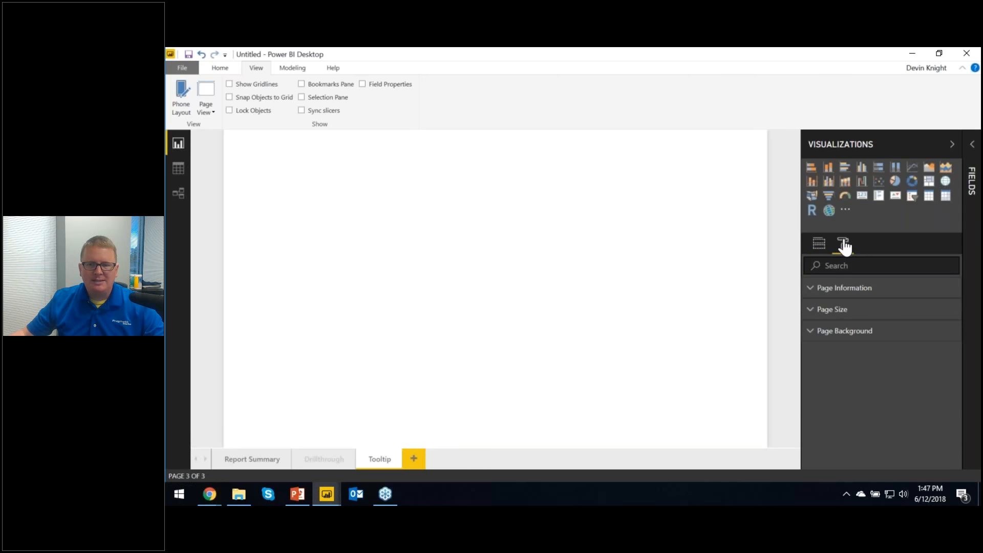
pyautogui.click(813, 289)
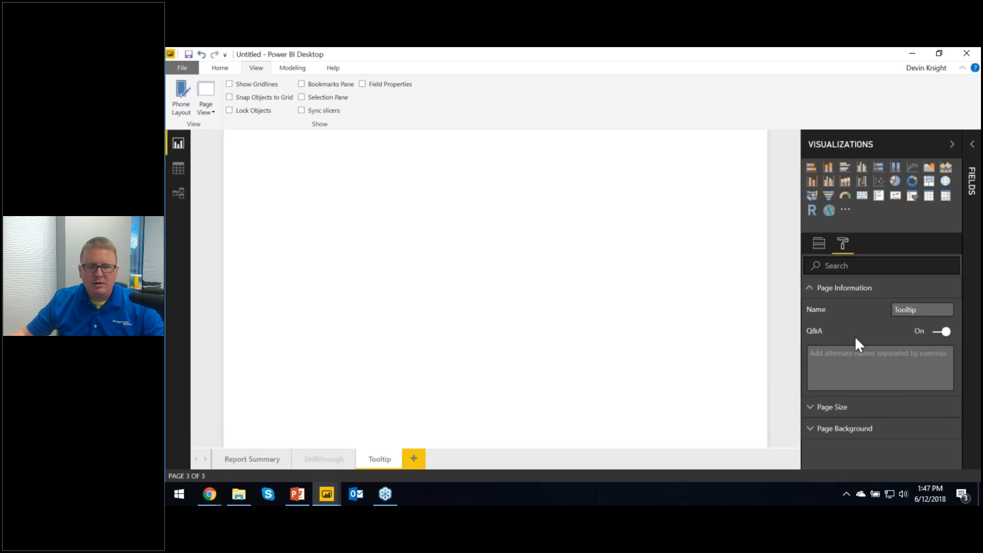
pyautogui.click(182, 66)
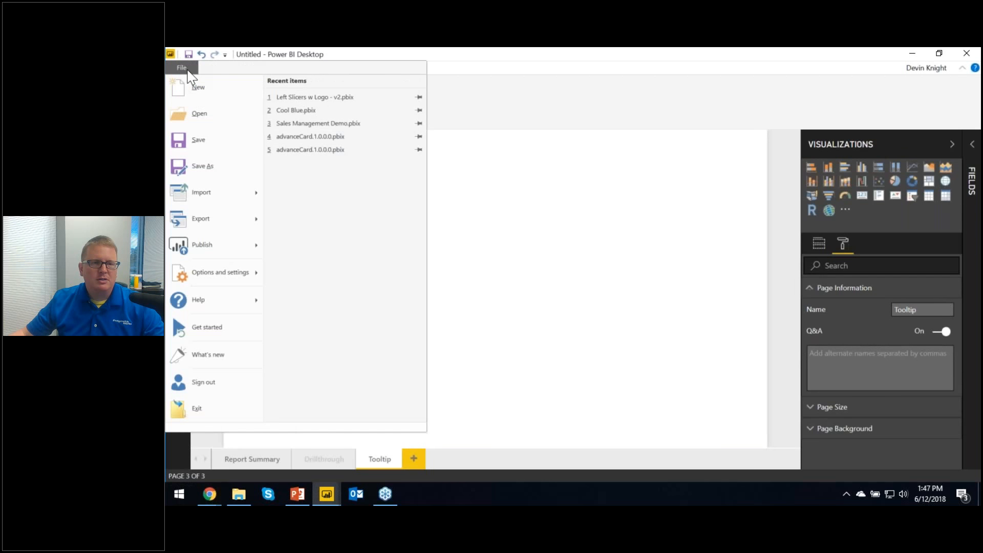
pyautogui.moveTo(218, 278)
pyautogui.click(314, 105)
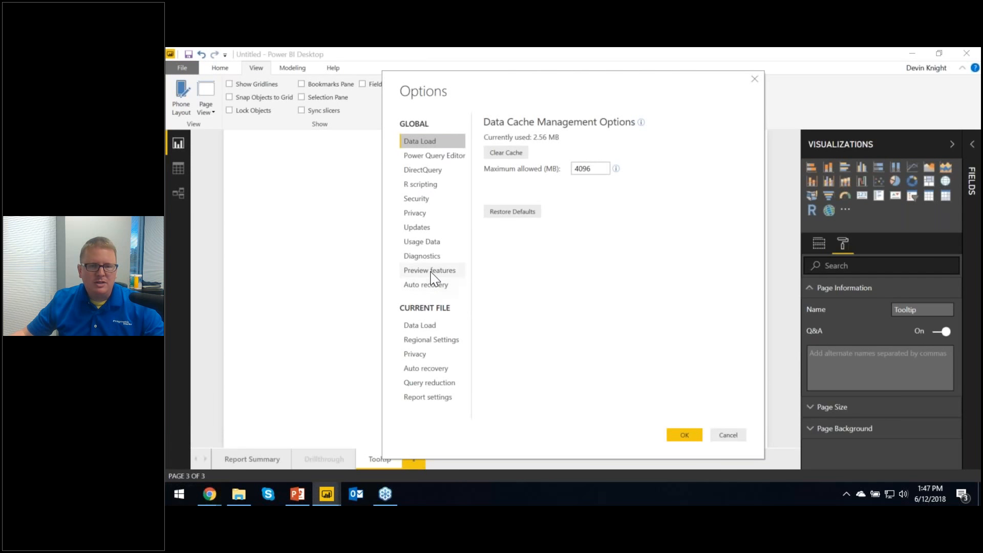
pyautogui.click(432, 274)
pyautogui.click(487, 167)
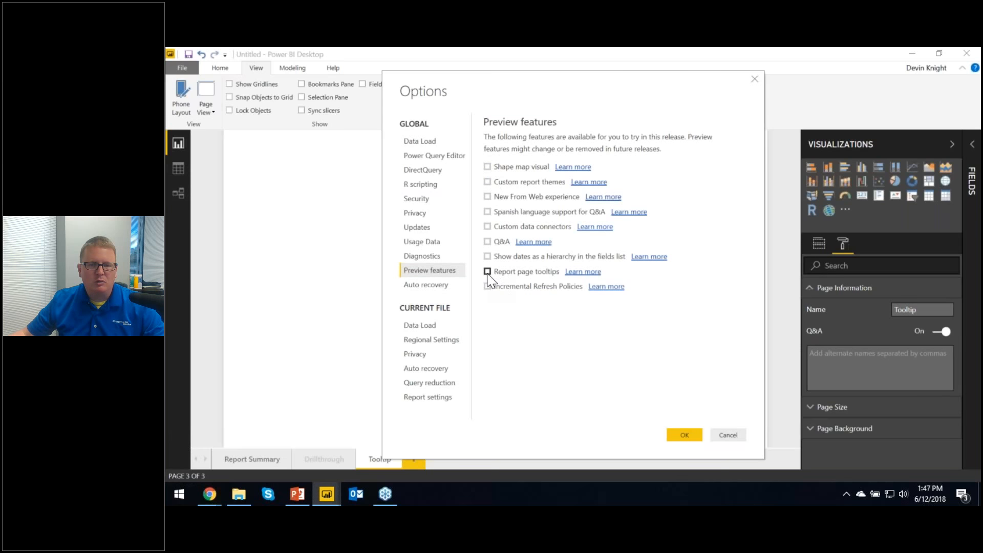
pyautogui.click(673, 436)
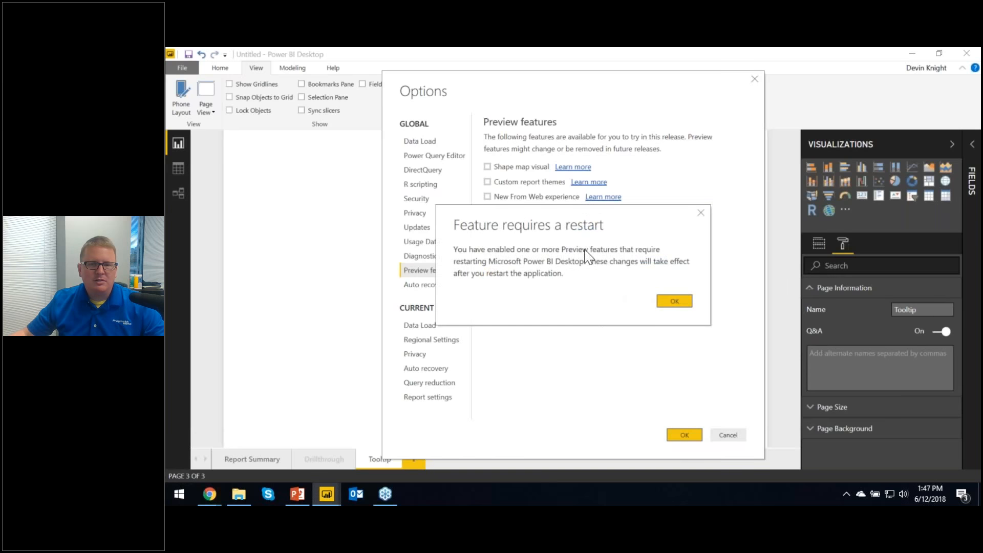
pyautogui.click(675, 302)
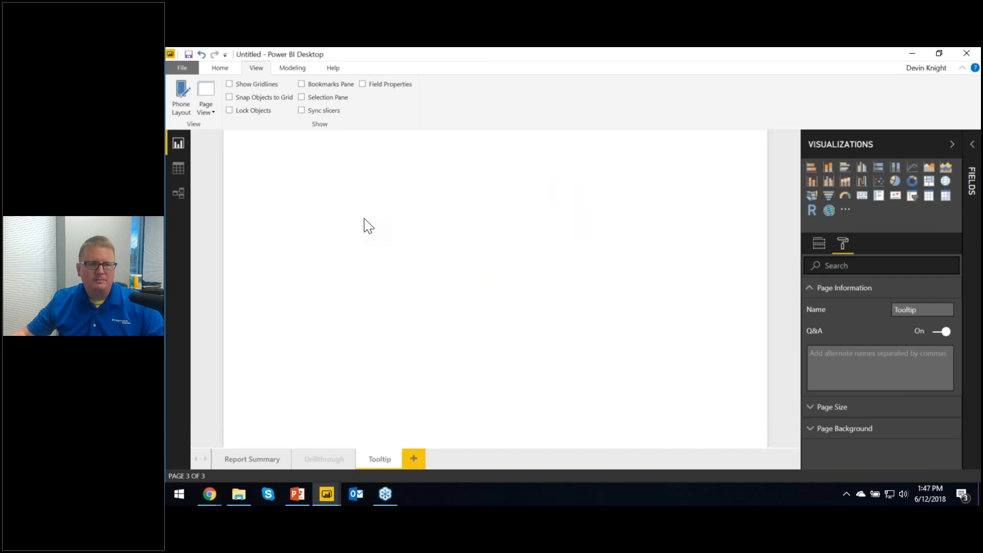
# Step: Save the report to the Desktop as 24hop
pyautogui.click(191, 54)
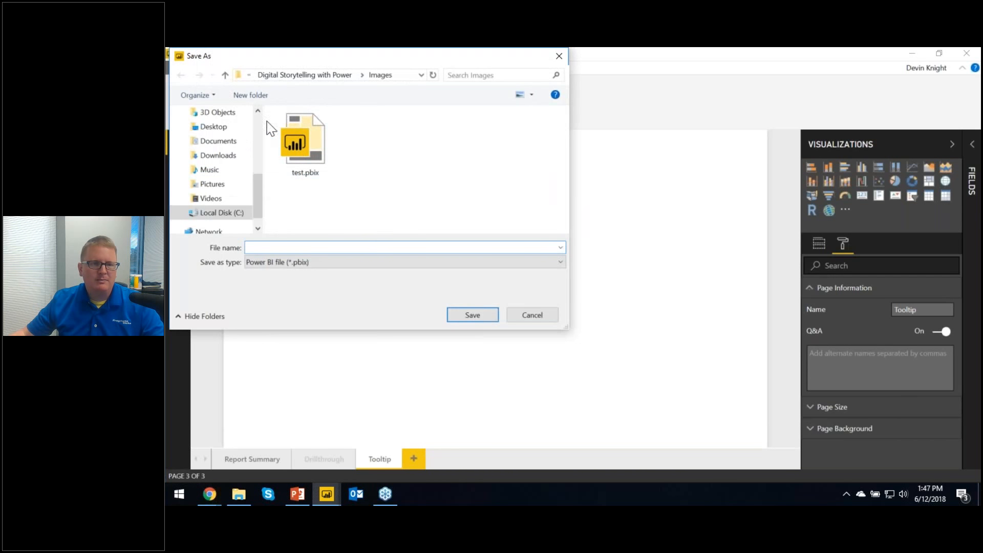
pyautogui.click(215, 127)
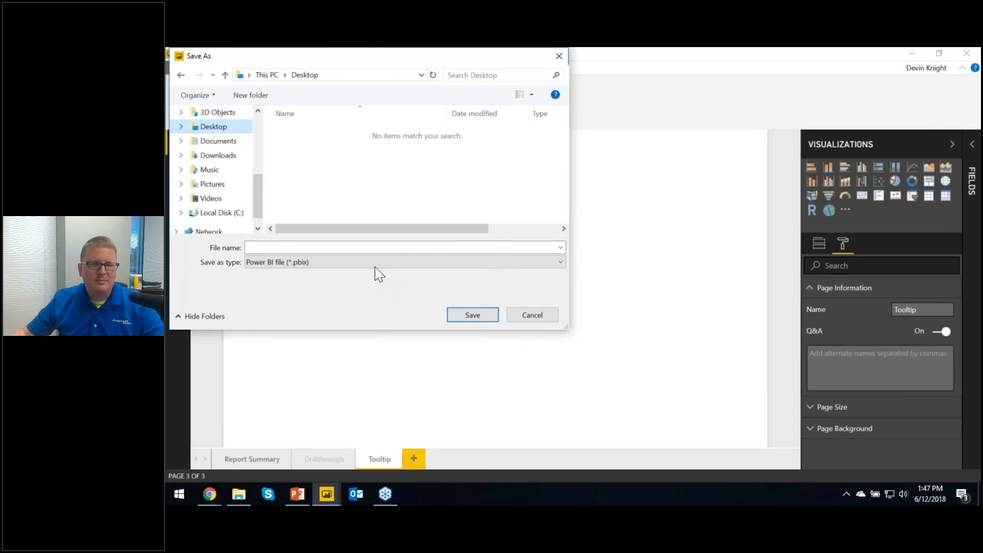
pyautogui.click(371, 248)
pyautogui.write('24hop')
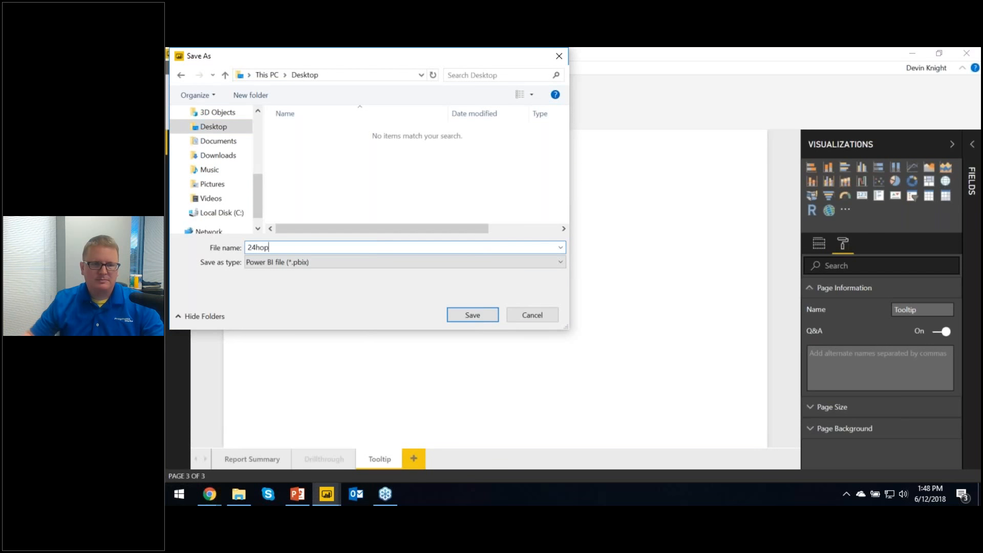
pyautogui.press('Return')
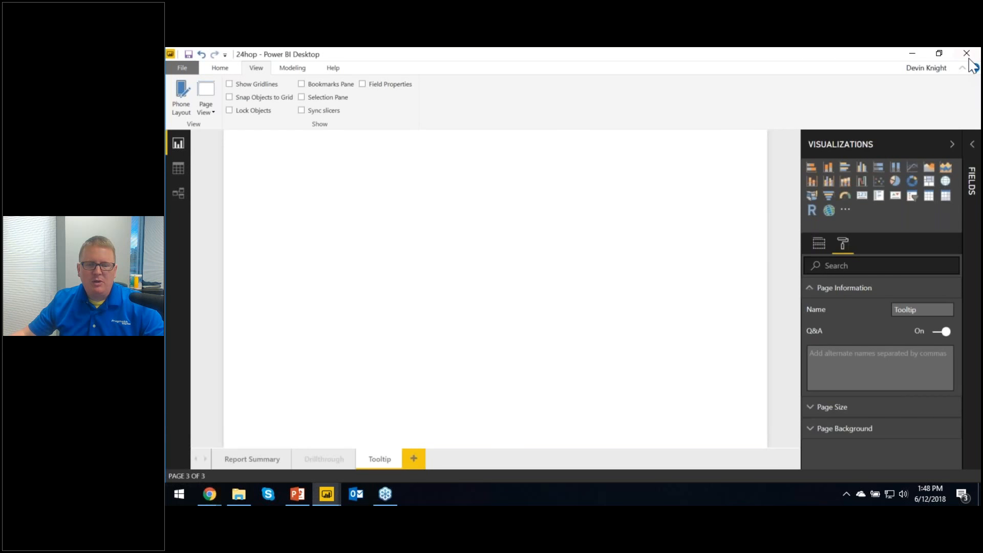
# Step: Restart Power BI Desktop by closing and reopening the 24hop report
pyautogui.click(967, 54)
pyautogui.doubleClick(196, 144)
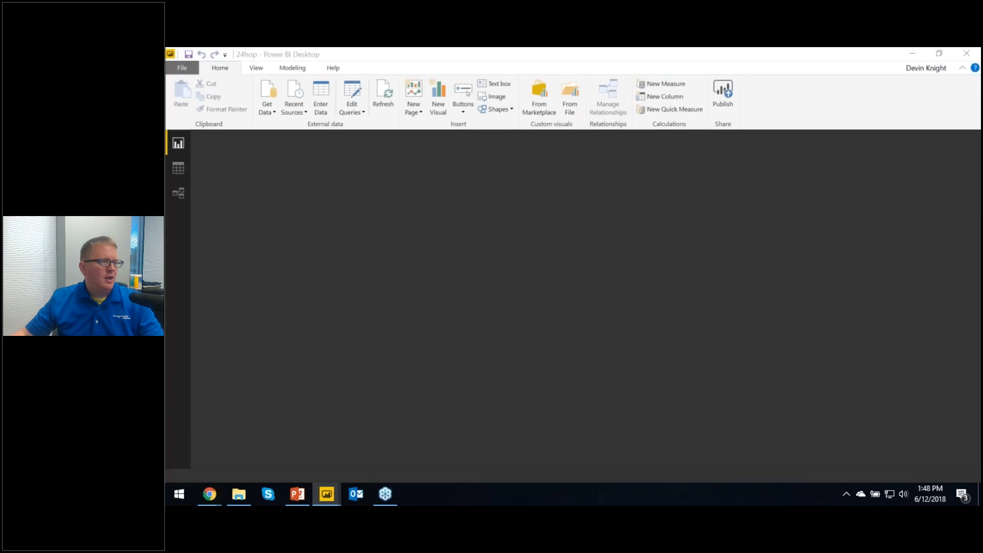
pyautogui.moveTo(166, 58); pyautogui.dragTo(680, 156)
pyautogui.doubleClick(705, 144)
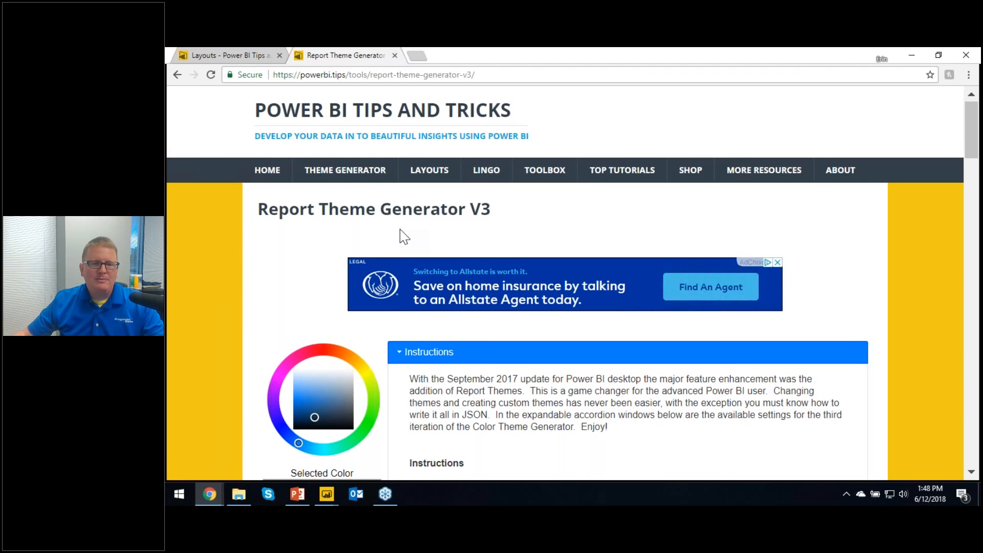
# Step: Examine the instructions and visual setting sections of the Report Theme Generator V3 web page in Chrome
pyautogui.scroll(-10, 403, 237)
pyautogui.scroll(3, 403, 237)
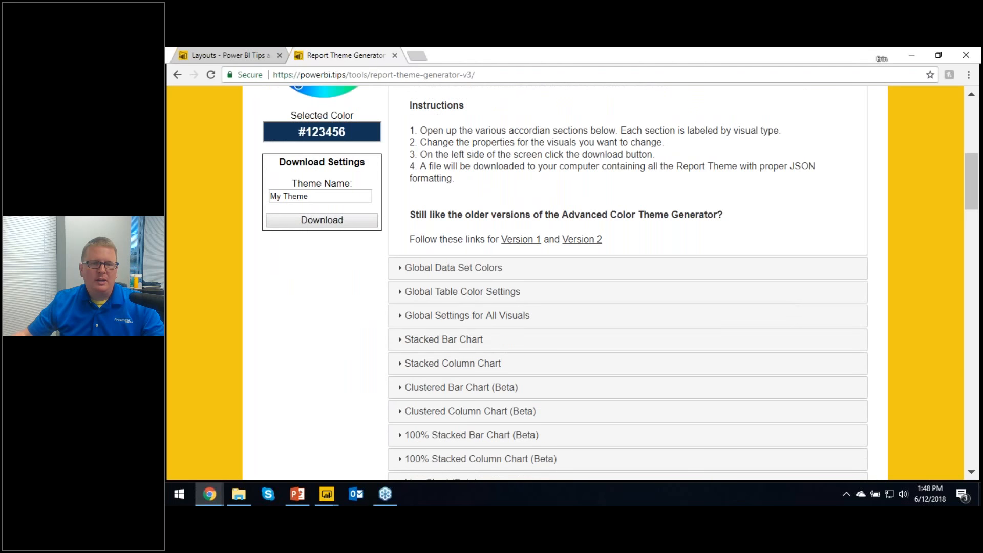
pyautogui.scroll(1, 402, 233)
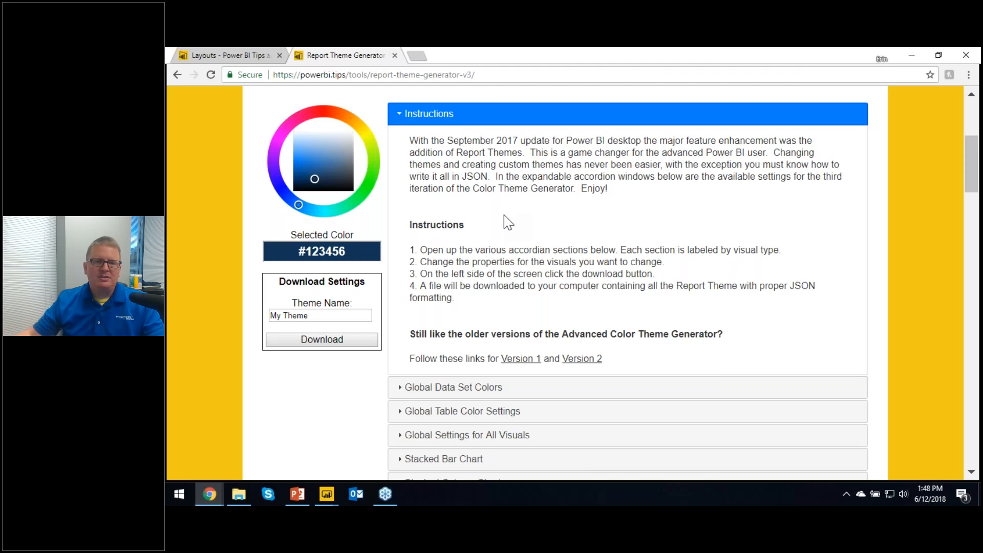
pyautogui.scroll(-2, 472, 384)
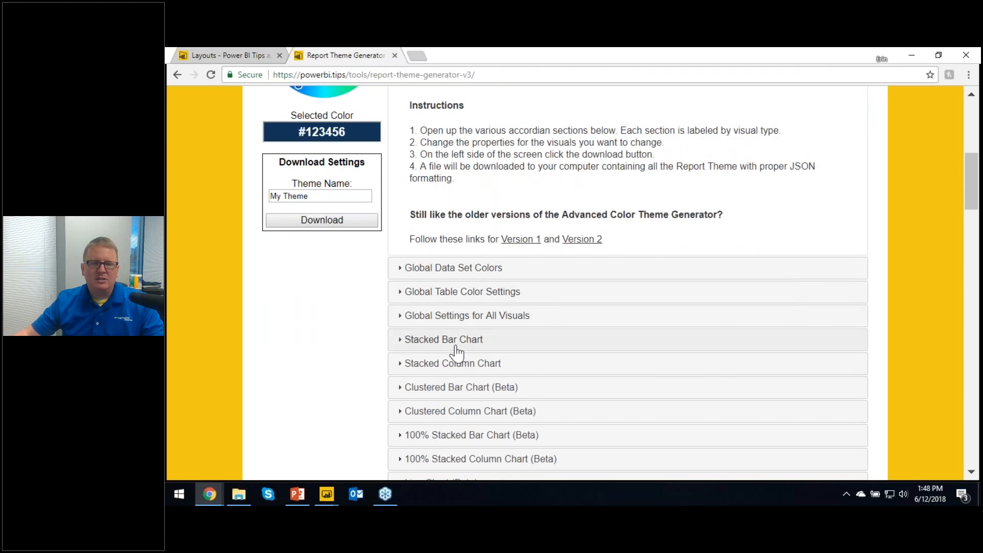
pyautogui.scroll(1, 407, 308)
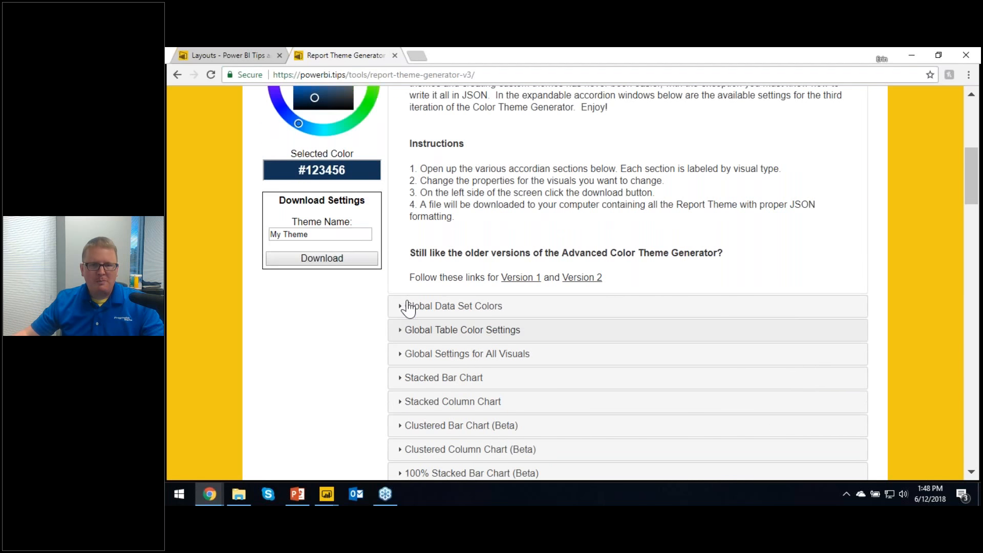
pyautogui.scroll(3, 408, 309)
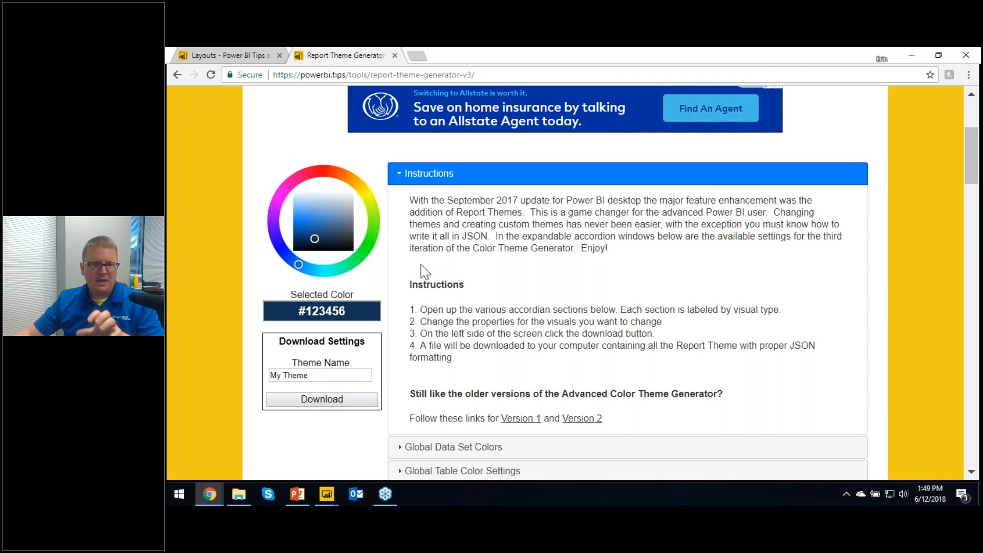
# Step: Browse the downloadable report layouts on the PowerBI.tips Layouts web page
pyautogui.click(247, 56)
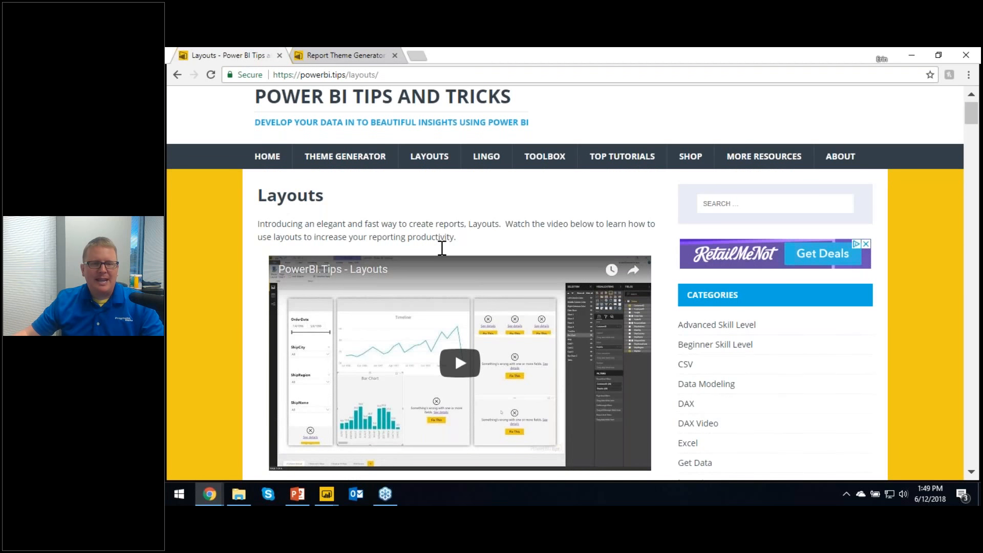
pyautogui.scroll(-4, 442, 248)
pyautogui.scroll(-5, 416, 266)
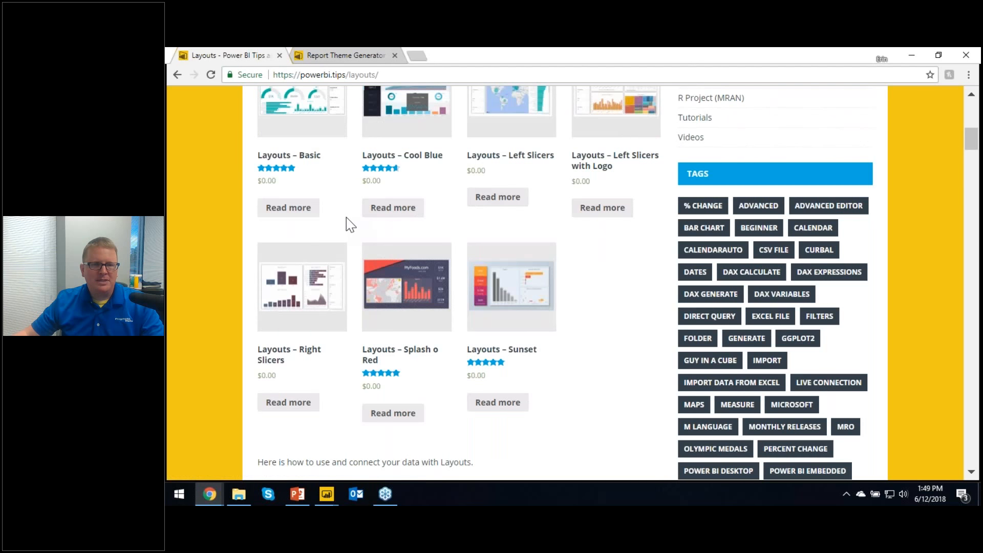
pyautogui.scroll(1, 347, 220)
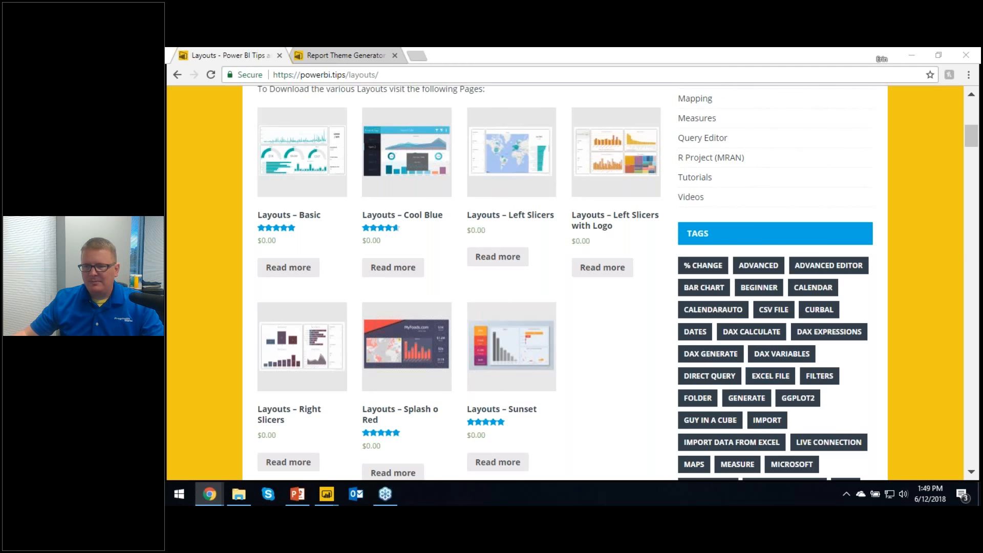
# Step: Switch to the Sunset layout demo in Power BI Desktop and show the Overview page's Page Background settings
pyautogui.hotkey('alt', 'Tab')
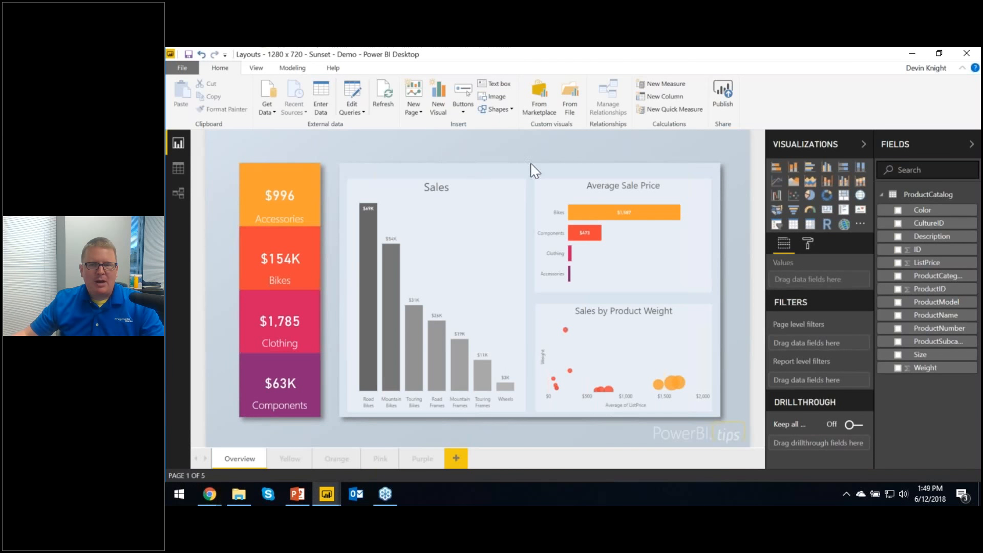
pyautogui.click(808, 244)
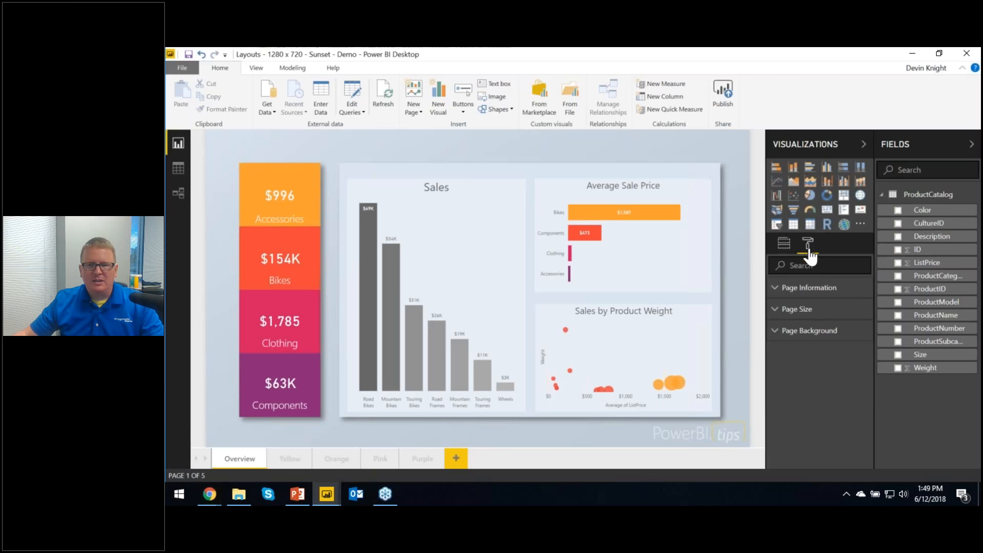
pyautogui.click(791, 333)
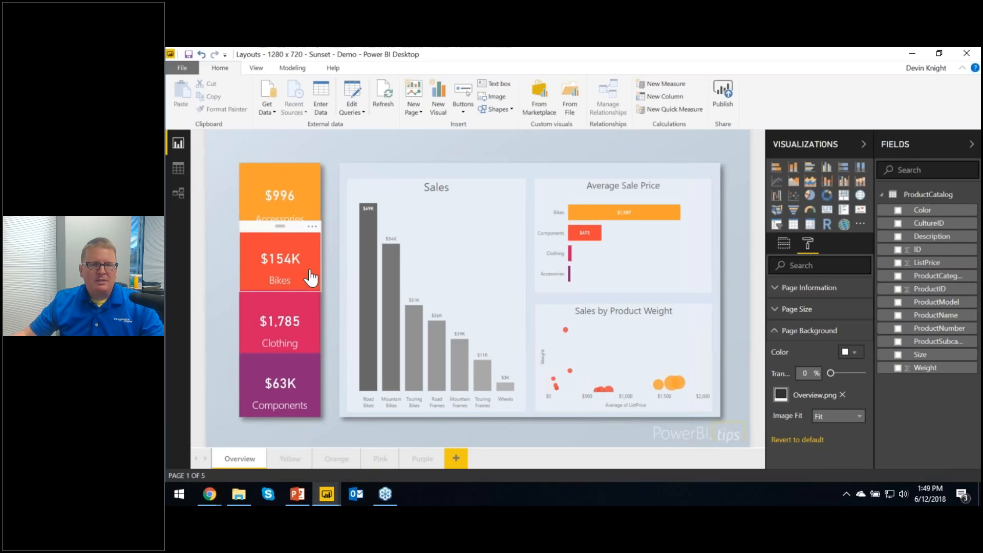
# Step: Follow the Accessories, Bikes and Clothing tiles in turn to view their Yellow, Orange and Pink pages
pyautogui.keyDown('ctrl'); pyautogui.click(262, 195); pyautogui.keyUp('ctrl')
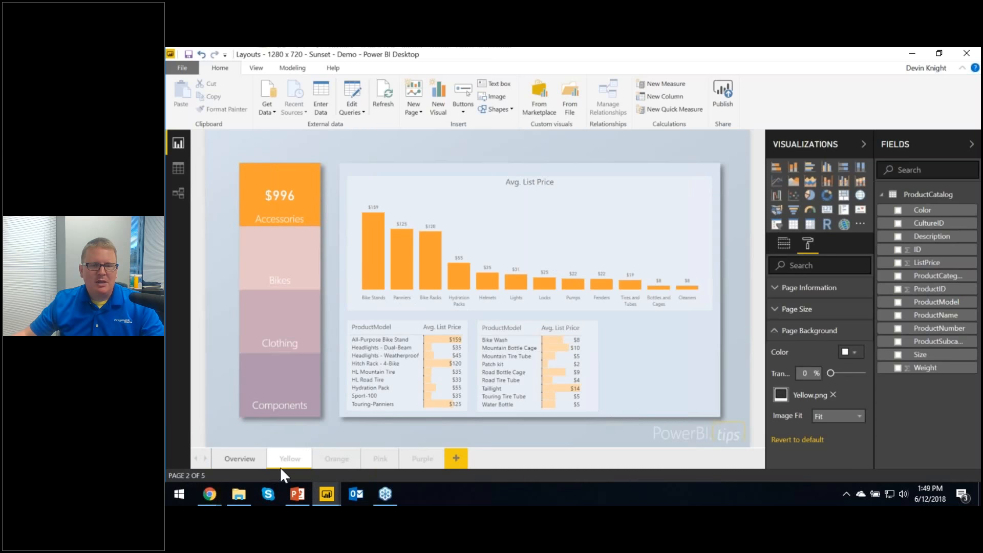
pyautogui.keyDown('ctrl'); pyautogui.click(318, 267); pyautogui.keyUp('ctrl')
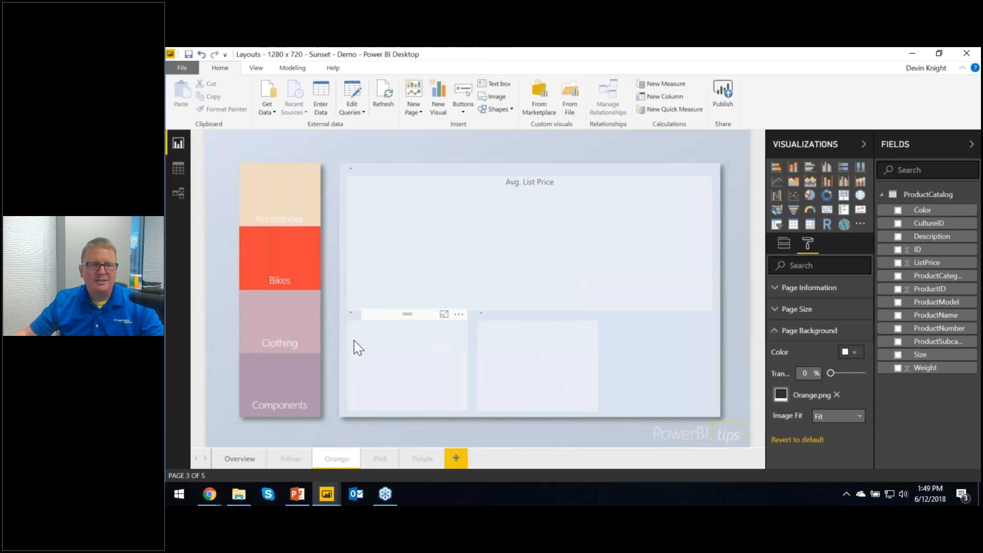
pyautogui.keyDown('ctrl'); pyautogui.click(252, 337); pyautogui.keyUp('ctrl')
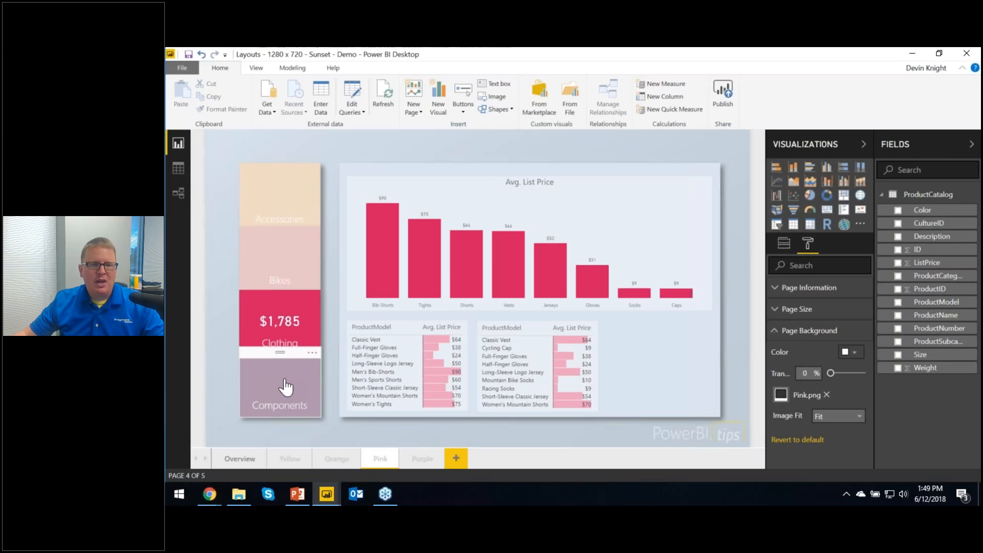
# Step: View the Purple page through the Components tile and close the Sunset demo report without saving
pyautogui.keyDown('ctrl'); pyautogui.click(286, 388); pyautogui.keyUp('ctrl')
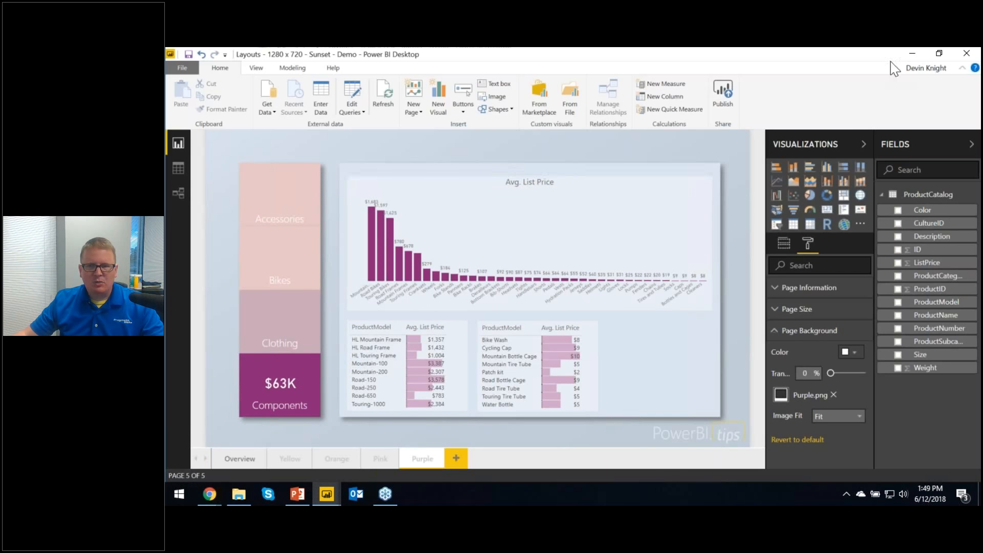
pyautogui.click(967, 55)
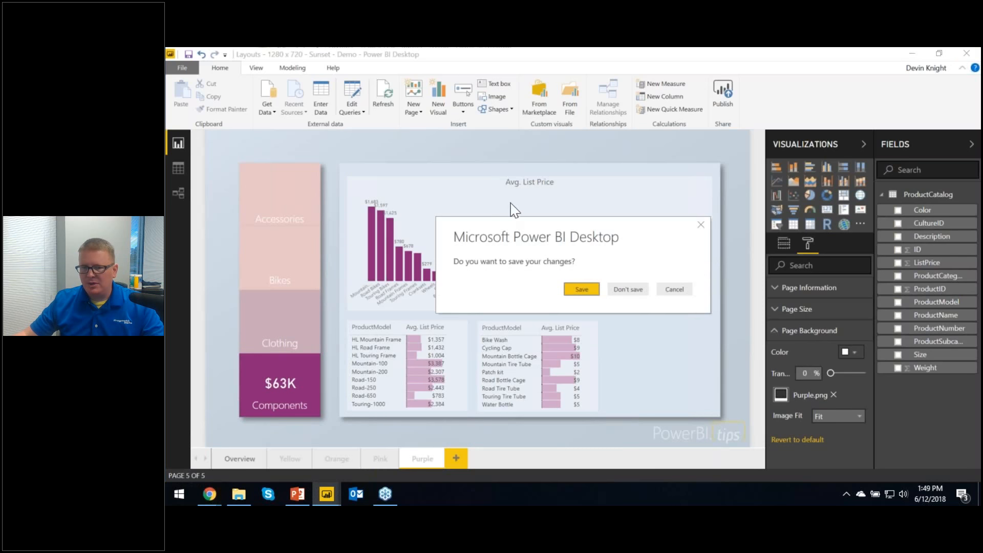
pyautogui.click(633, 290)
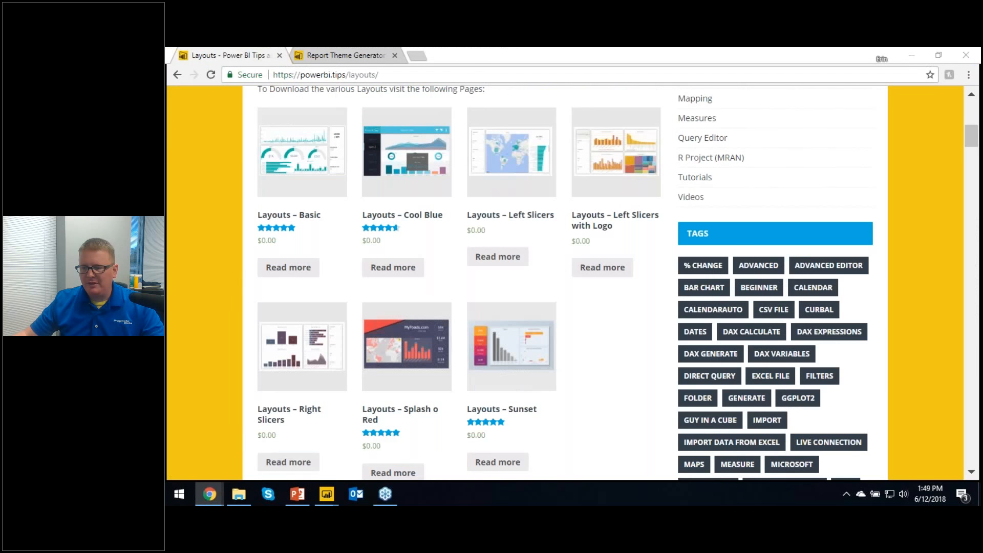
# Step: Browse the Cool Blue report's pages through its Item navigation and show Page 4's Page Background settings
pyautogui.moveTo(981, 91); pyautogui.dragTo(548, 50)
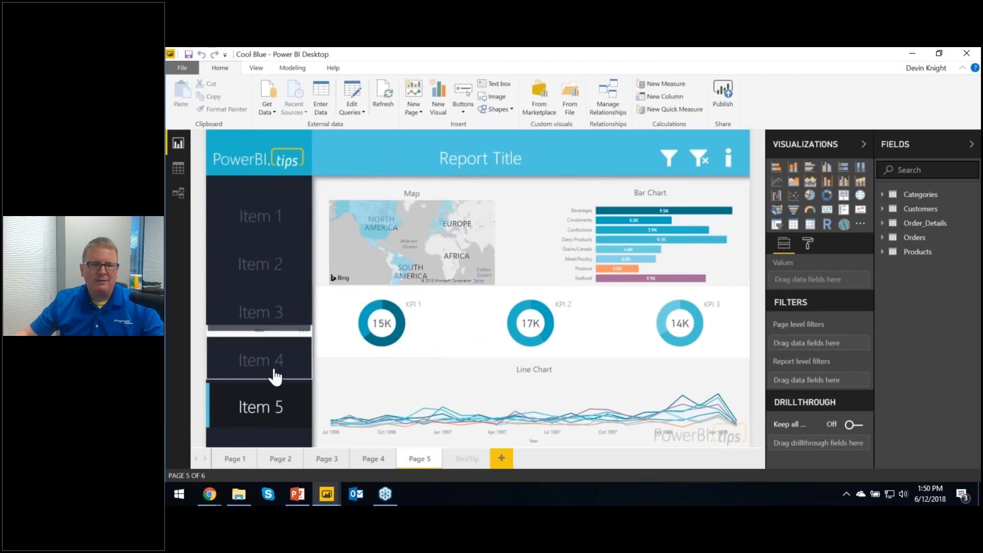
pyautogui.click(268, 272)
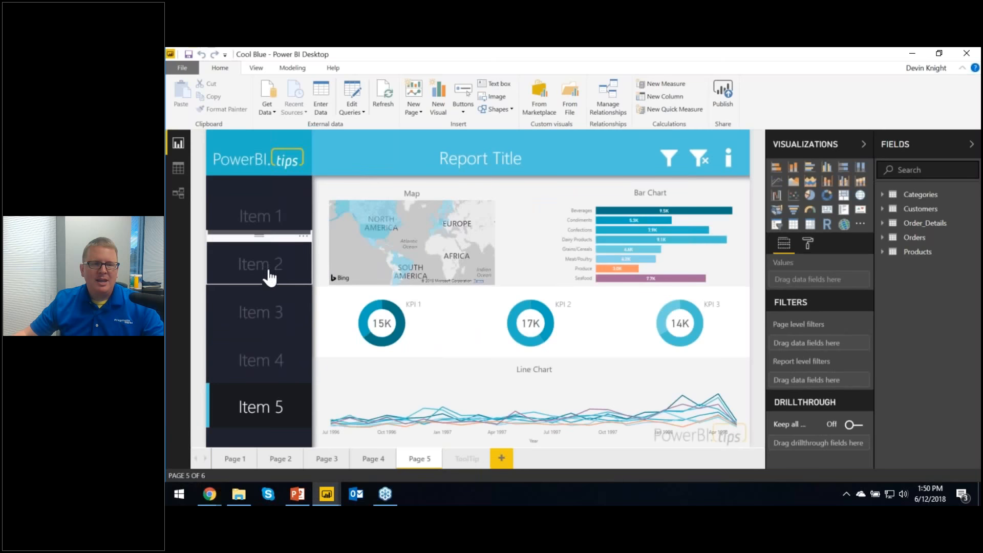
pyautogui.keyDown('ctrl'); pyautogui.click(266, 312); pyautogui.keyUp('ctrl')
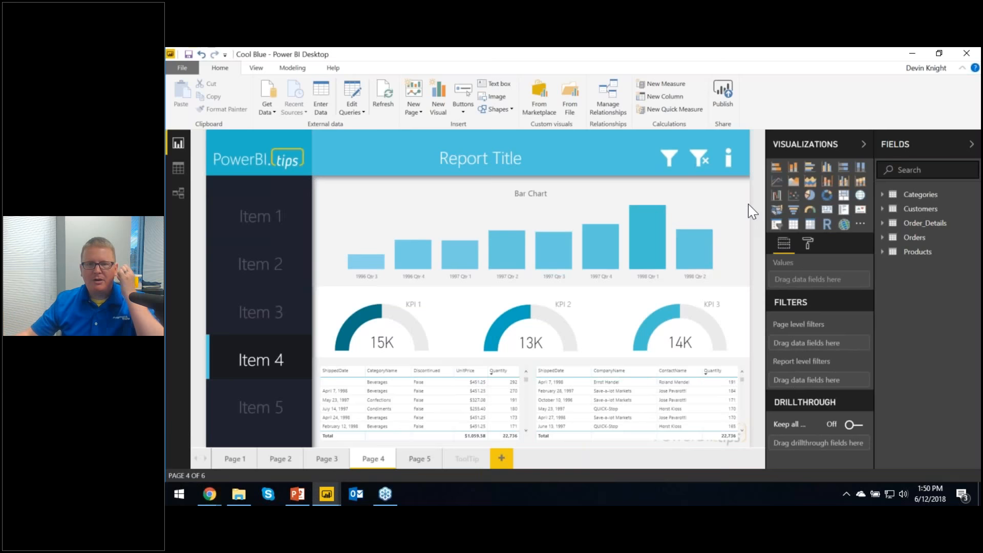
pyautogui.click(808, 243)
pyautogui.click(794, 331)
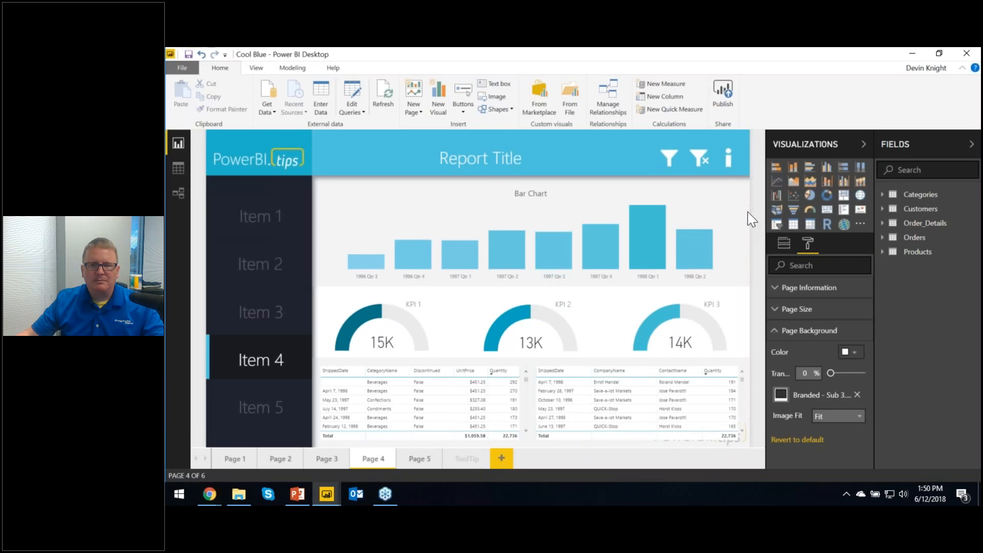
# Step: Close the Cool Blue report without saving and switch to the 24hop report in Power BI Desktop
pyautogui.click(966, 54)
pyautogui.click(650, 293)
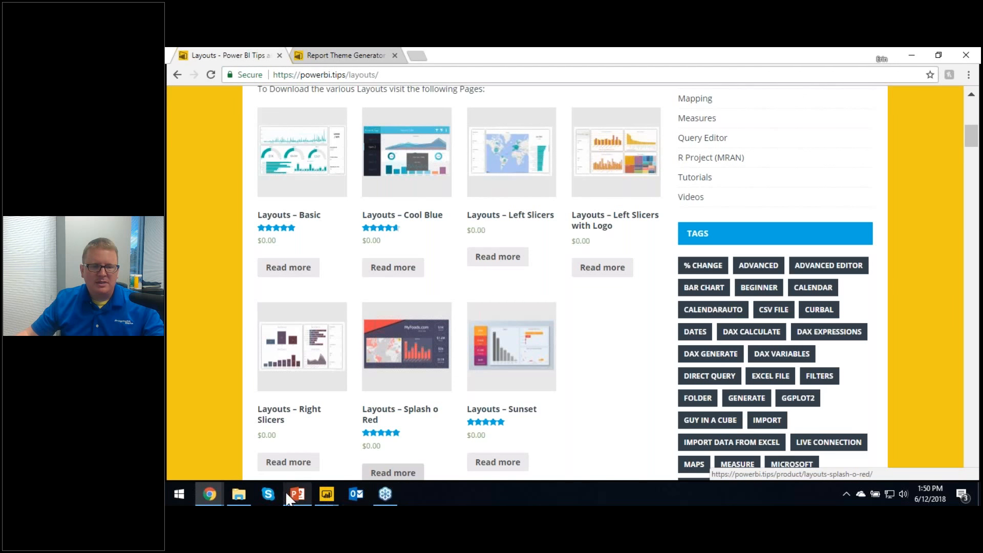
pyautogui.moveTo(326, 496)
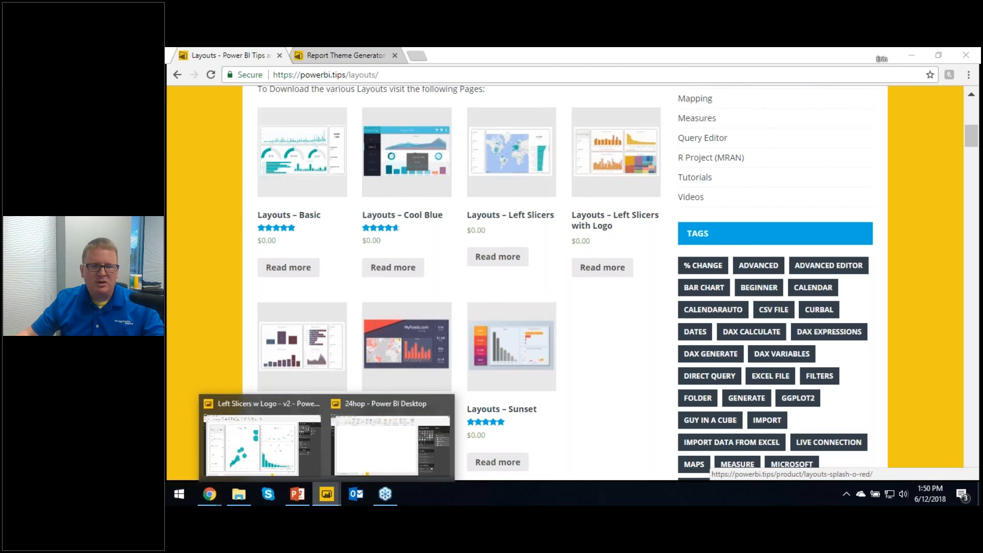
pyautogui.click(384, 454)
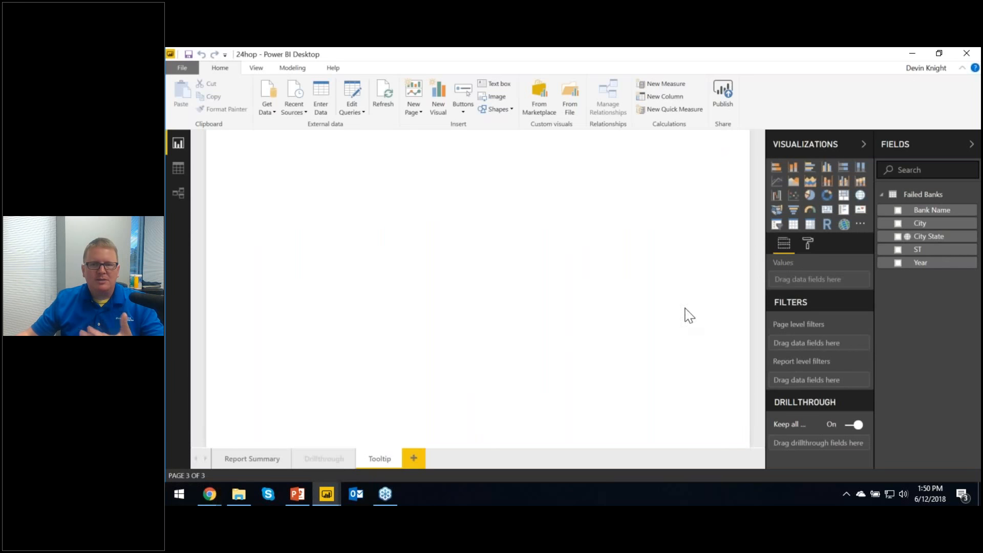
# Step: Turn on the Tooltip setting in the Tooltip page's Page Information
pyautogui.click(809, 245)
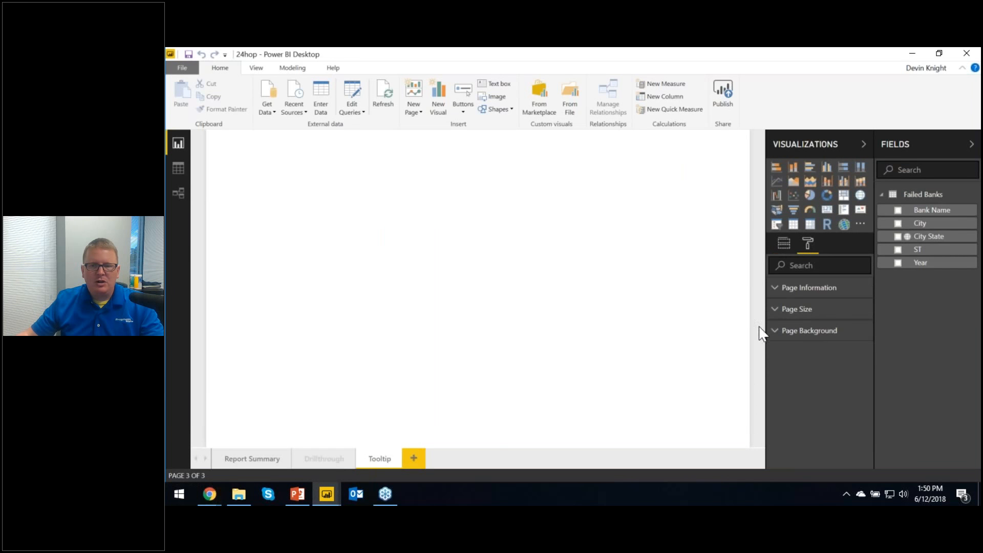
pyautogui.click(776, 293)
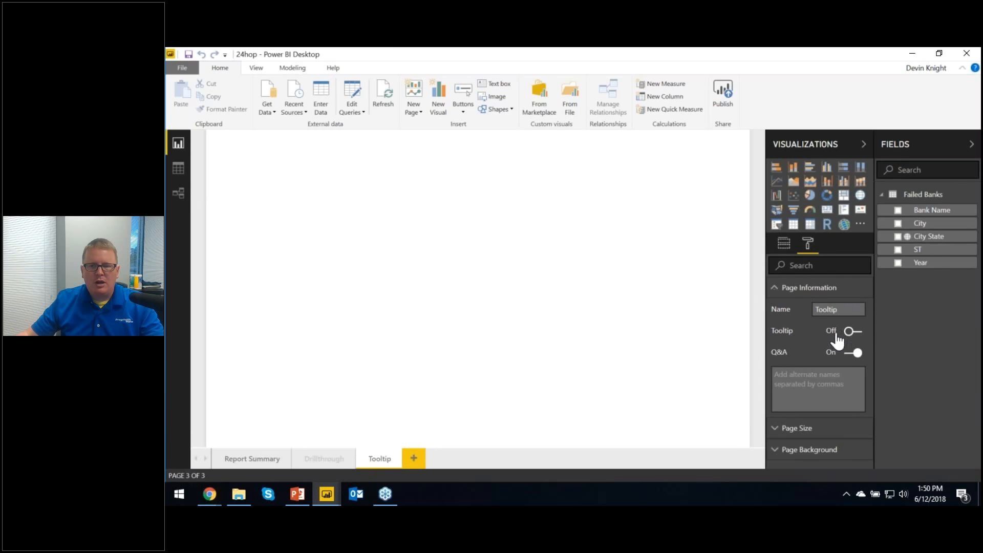
pyautogui.click(849, 332)
pyautogui.click(772, 290)
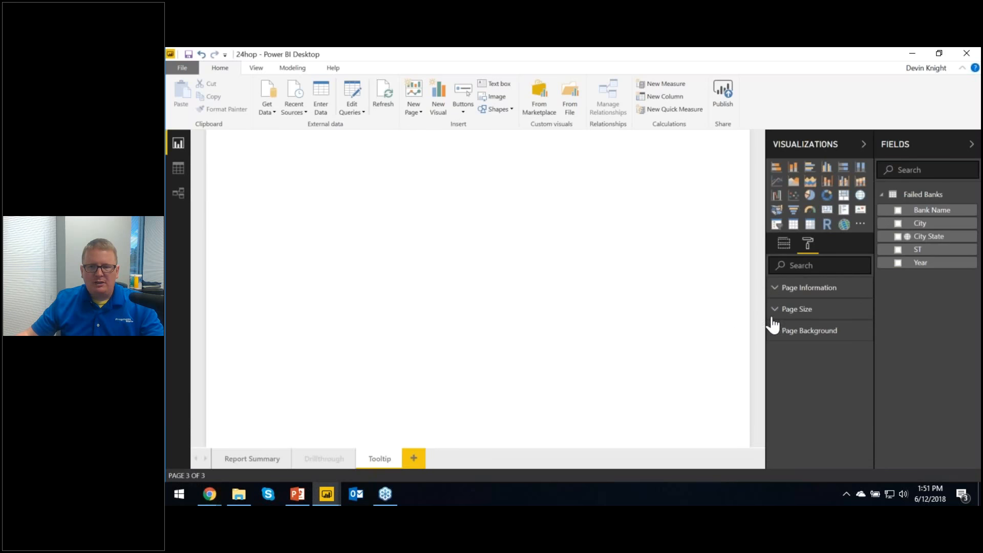
# Step: Set the Tooltip page's size type to Tooltip
pyautogui.click(776, 311)
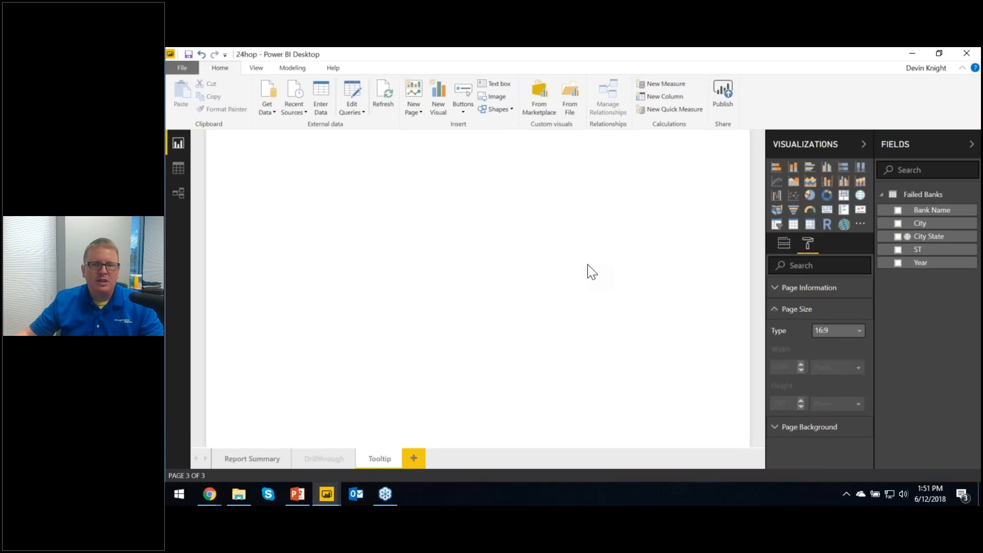
pyautogui.click(833, 334)
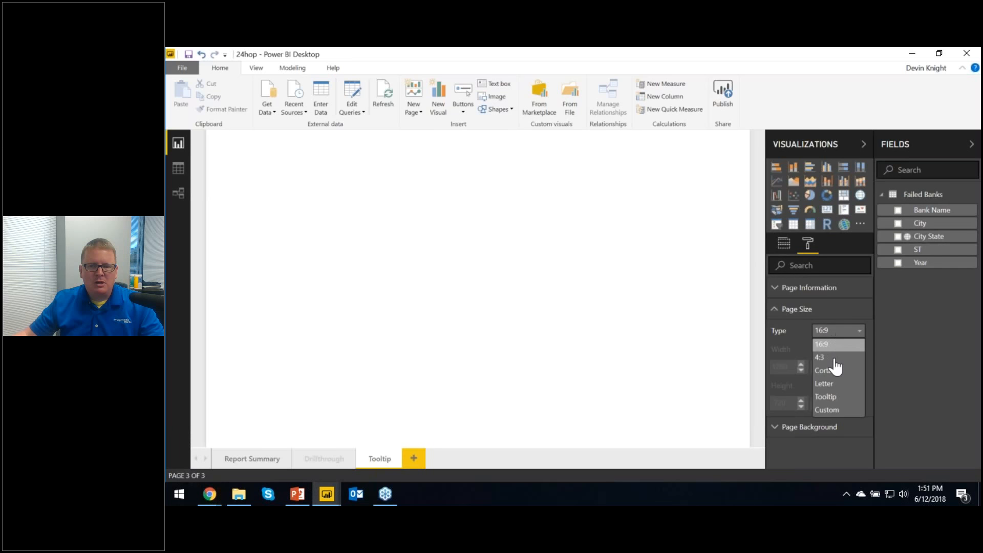
pyautogui.click(834, 397)
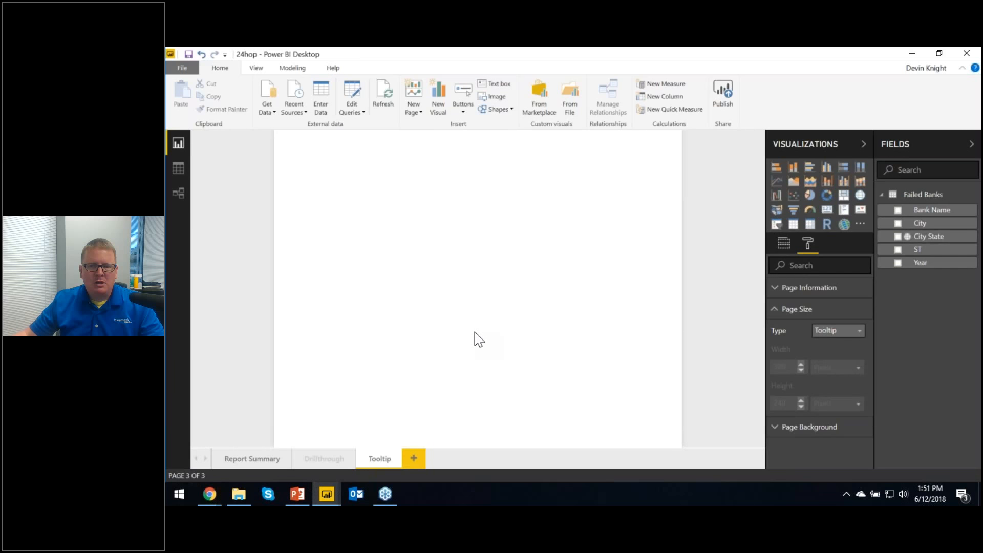
# Step: Preview the Tooltip page at Actual Size and return to the enlarged fitted page view
pyautogui.click(256, 67)
pyautogui.click(205, 109)
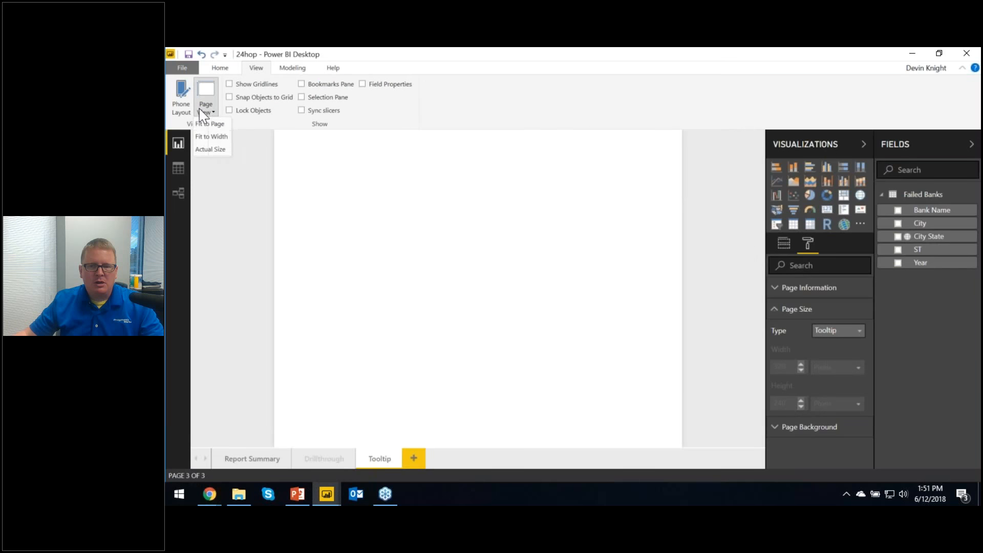
pyautogui.click(211, 149)
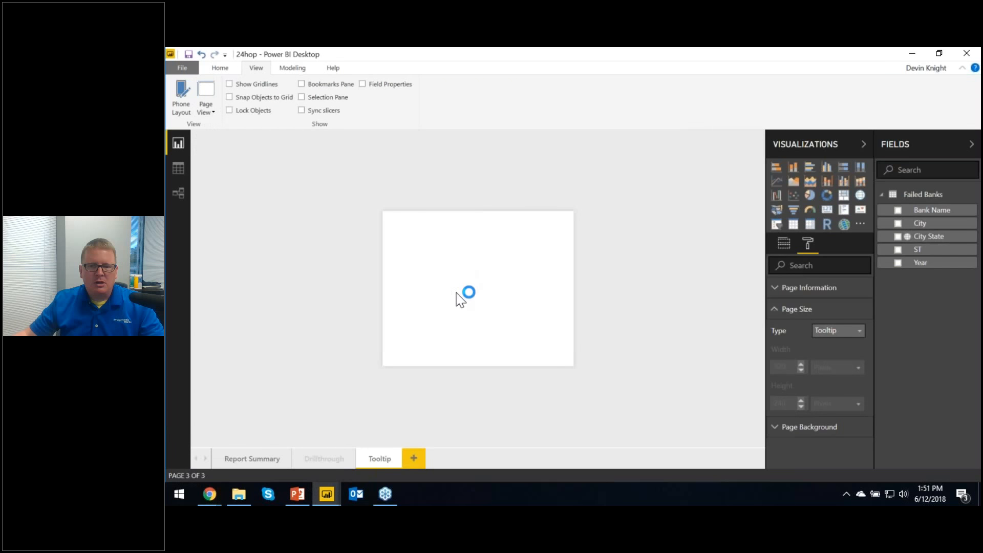
pyautogui.click(207, 108)
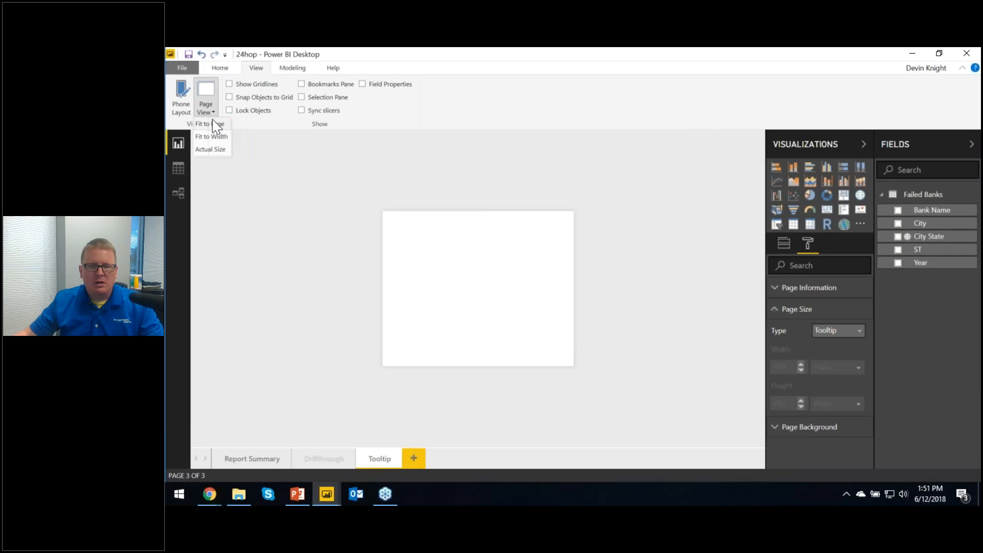
pyautogui.click(216, 151)
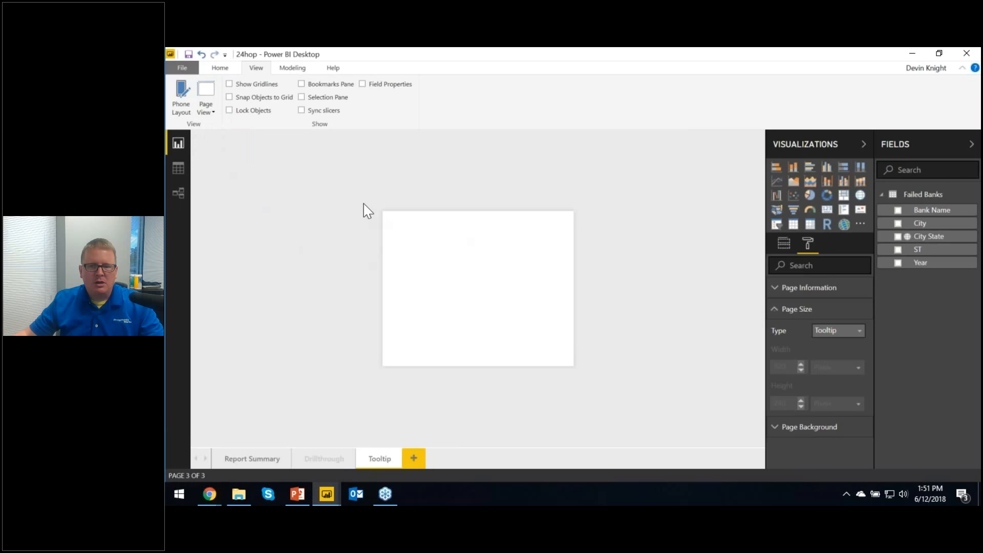
pyautogui.click(203, 113)
pyautogui.click(209, 137)
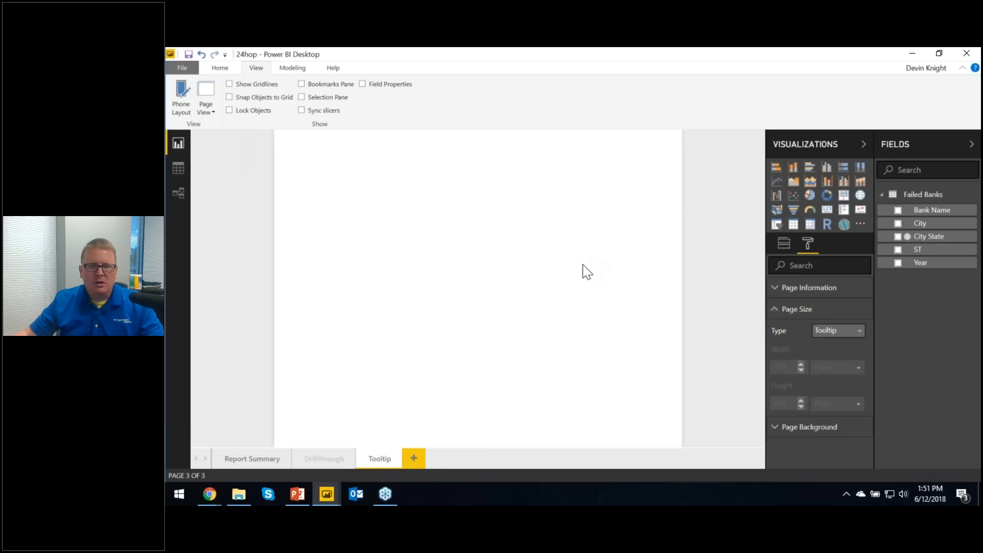
# Step: Add a map with City State as location and the count of Bank Name as size, filling the Tooltip page's right half
pyautogui.click(860, 197)
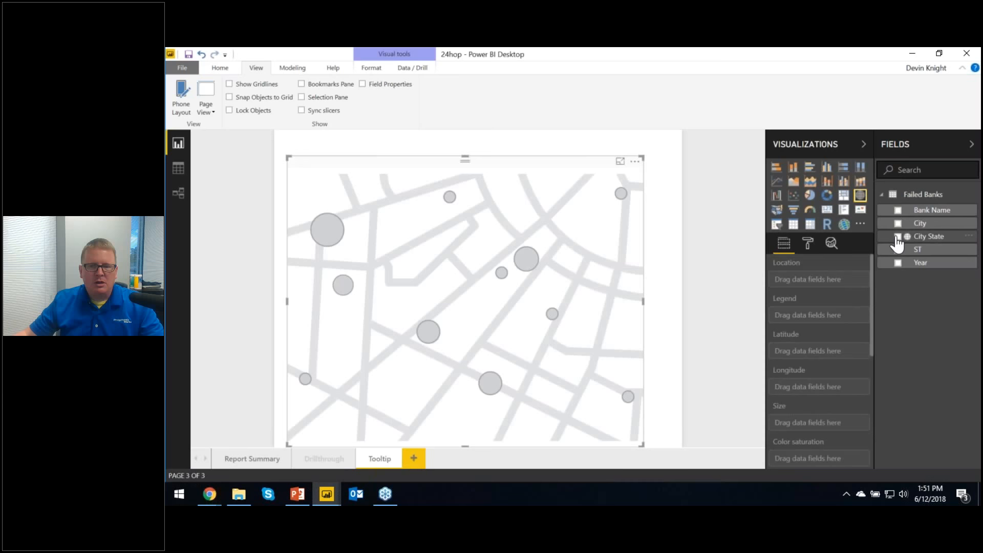
pyautogui.click(897, 236)
pyautogui.moveTo(931, 210); pyautogui.dragTo(819, 429)
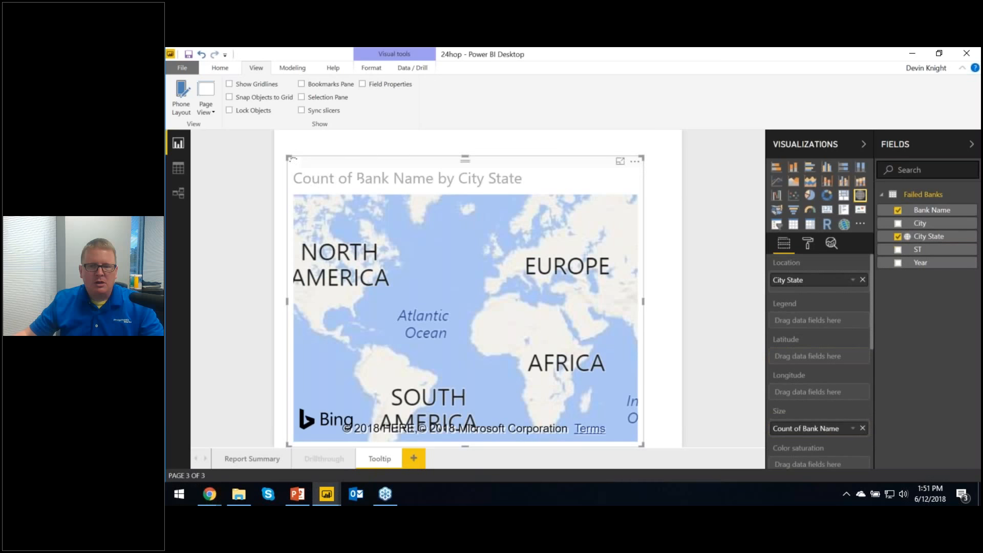
pyautogui.moveTo(287, 158); pyautogui.dragTo(535, 155)
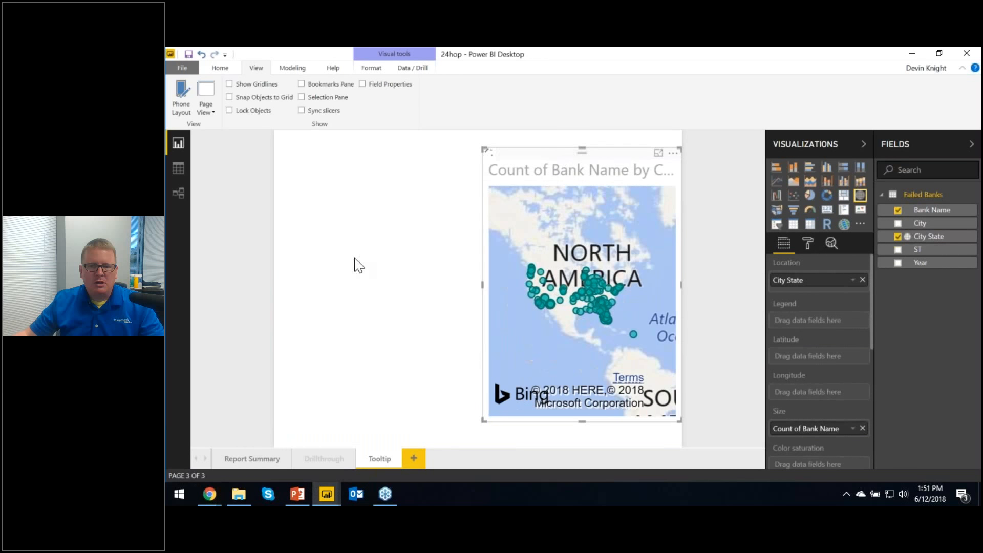
# Step: Set the Tooltip page's background color to gray
pyautogui.click(404, 261)
pyautogui.click(806, 244)
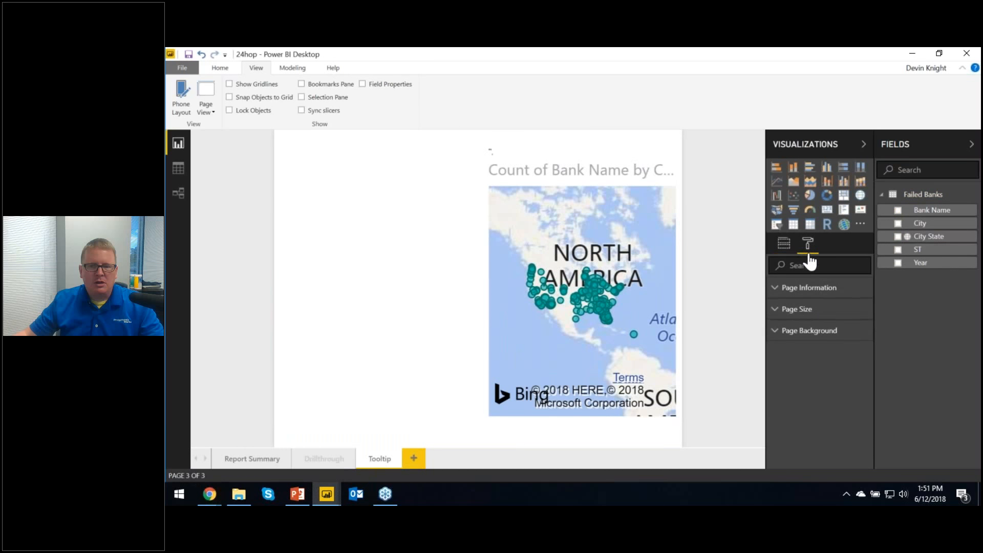
pyautogui.click(803, 332)
pyautogui.click(847, 354)
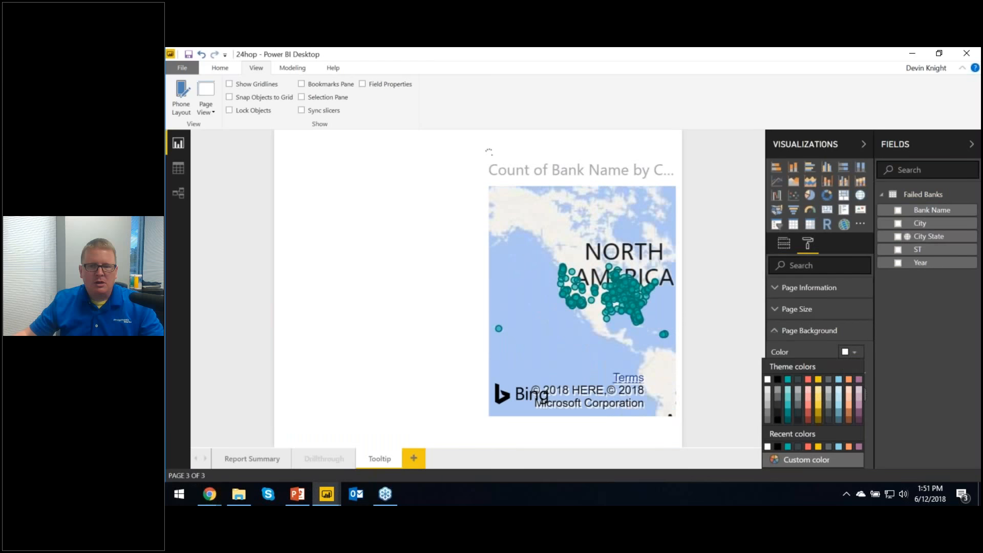
pyautogui.click(778, 390)
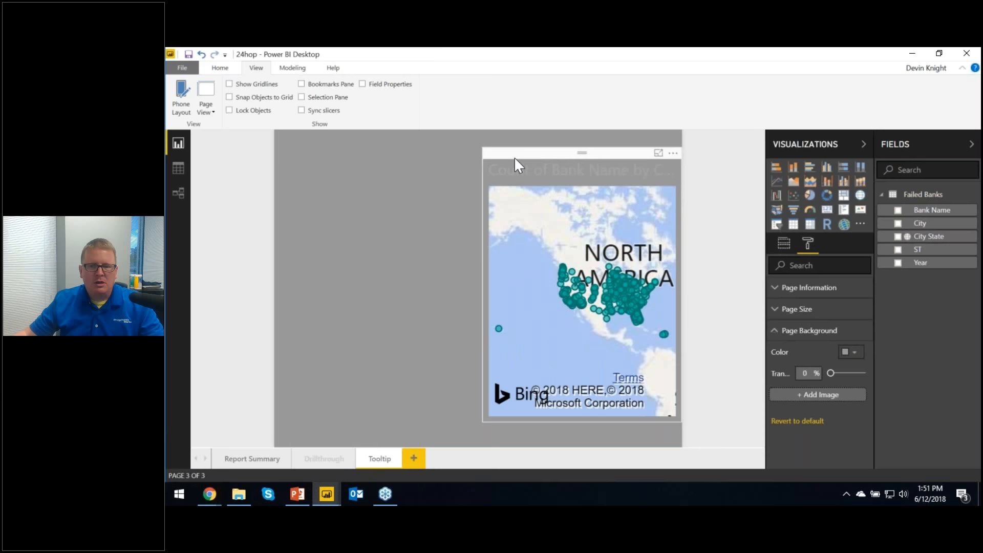
# Step: Turn off the title of the map on the Tooltip page
pyautogui.click(514, 157)
pyautogui.click(807, 251)
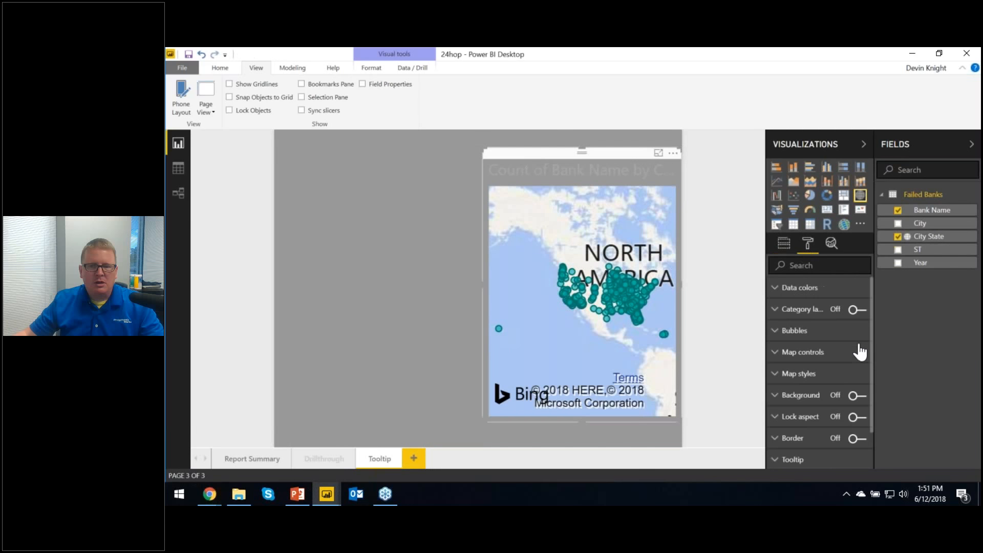
pyautogui.click(774, 461)
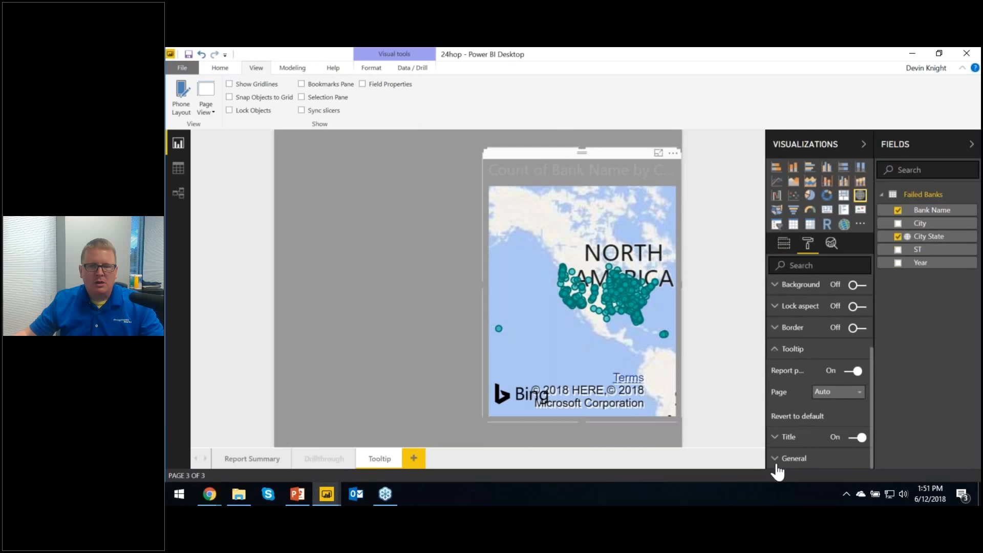
pyautogui.click(858, 438)
pyautogui.click(394, 239)
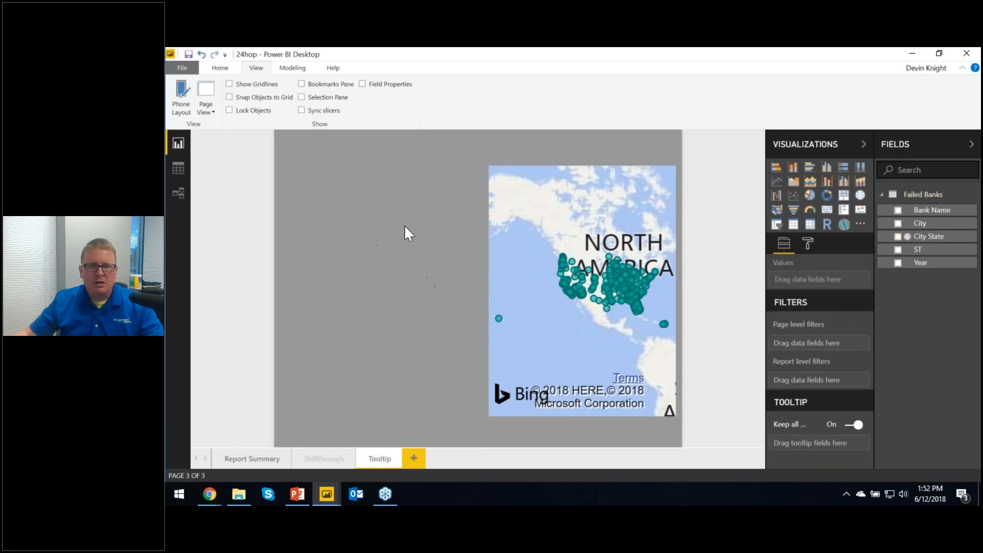
# Step: Add a card beside the map showing the count of Bank Name
pyautogui.click(827, 210)
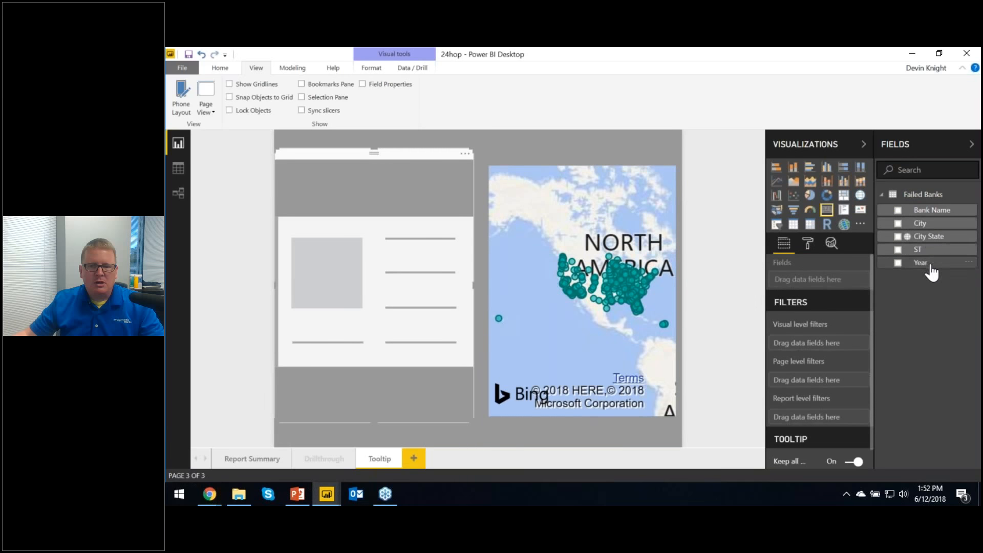
pyautogui.moveTo(932, 213); pyautogui.dragTo(824, 282)
pyautogui.click(852, 280)
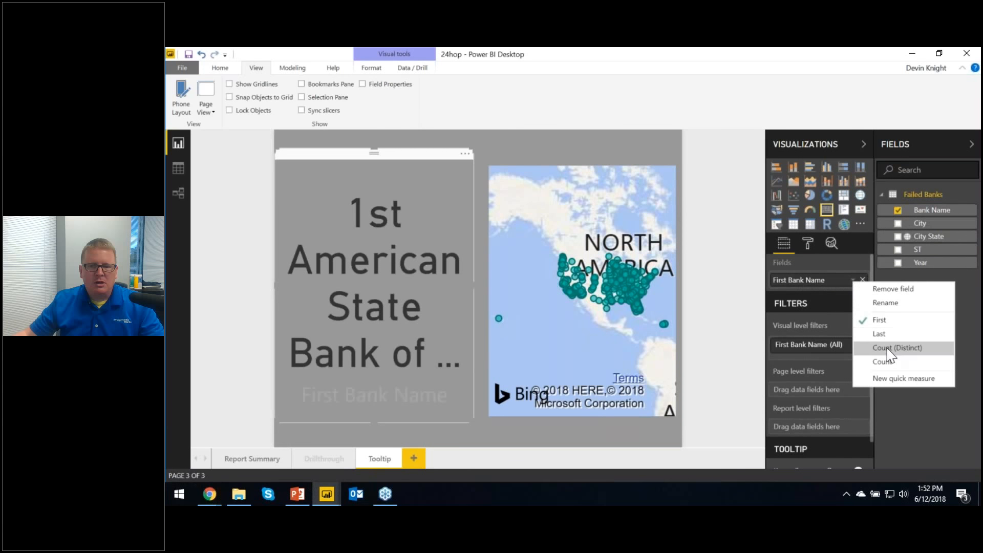
pyautogui.click(888, 373)
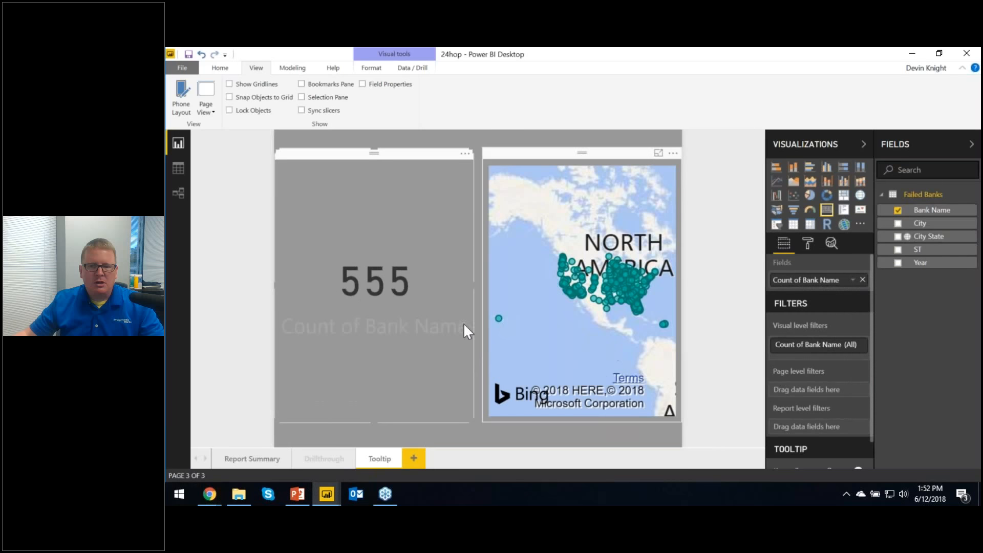
# Step: Set the card's data label and category label colors to white
pyautogui.click(808, 244)
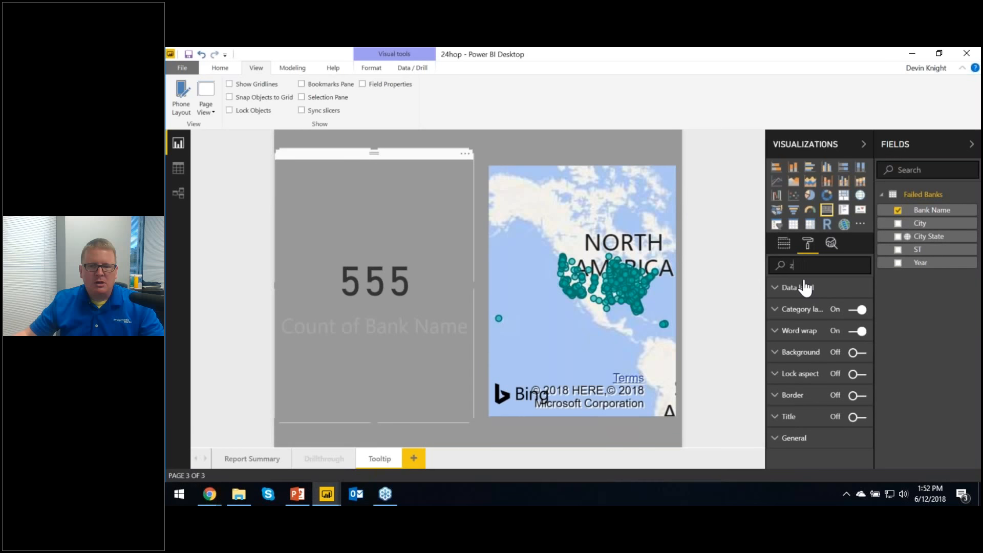
pyautogui.press('BackSpace')
pyautogui.write('color')
pyautogui.click(806, 288)
pyautogui.click(854, 310)
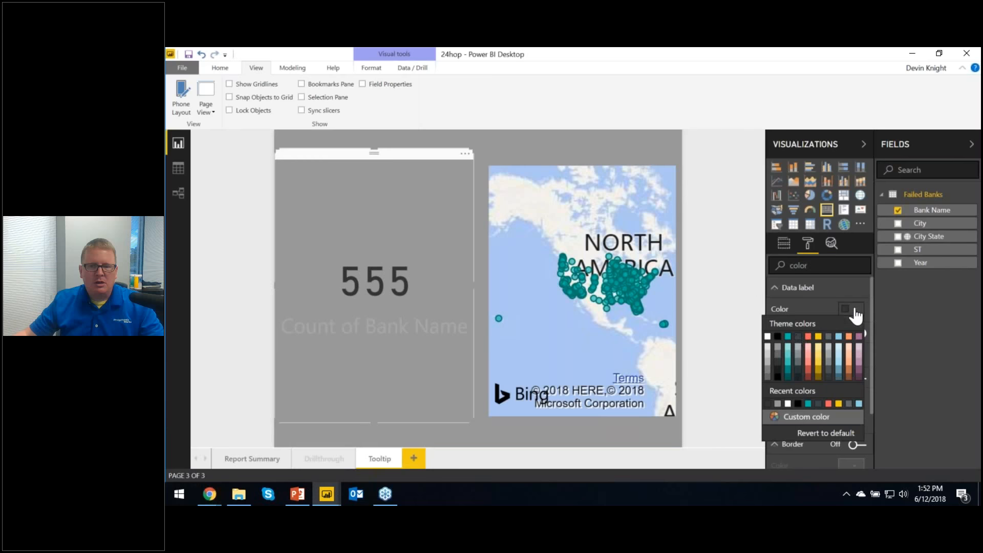
pyautogui.click(768, 337)
pyautogui.click(855, 356)
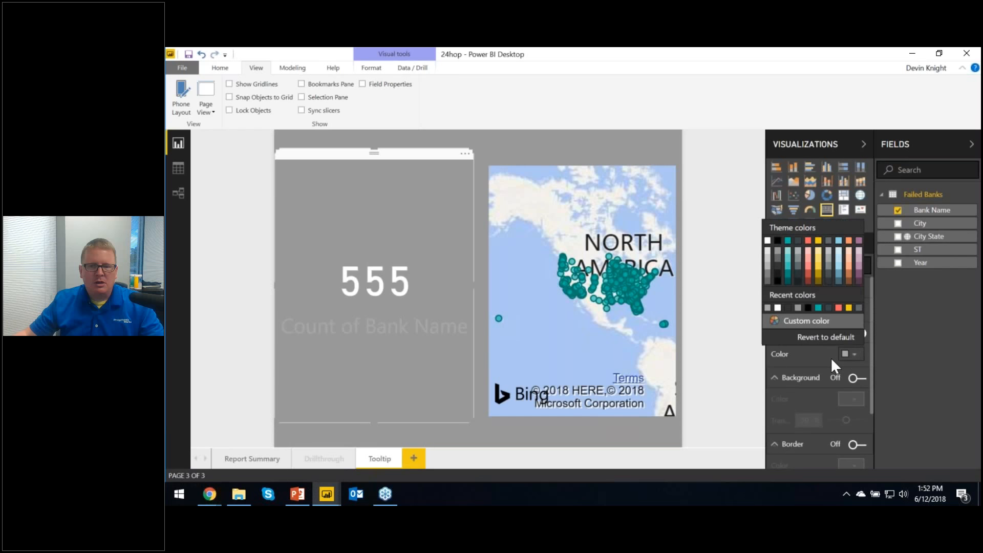
pyautogui.click(768, 240)
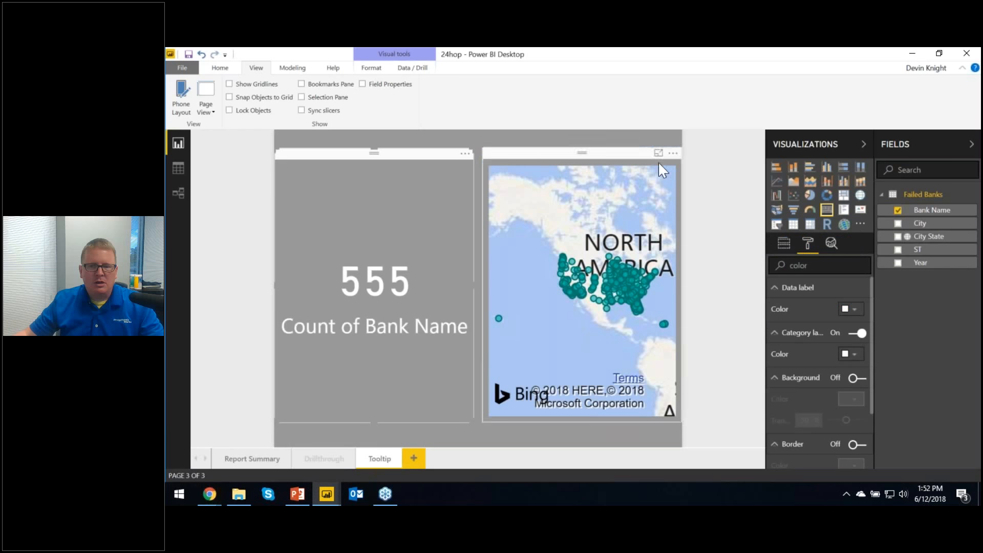
pyautogui.click(714, 165)
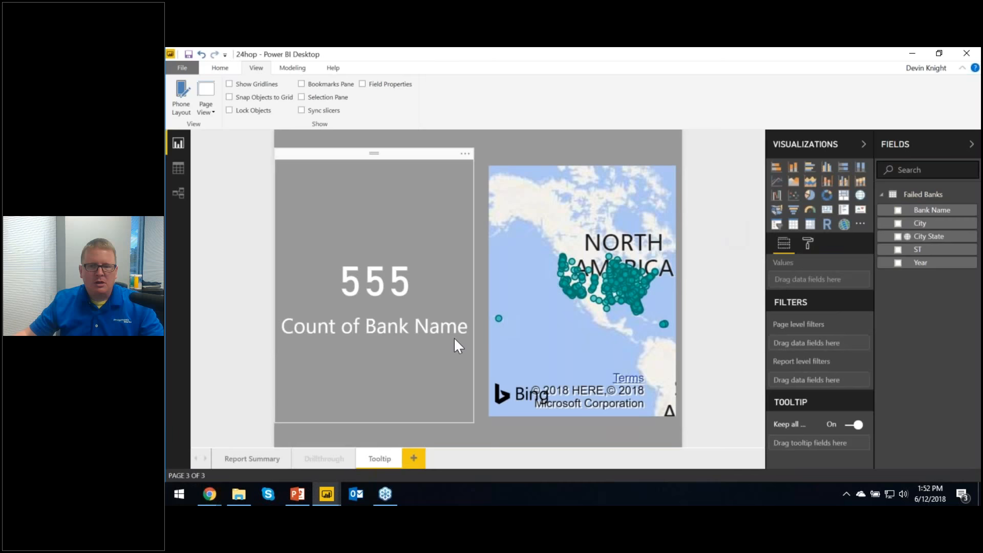
# Step: Rename the card's bank count field to Total Banks
pyautogui.click(416, 220)
pyautogui.doubleClick(836, 281)
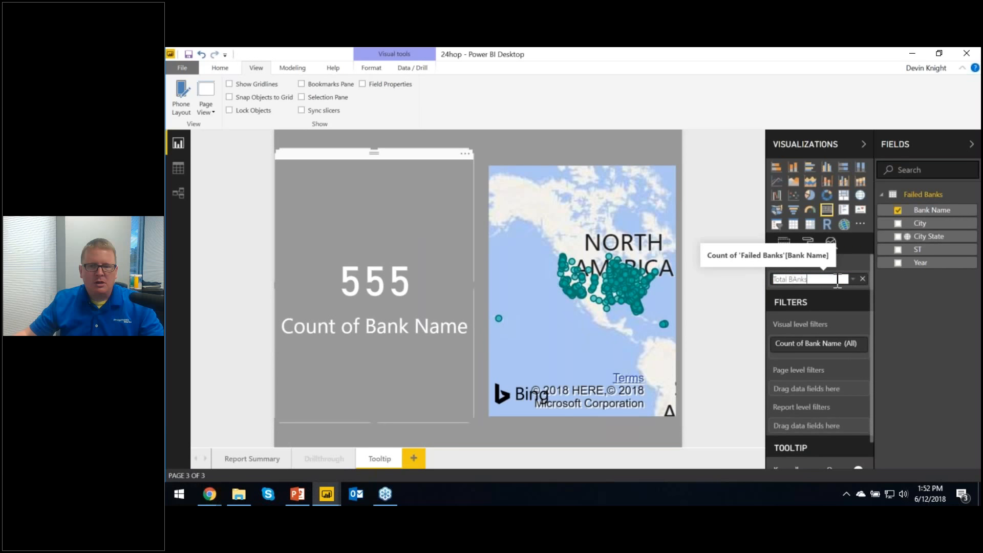
pyautogui.write('Total Banks')
pyautogui.press('Return')
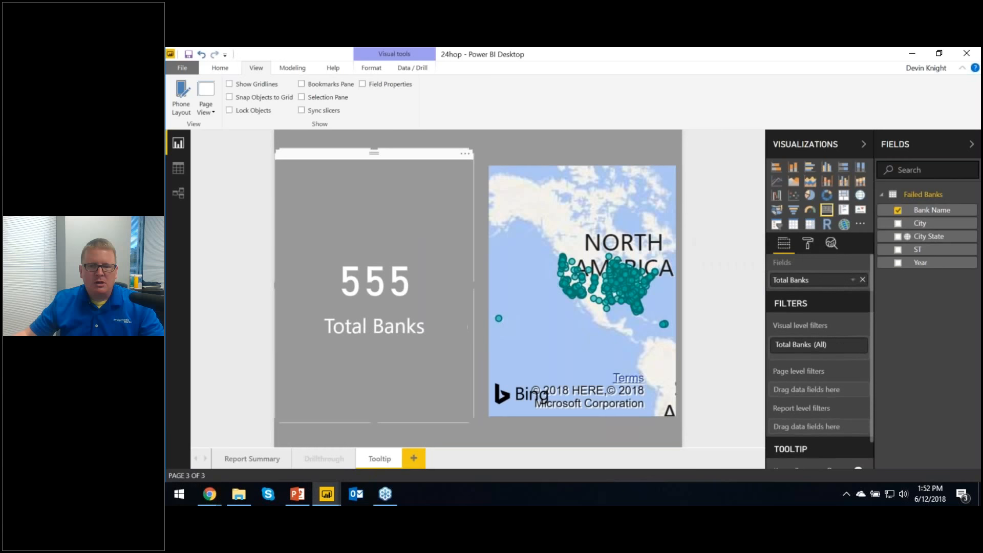
# Step: Add ST as the Tooltip page's tooltip field and check the custom tooltip on the Report Summary page's stacked column chart
pyautogui.click(709, 272)
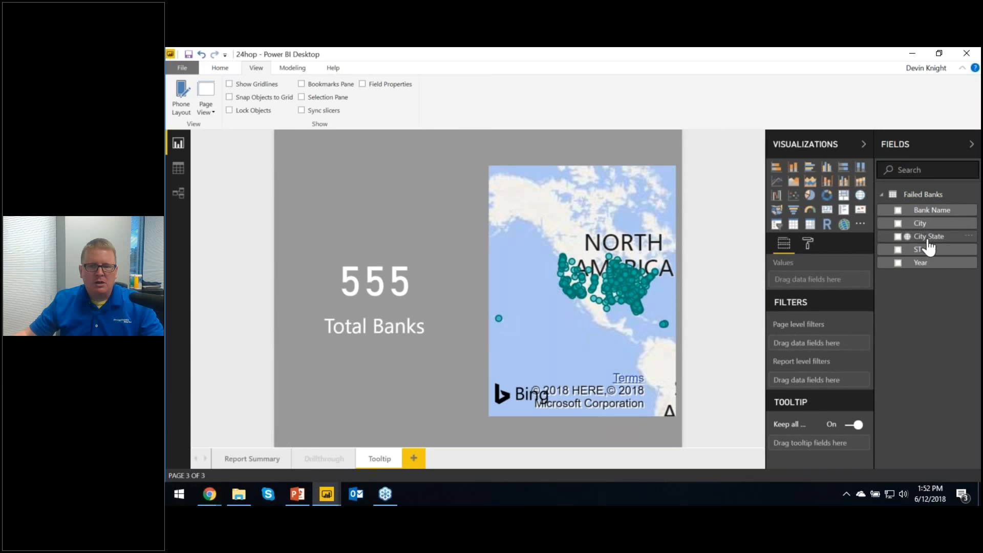
pyautogui.moveTo(921, 255); pyautogui.dragTo(840, 443)
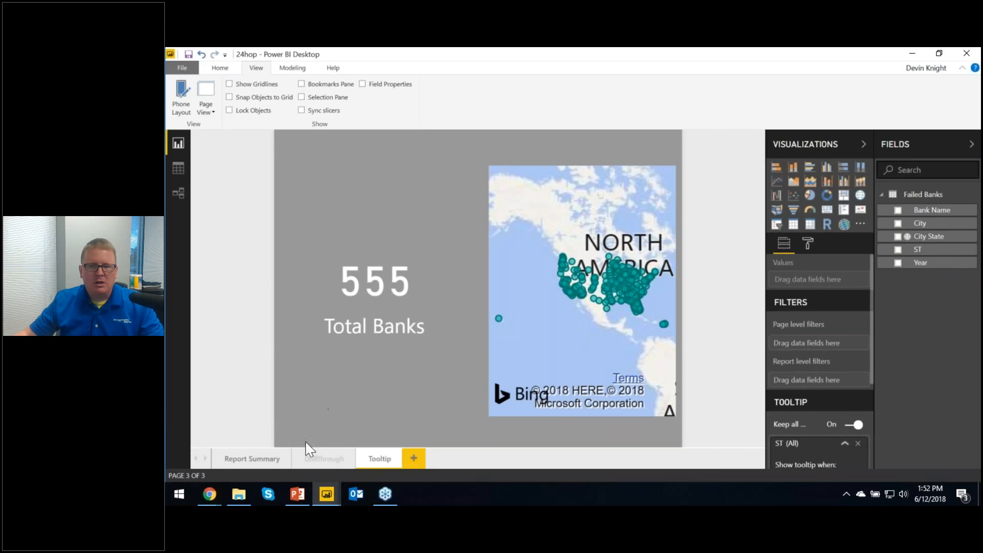
pyautogui.click(254, 461)
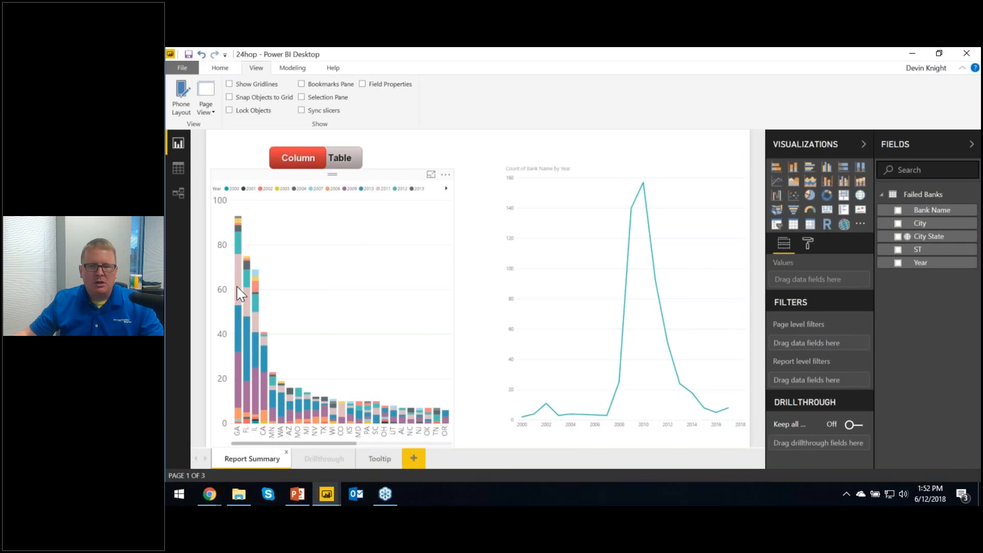
pyautogui.moveTo(238, 291)
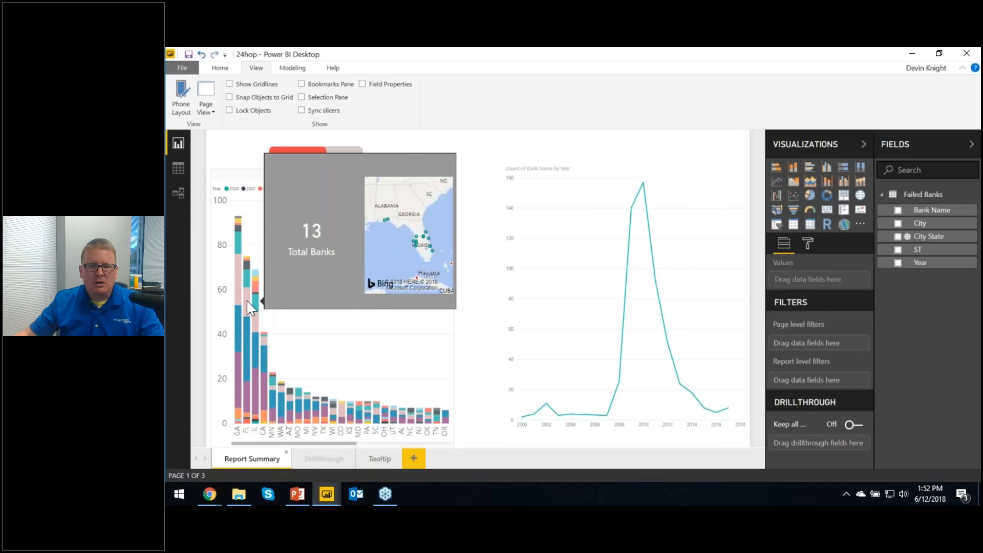
pyautogui.moveTo(256, 325)
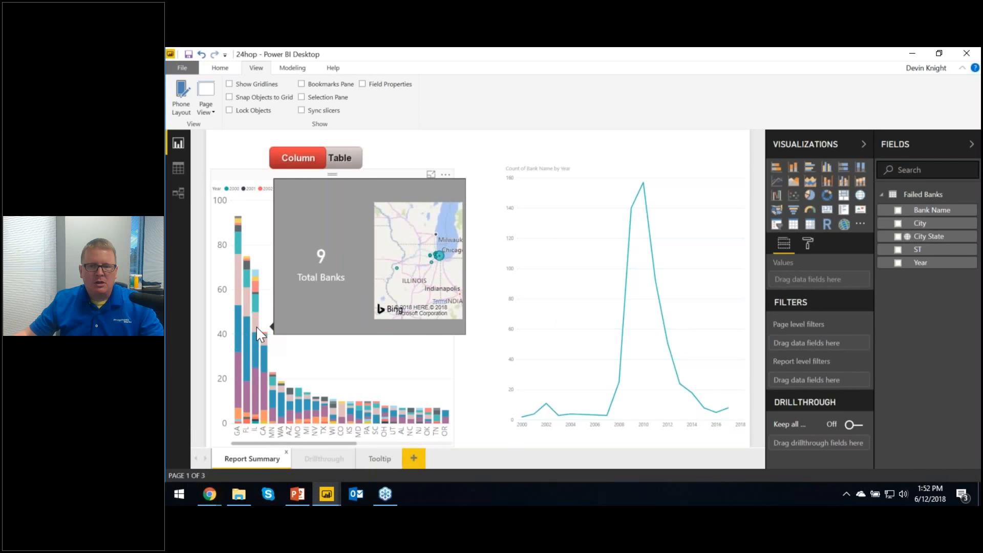
pyautogui.moveTo(266, 363)
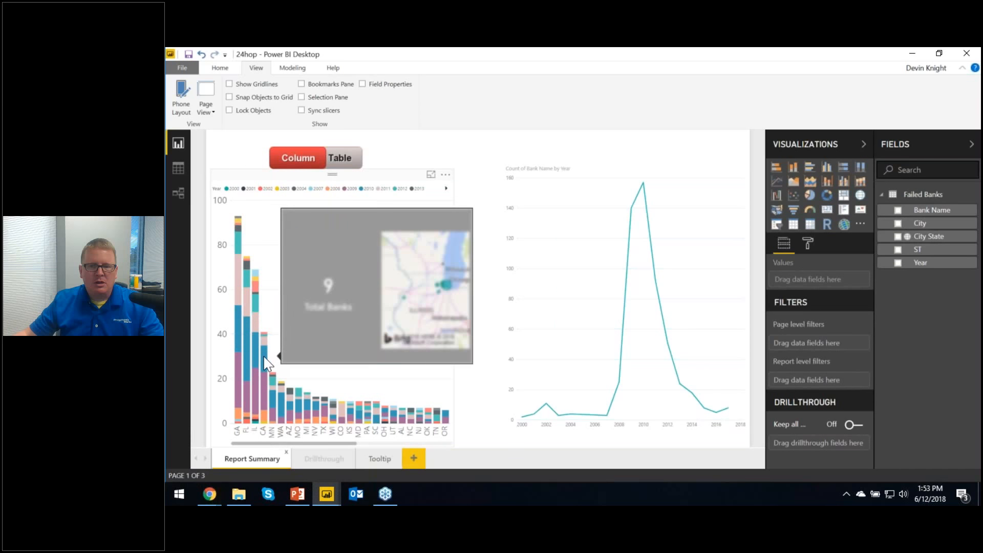
pyautogui.moveTo(273, 397)
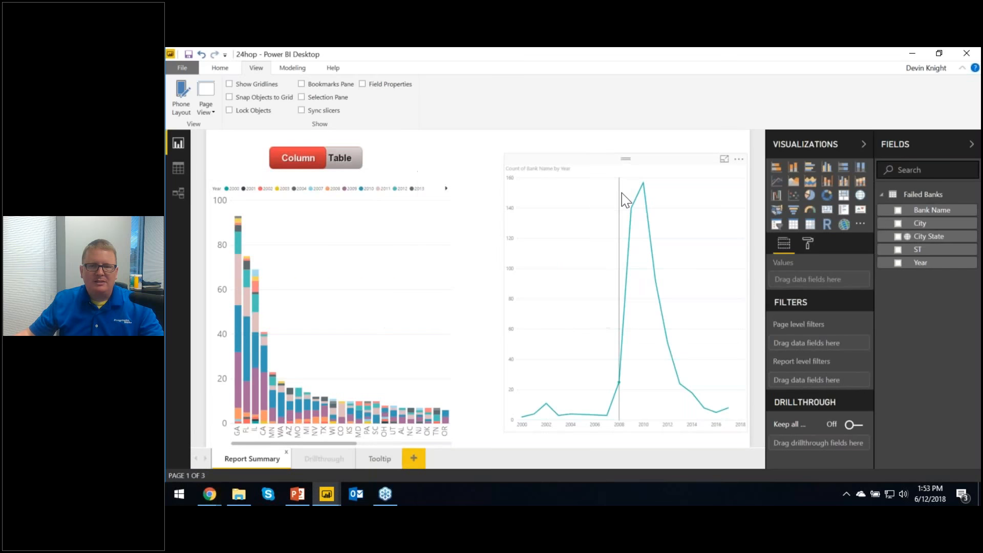
# Step: Set the Report Summary line chart's report page tooltip to the Tooltip page and check it on several years
pyautogui.moveTo(637, 199)
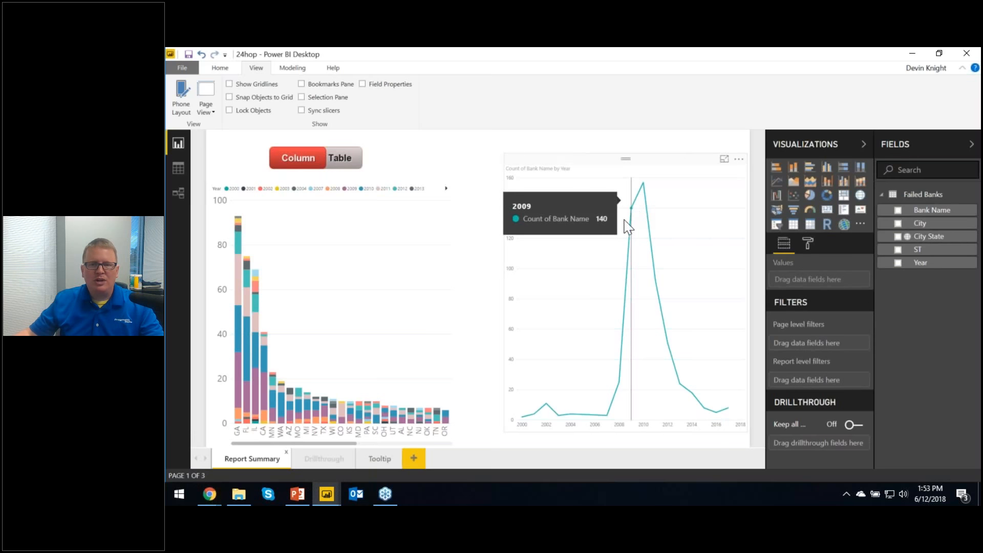
pyautogui.click(693, 235)
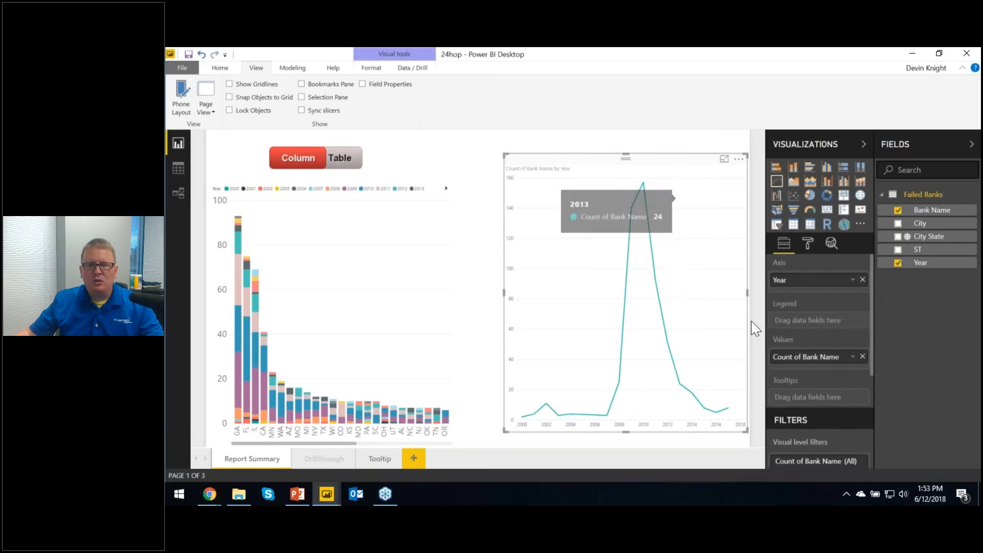
pyautogui.scroll(-3, 823, 333)
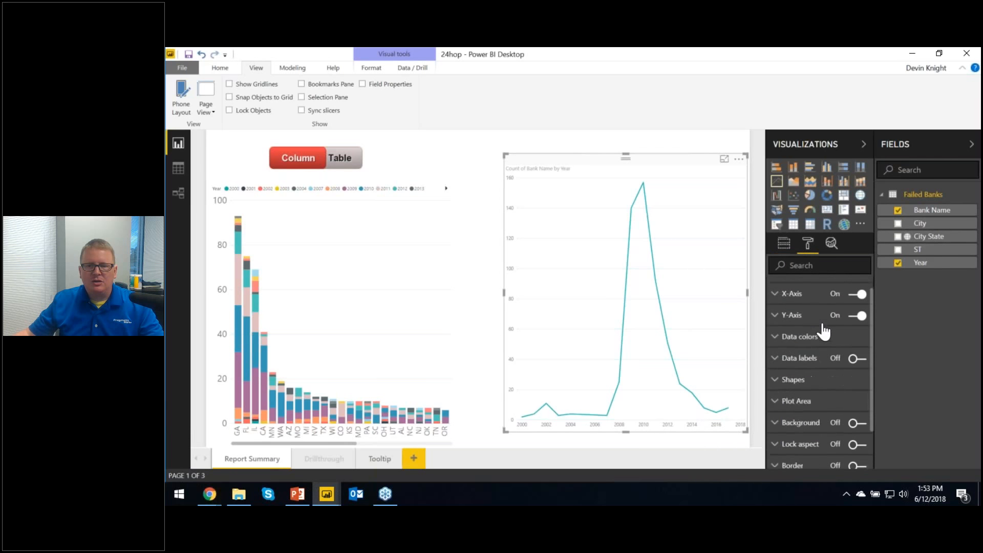
pyautogui.click(779, 440)
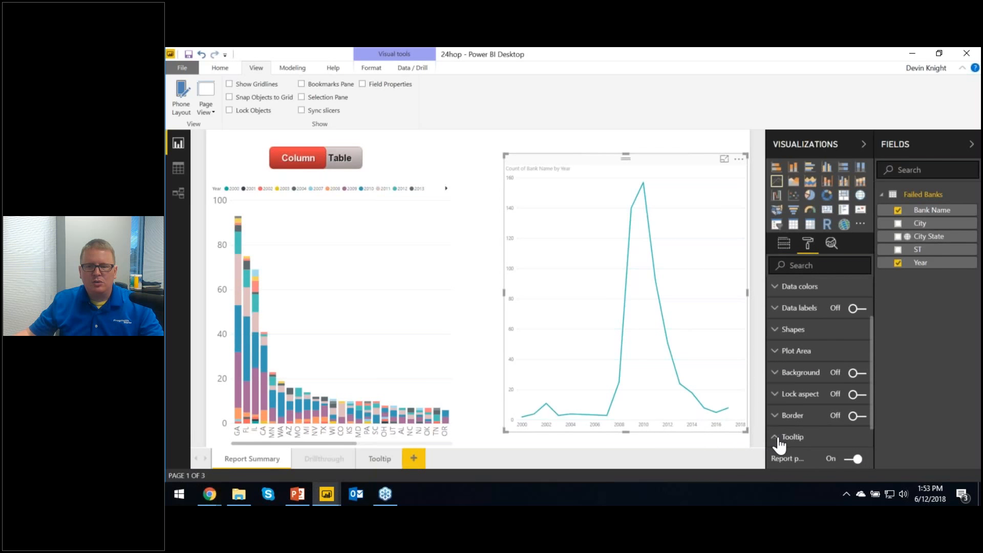
pyautogui.click(835, 414)
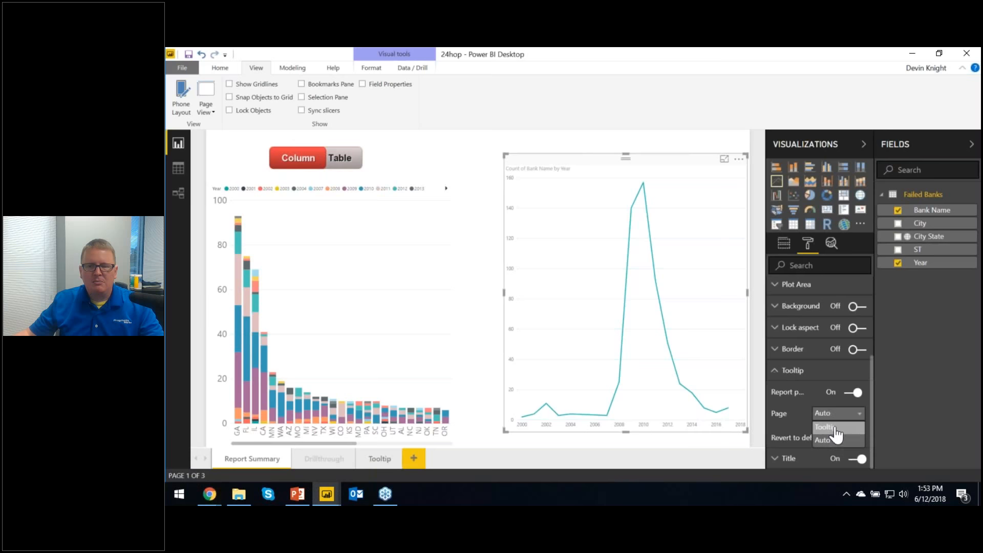
pyautogui.click(847, 445)
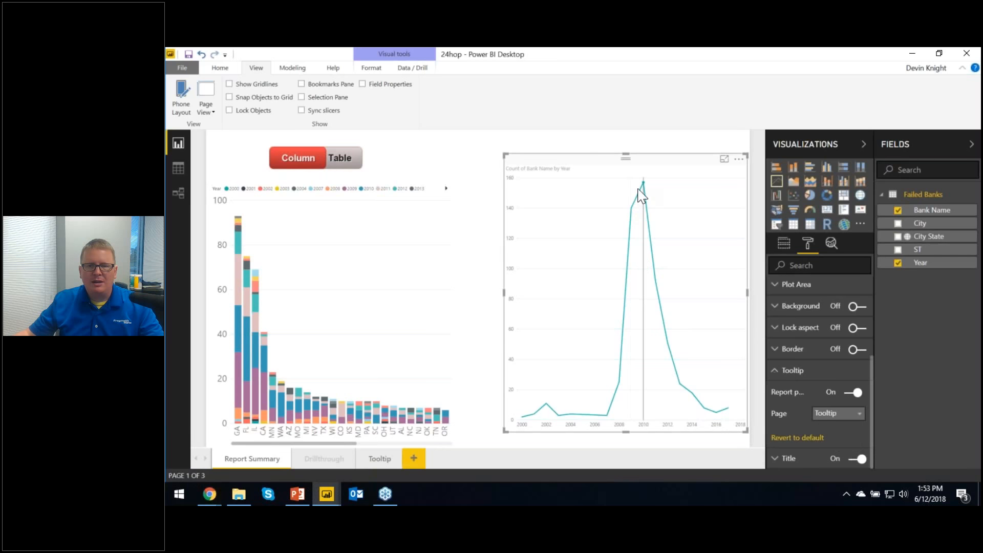
pyautogui.moveTo(641, 193)
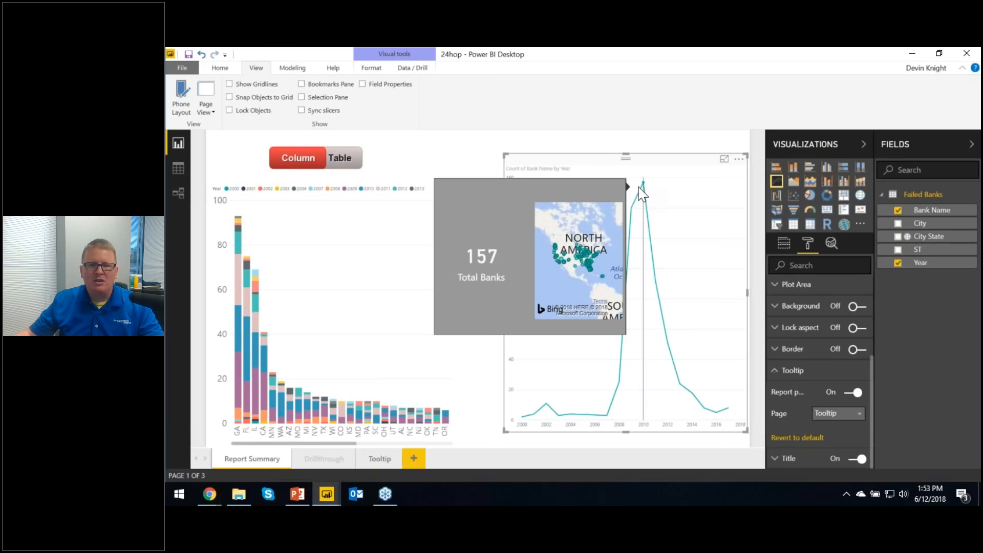
pyautogui.moveTo(638, 220)
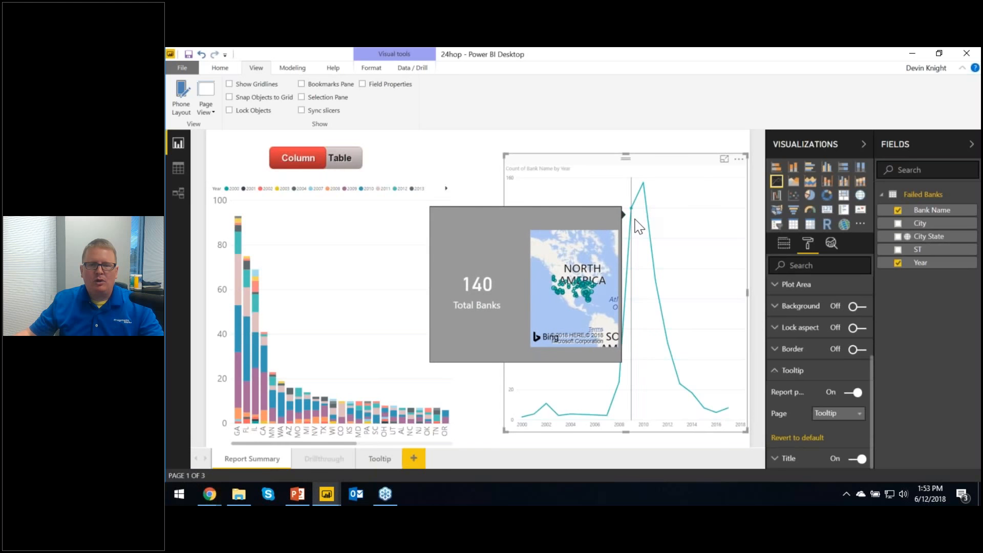
pyautogui.moveTo(622, 330)
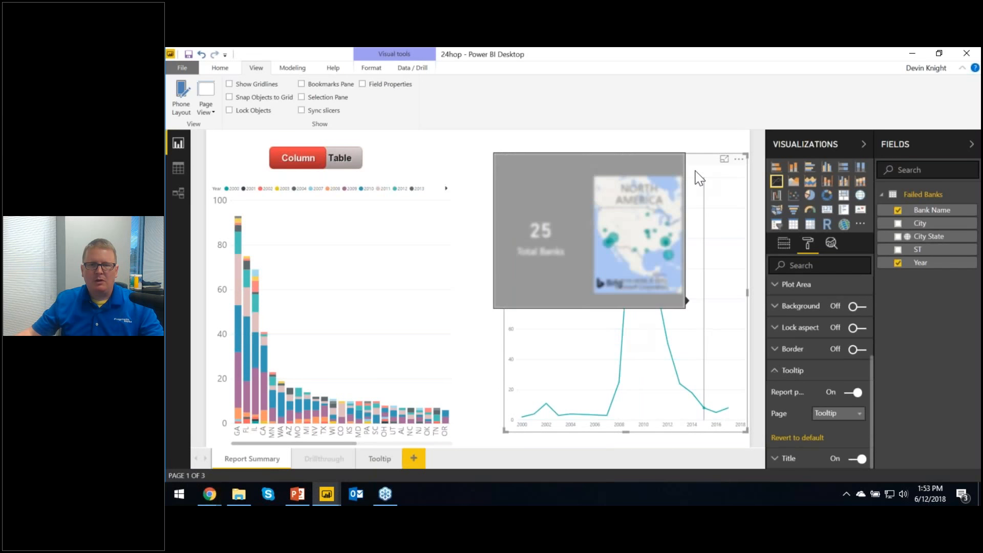
pyautogui.click(700, 146)
pyautogui.hotkey('alt', 'Tab')
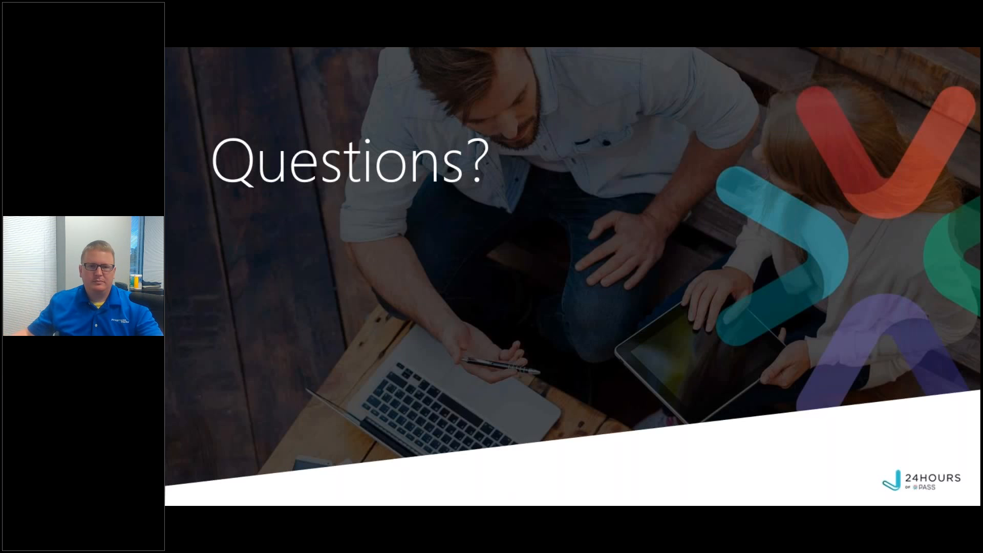
pyautogui.hotkey('alt', 'Tab')
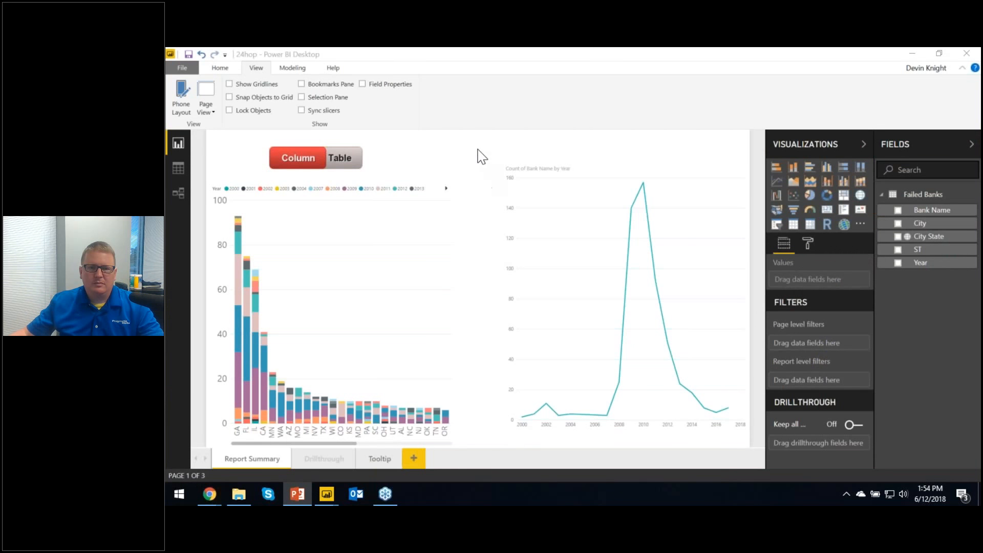
pyautogui.click(212, 69)
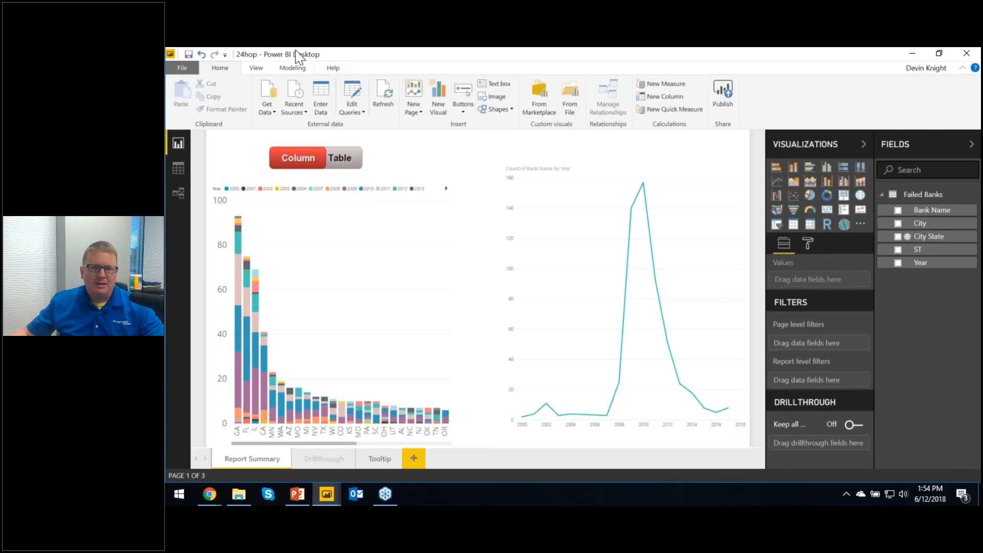
pyautogui.click(463, 112)
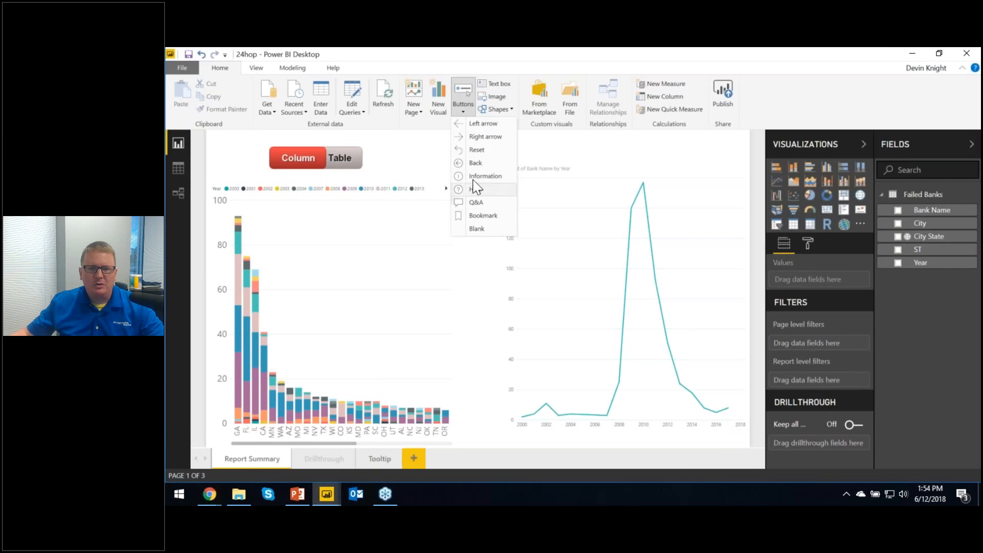
pyautogui.click(433, 146)
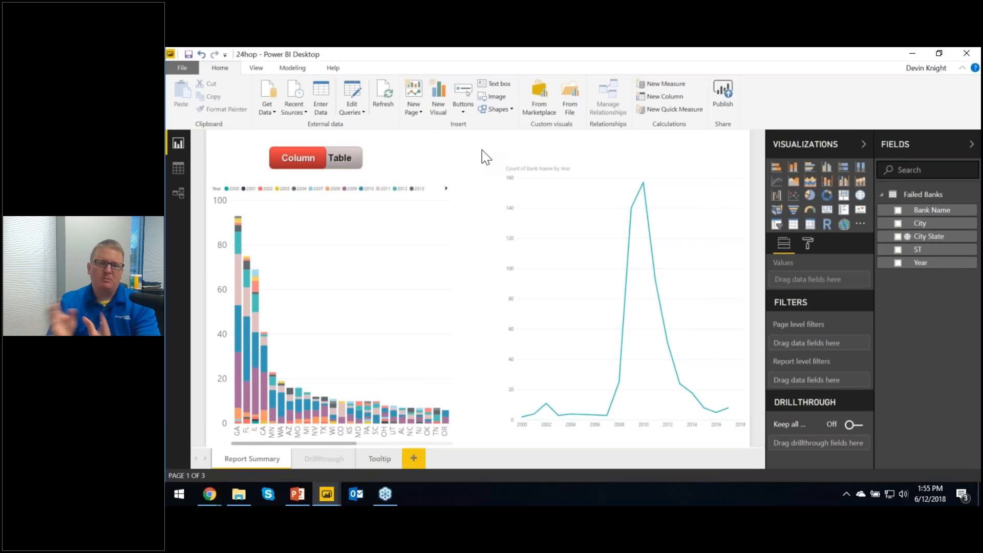
pyautogui.click(351, 111)
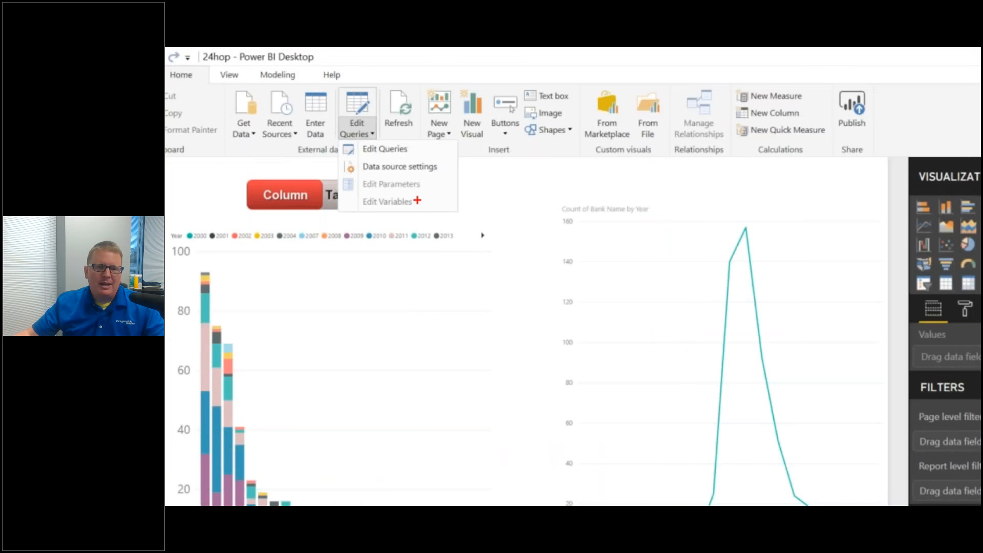
pyautogui.moveTo(418, 200); pyautogui.dragTo(447, 247)
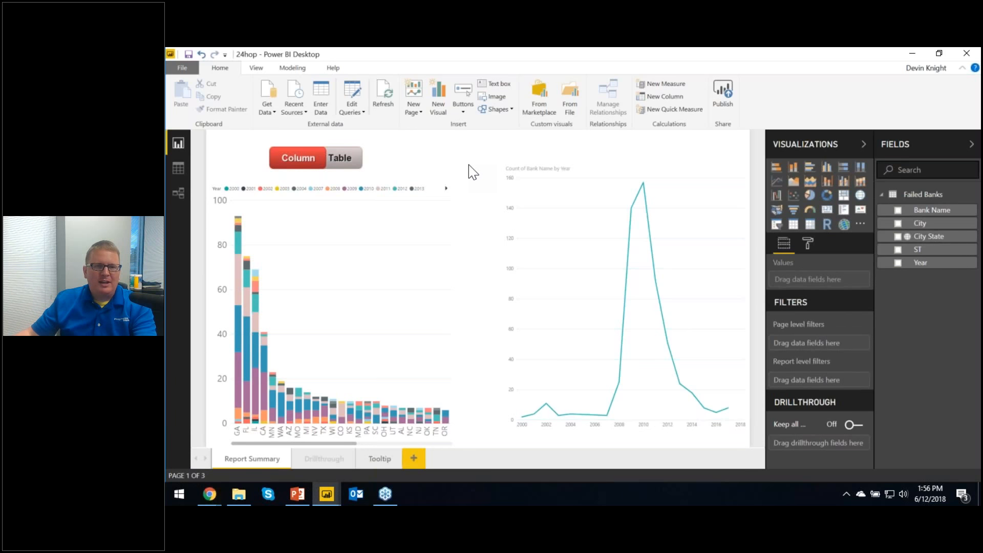
pyautogui.click(187, 73)
pyautogui.moveTo(233, 226)
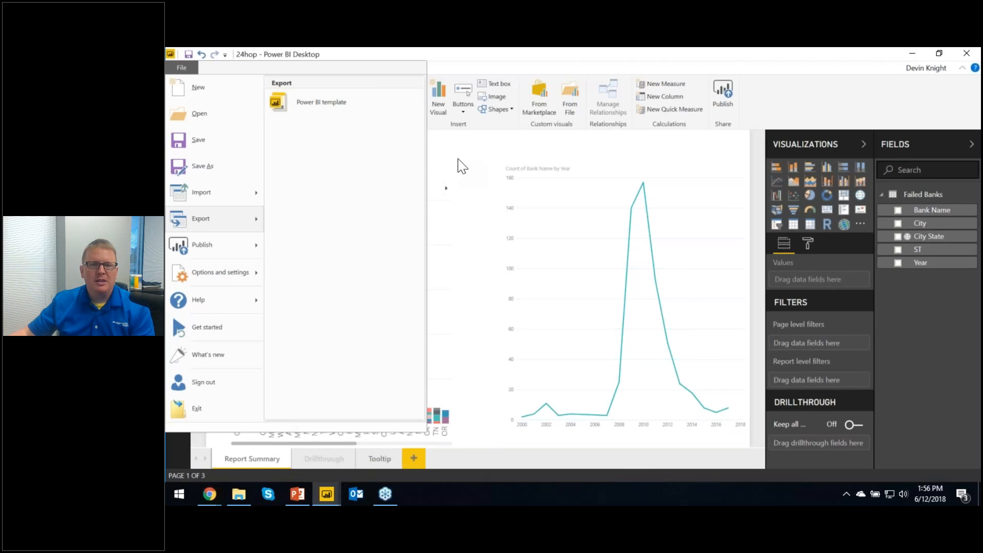
pyautogui.click(476, 160)
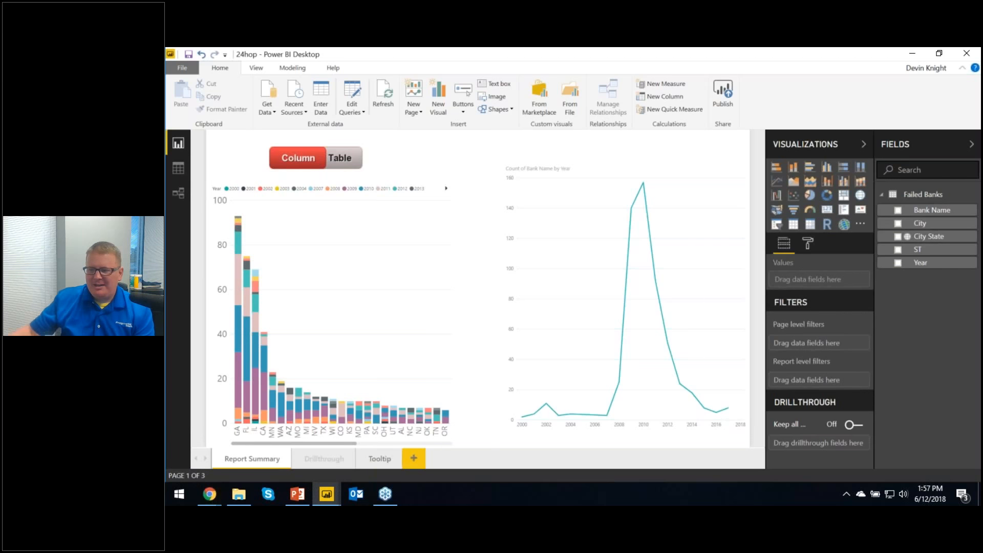
pyautogui.hotkey('alt', 'Tab')
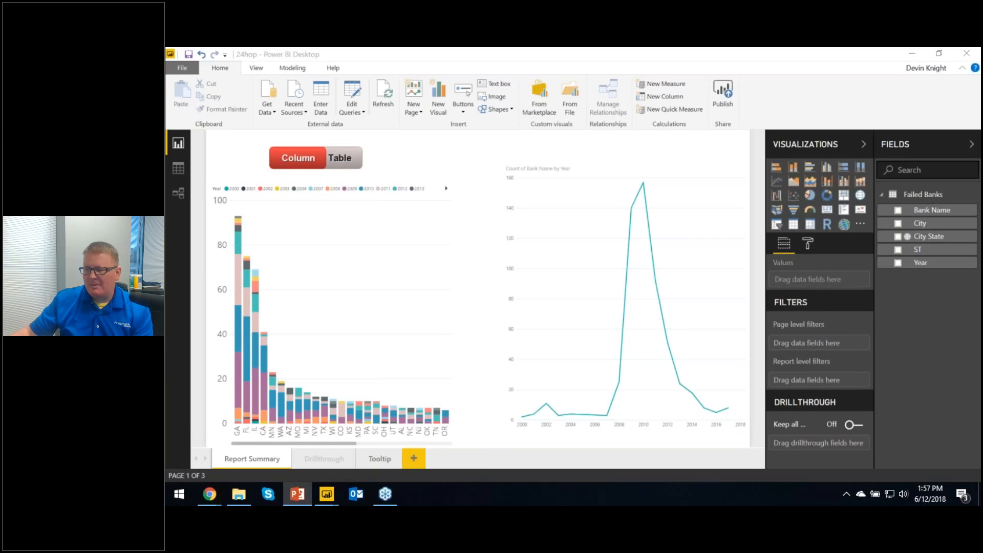